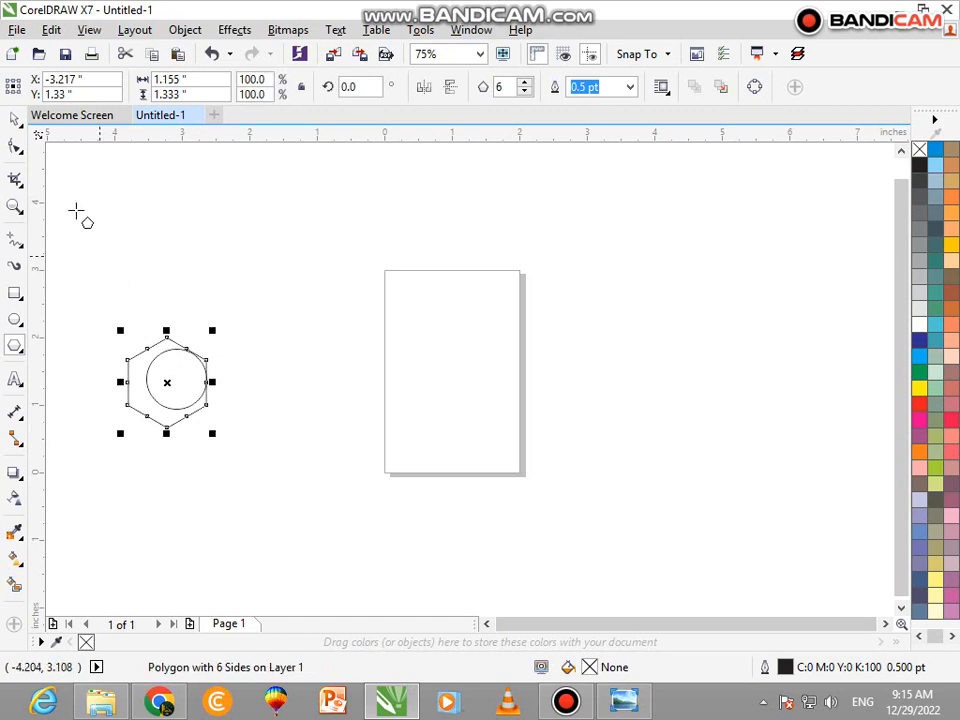
- Align the centres of the hexagon and the circle both horizontally and vertically
left_click(13, 117)
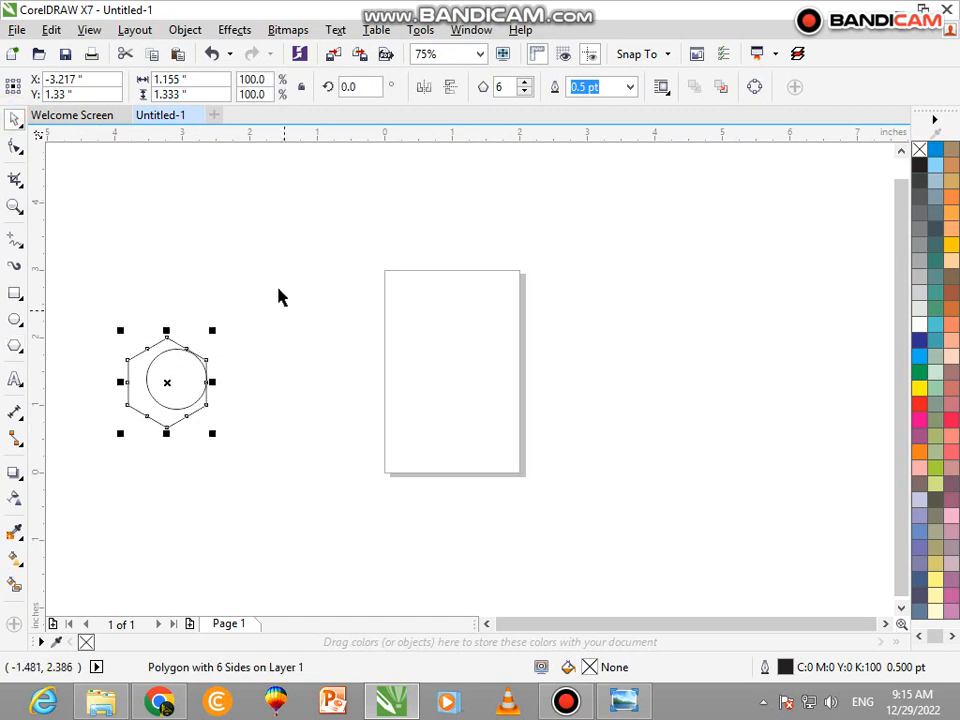
left_click_drag(279, 290, 31, 487)
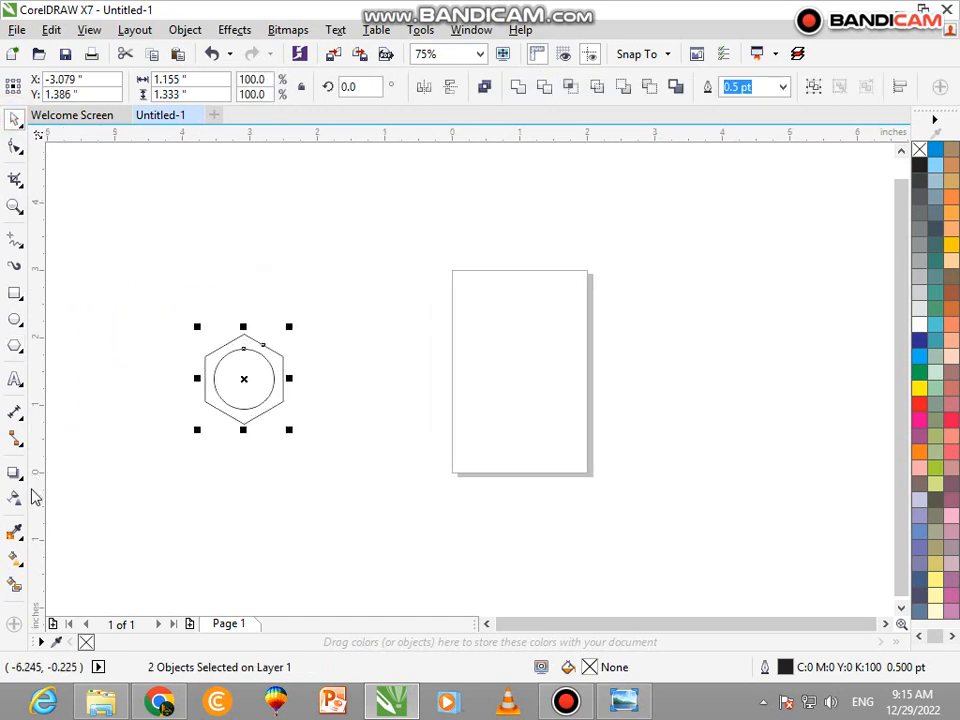
key("shift+F2")
left_click(199, 474)
- Rotate the hexagon by 30 degrees so it has flat upper and lower edges
left_click(278, 450)
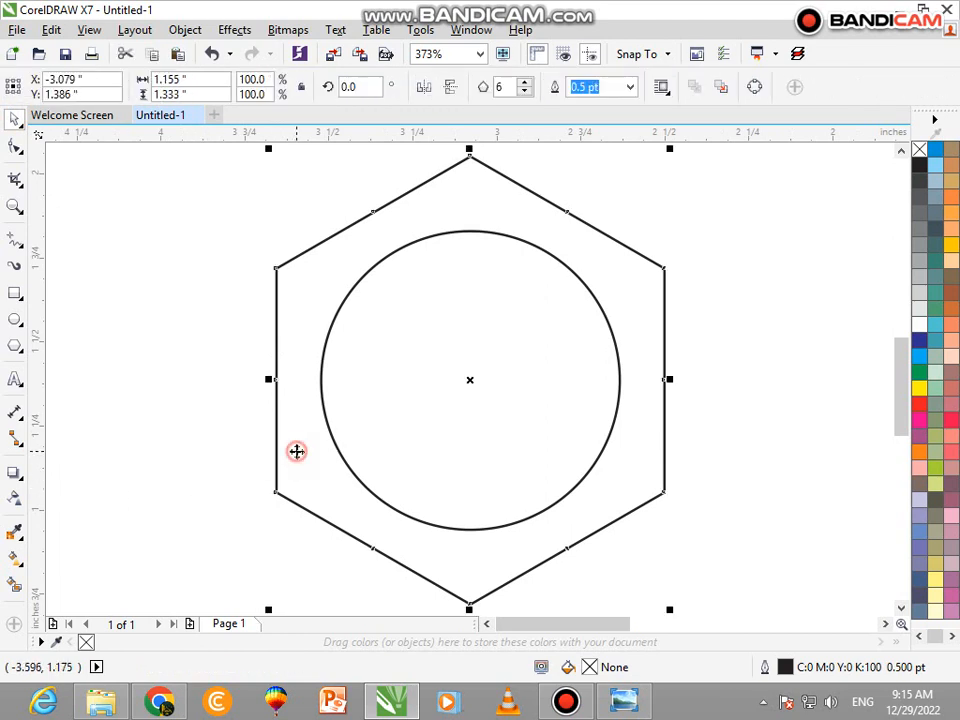
left_click(373, 86)
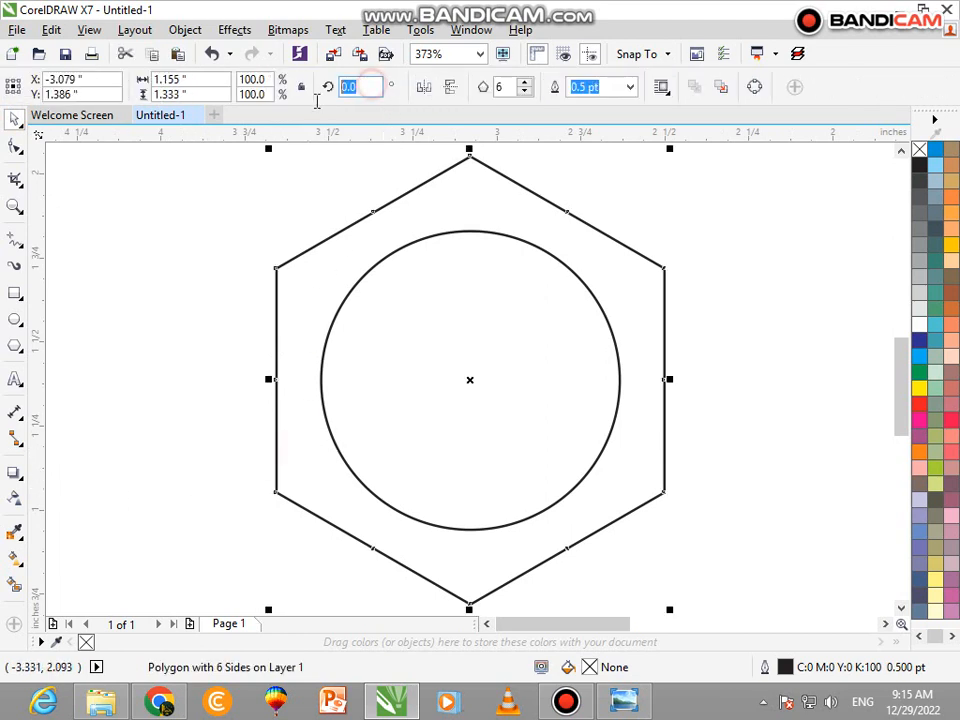
type("30")
key("Return")
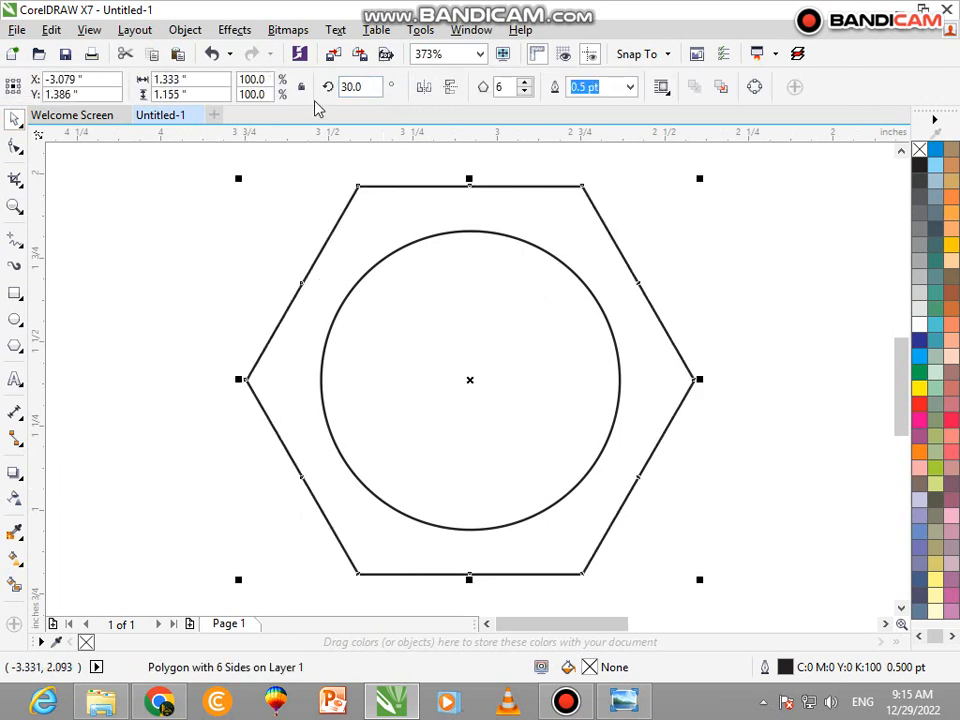
left_click(660, 225)
- Draw a vertical 2-point line about 2.28 inches long across the hexagon and circle
scroll(660, 232, "down", 2)
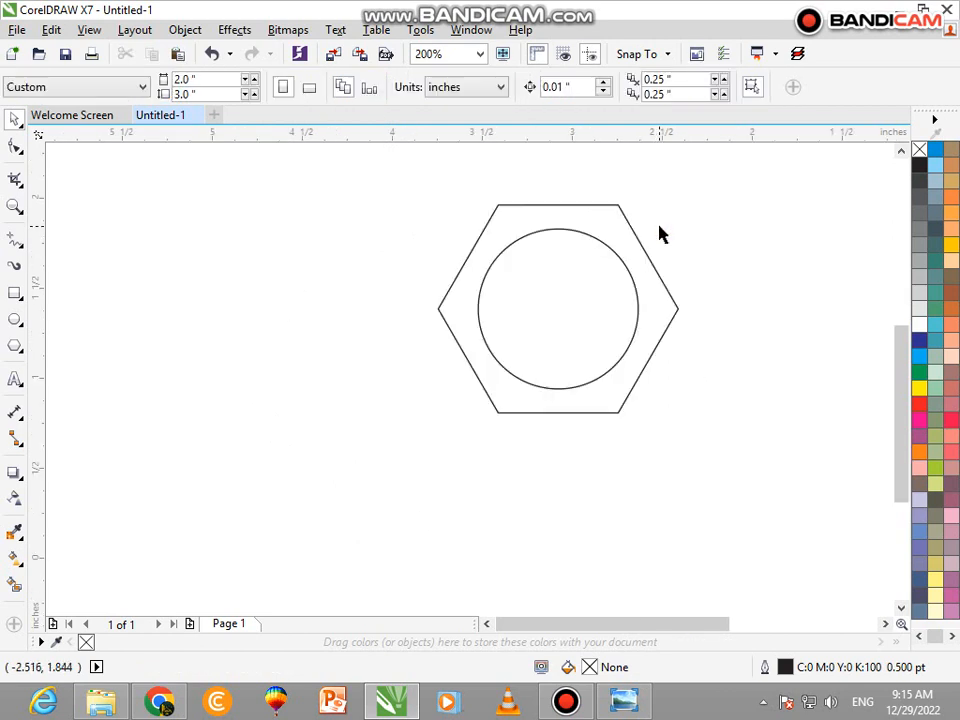
left_click(21, 244)
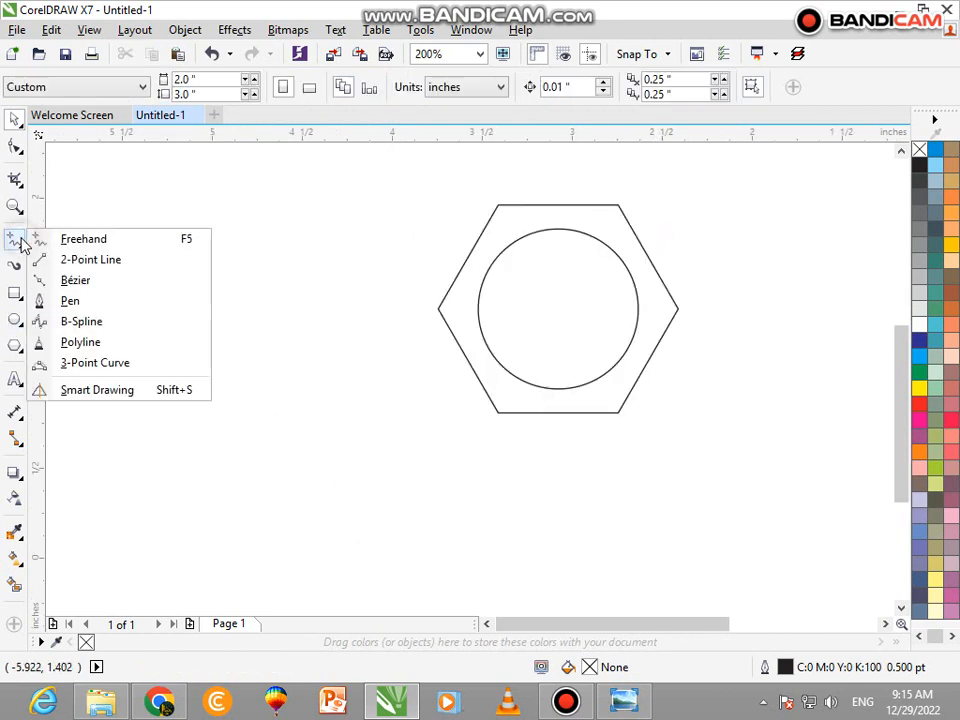
left_click(68, 259)
scroll(463, 332, "down", 2)
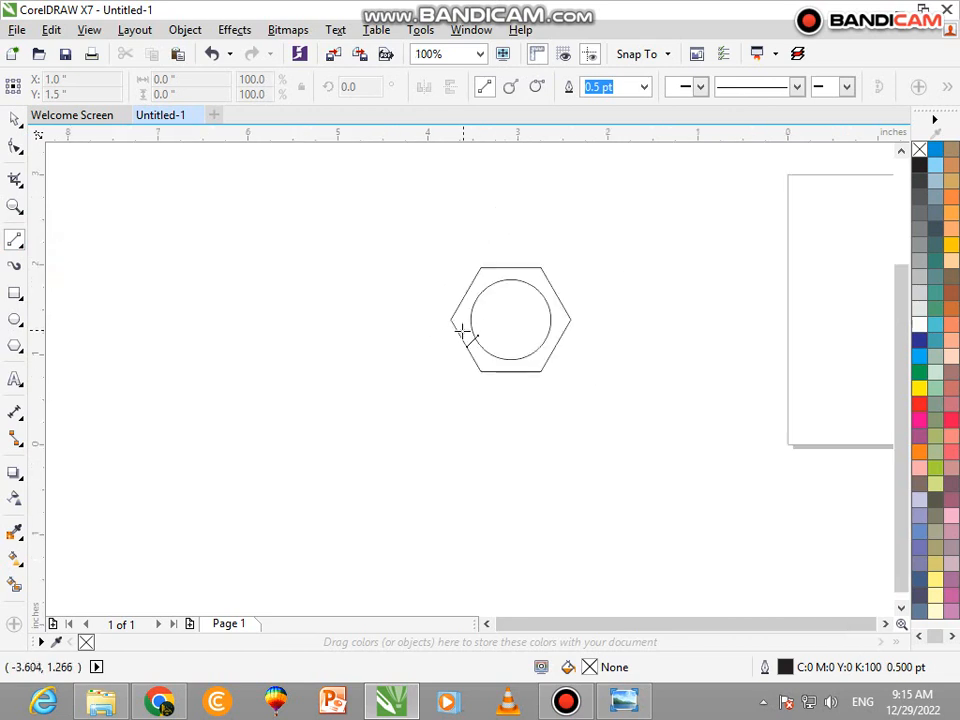
left_click_drag(516, 404, 527, 195)
key("space")
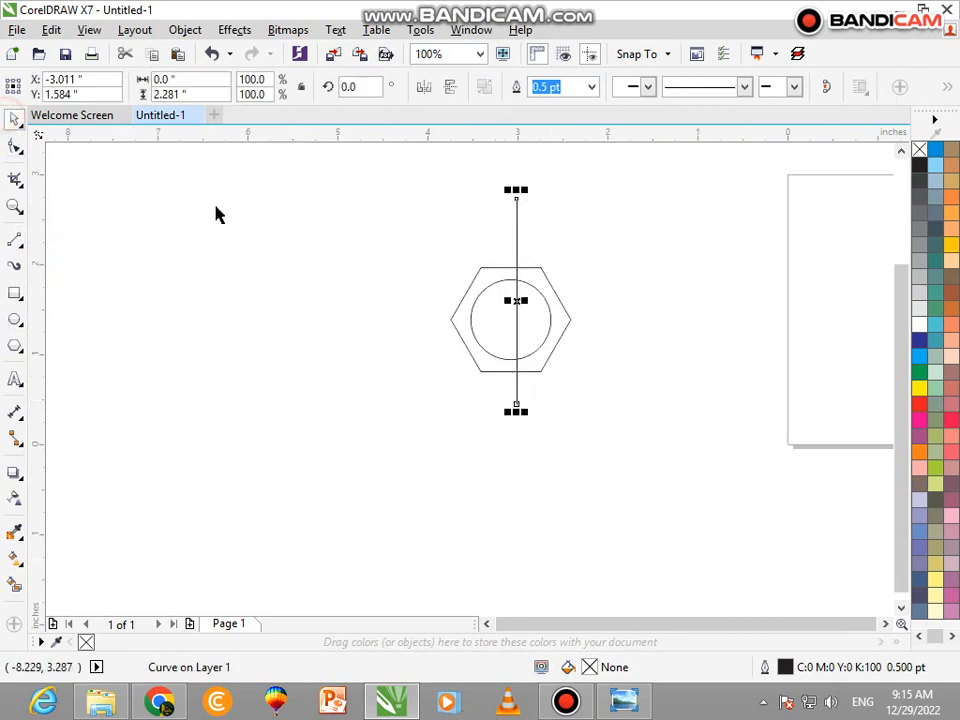
- Align the vertical line's centre with the centre of the hexagon and circle
scroll(420, 283, "up", 3)
left_click(418, 308, "shift")
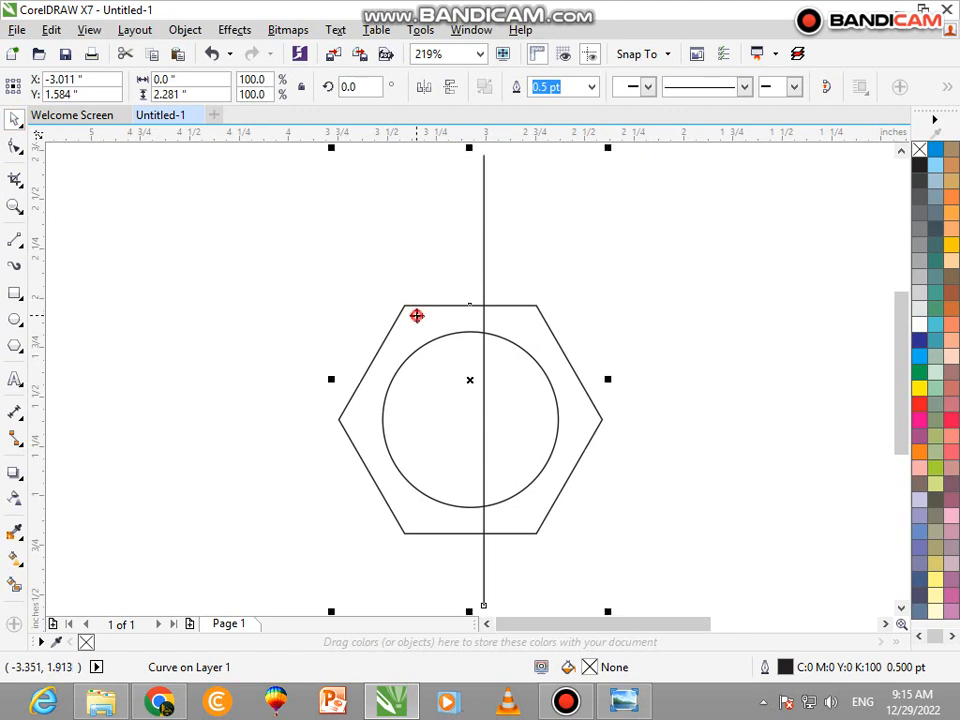
key("c")
left_click(519, 256)
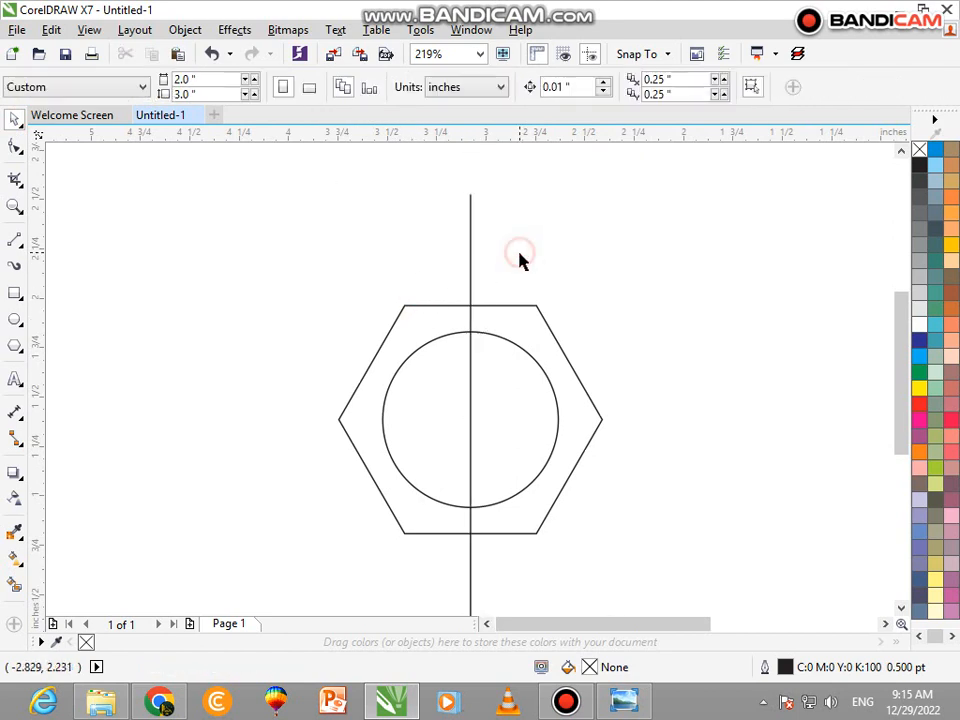
- Rotate the line about its centre to about 330 degrees so it passes through the hexagon's upper-right and lower-left corners
left_click(469, 242)
left_click(469, 242)
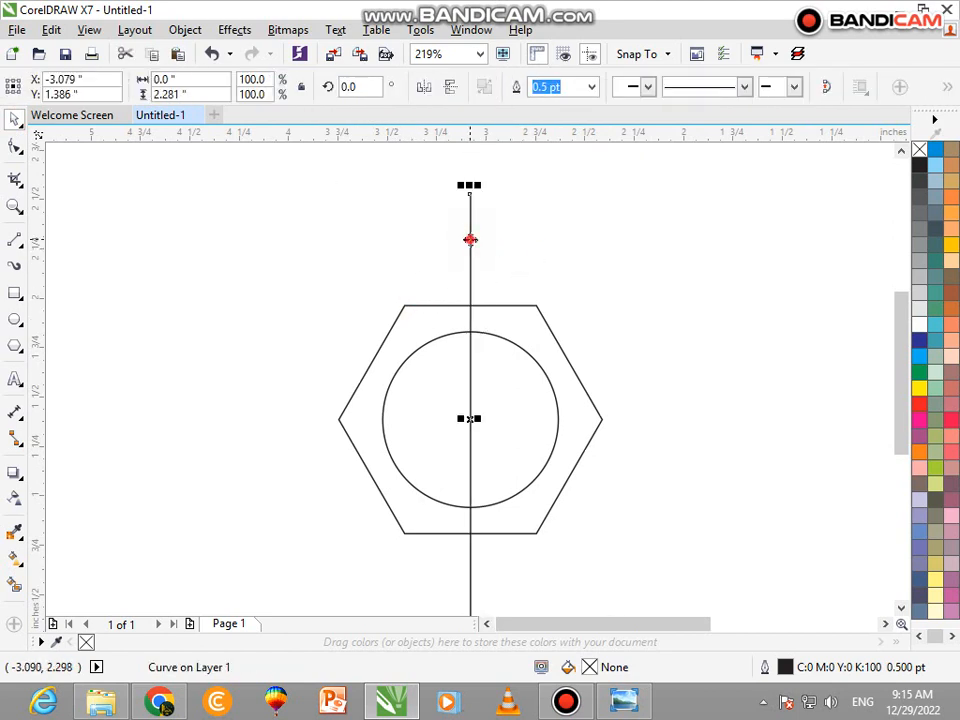
left_click_drag(477, 185, 562, 270)
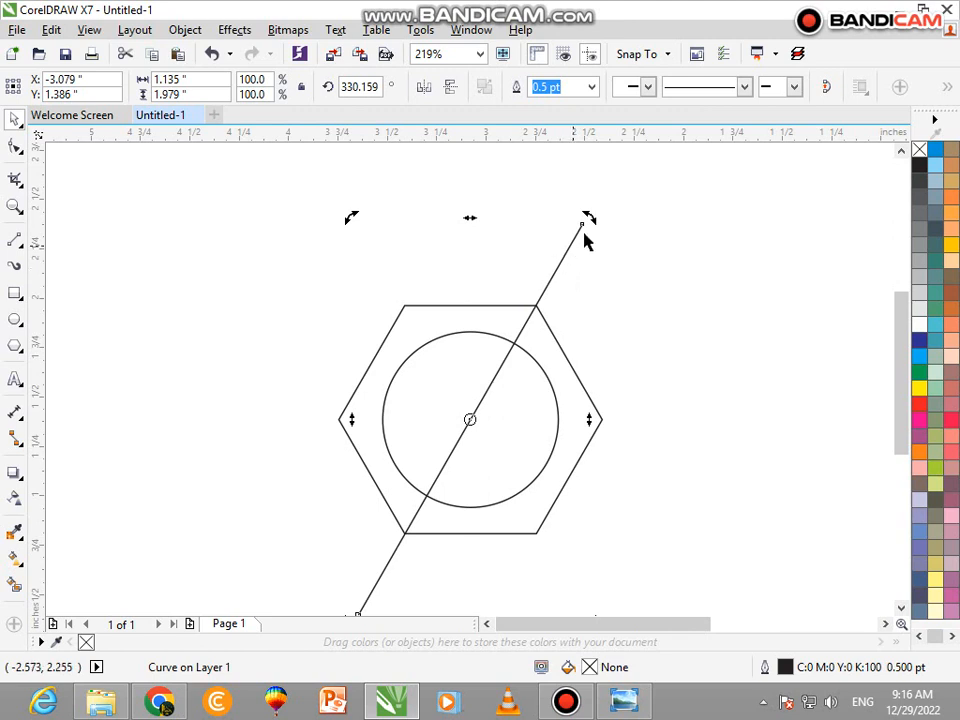
- Rotate a copy of the line to horizontal, then repeat the rotated copy for the remaining pair of hexagon corners
left_click_drag(591, 216, 658, 421)
scroll(632, 430, "up", 3)
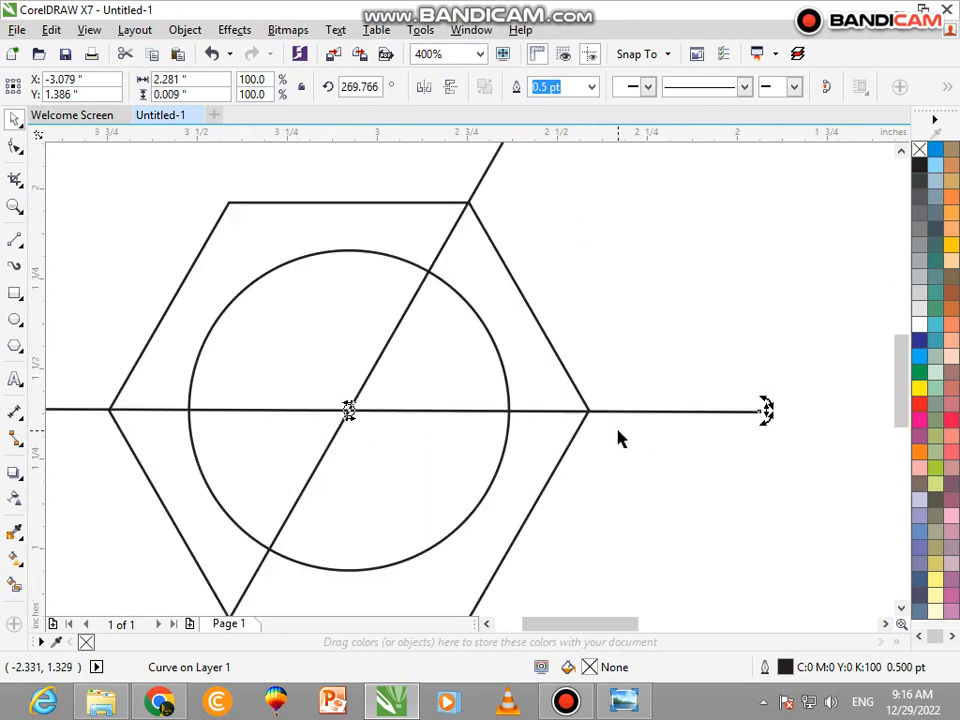
scroll(572, 380, "down", 2)
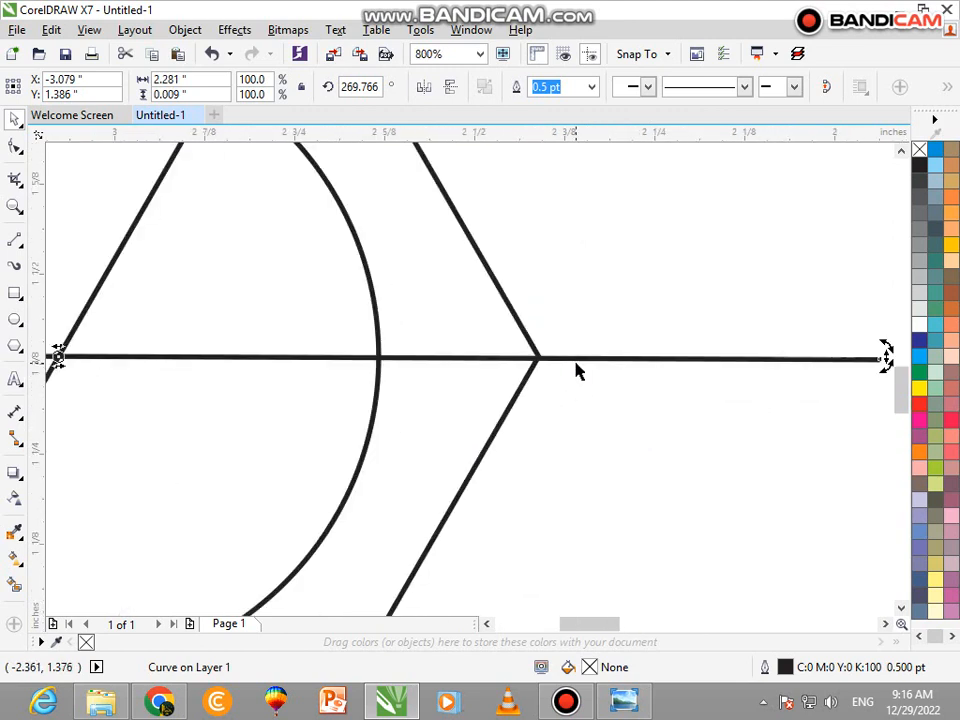
key("ctrl+r")
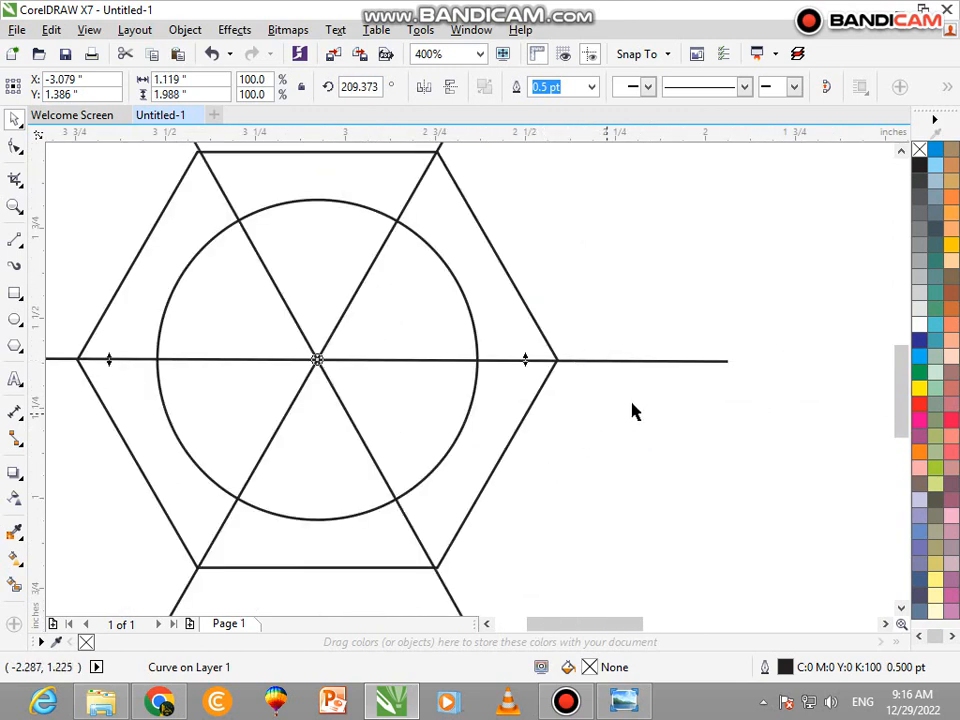
- Fine-tune the rotation of the horizontal line against the hexagon's side corner
scroll(685, 370, "up", 2)
left_click(687, 366)
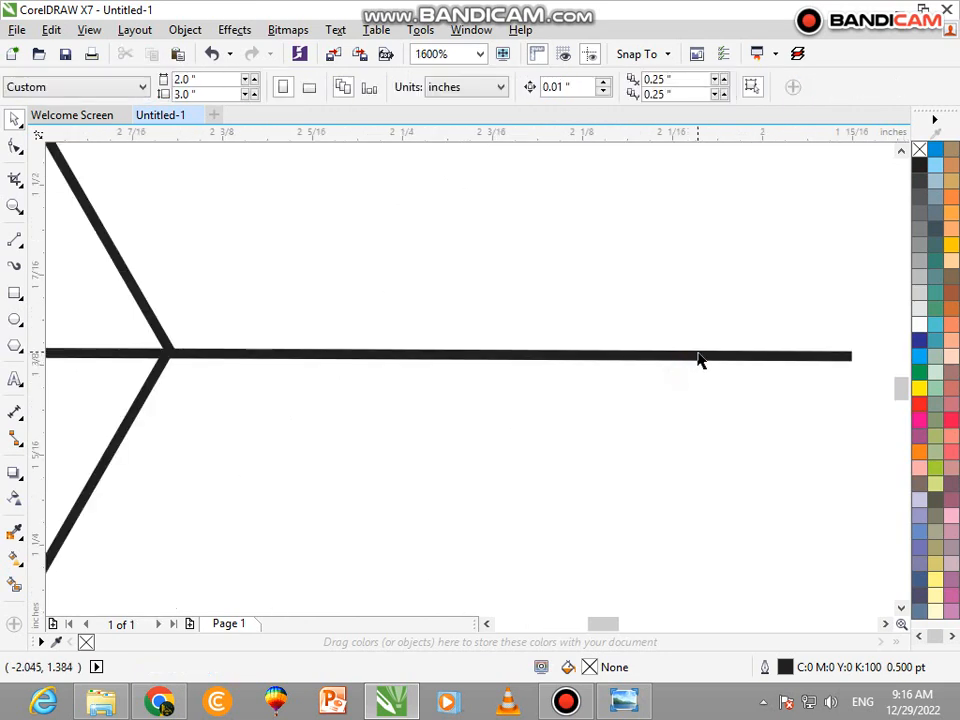
left_click(696, 352)
left_click(696, 350)
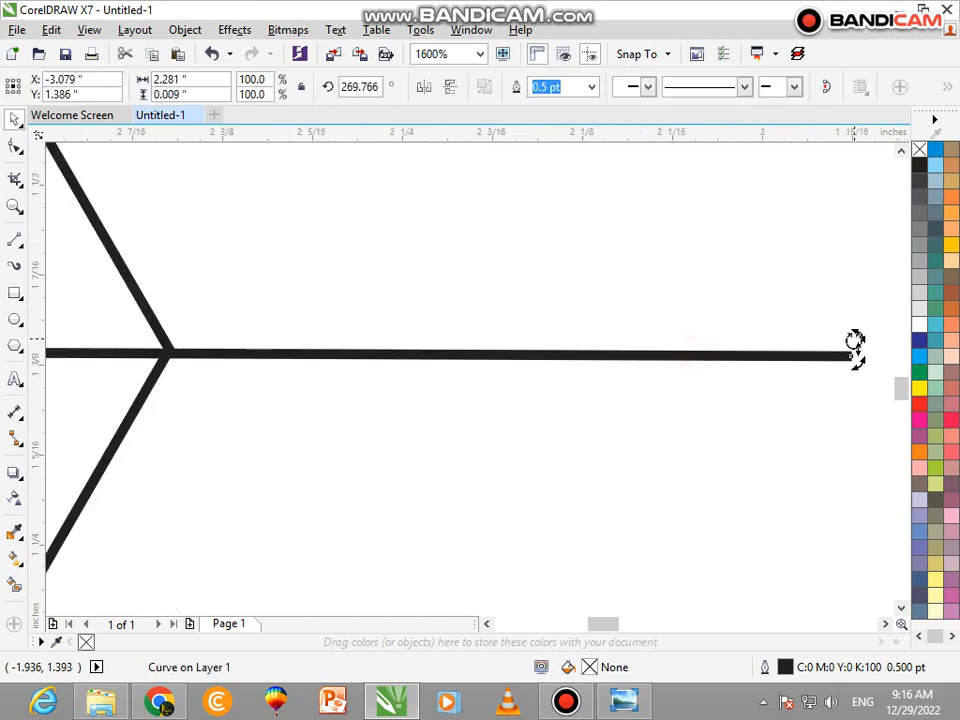
mouse_move(860, 340)
left_mouse_down()
mouse_move(859, 320)
mouse_move(859, 337)
left_mouse_up()
key("F4")
left_click(643, 461)
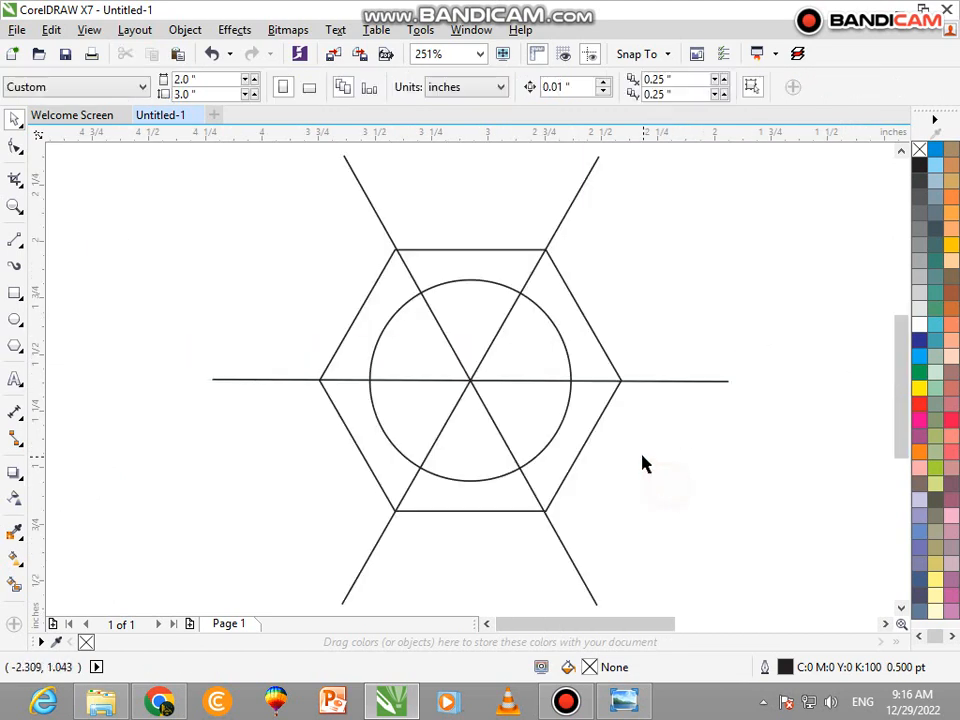
- Rotate the diagonal line slightly so it passes exactly through the hexagon's lower-right corner
scroll(615, 491, "down", 2)
scroll(602, 514, "up", 4)
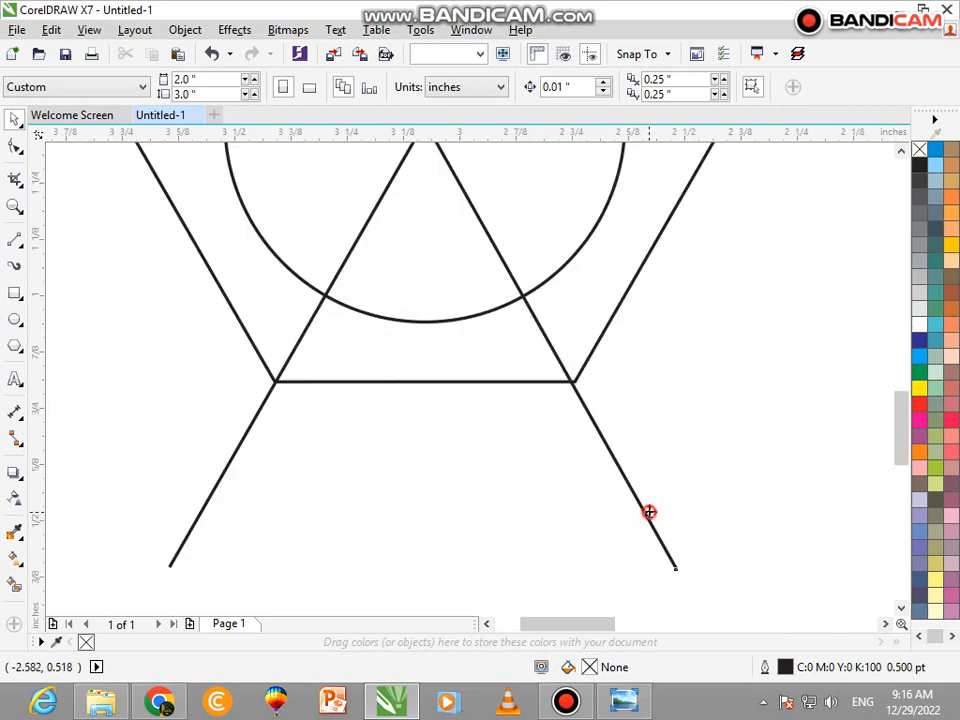
left_click(646, 512)
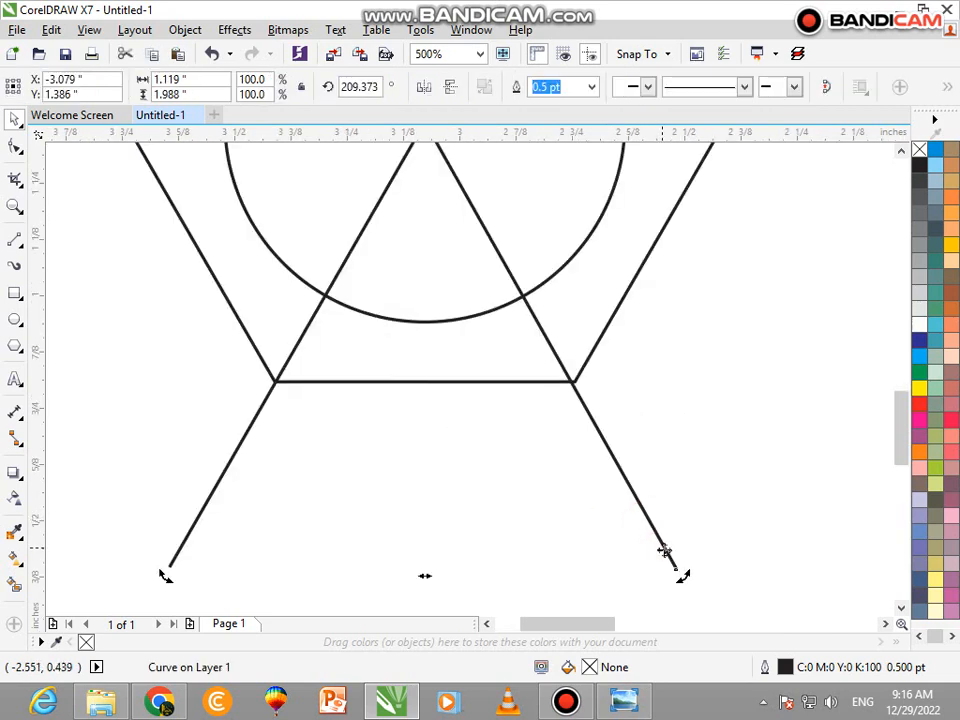
left_click_drag(687, 578, 688, 568)
left_click(475, 507)
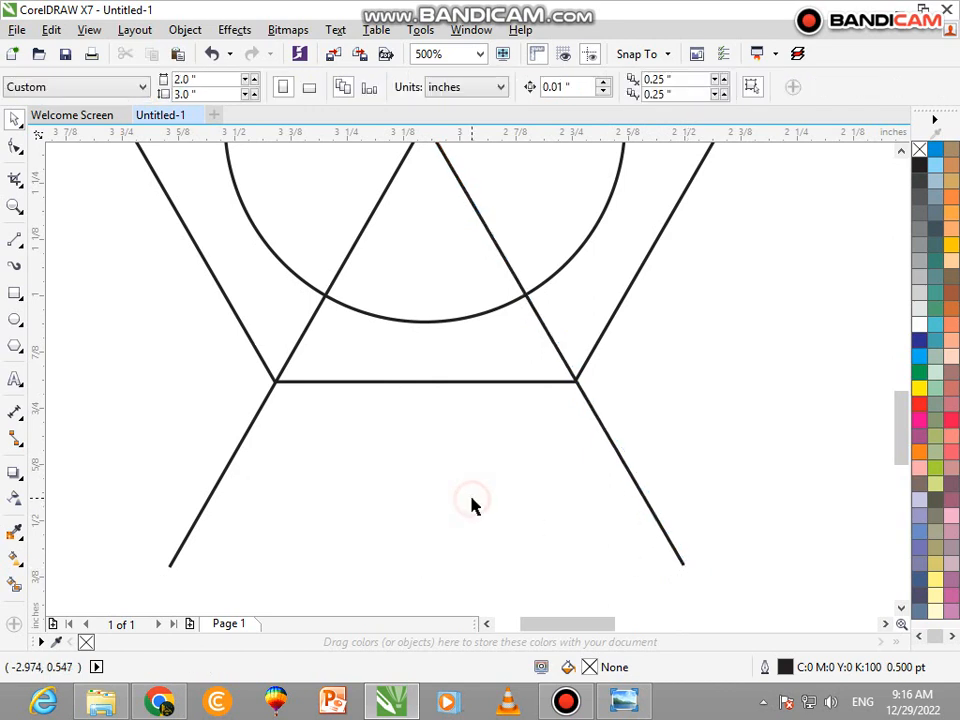
scroll(520, 450, "down", 2)
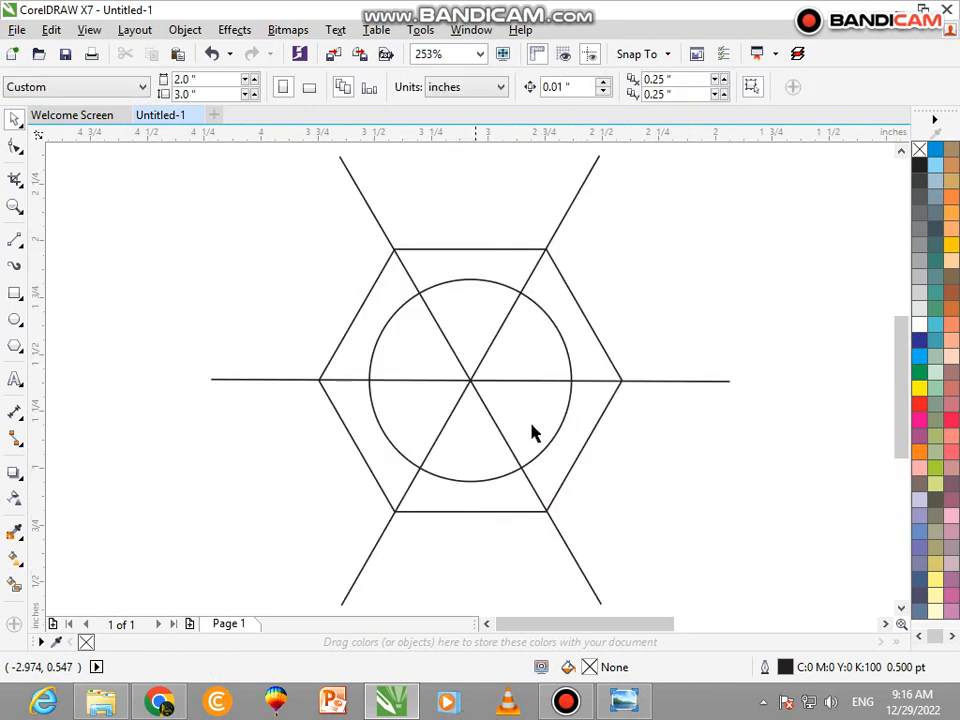
- Scale the hexagon down about its centre to about 0.984 by 0.852 inches
left_click(561, 286)
left_click_drag(627, 239, 600, 275)
left_click(603, 277)
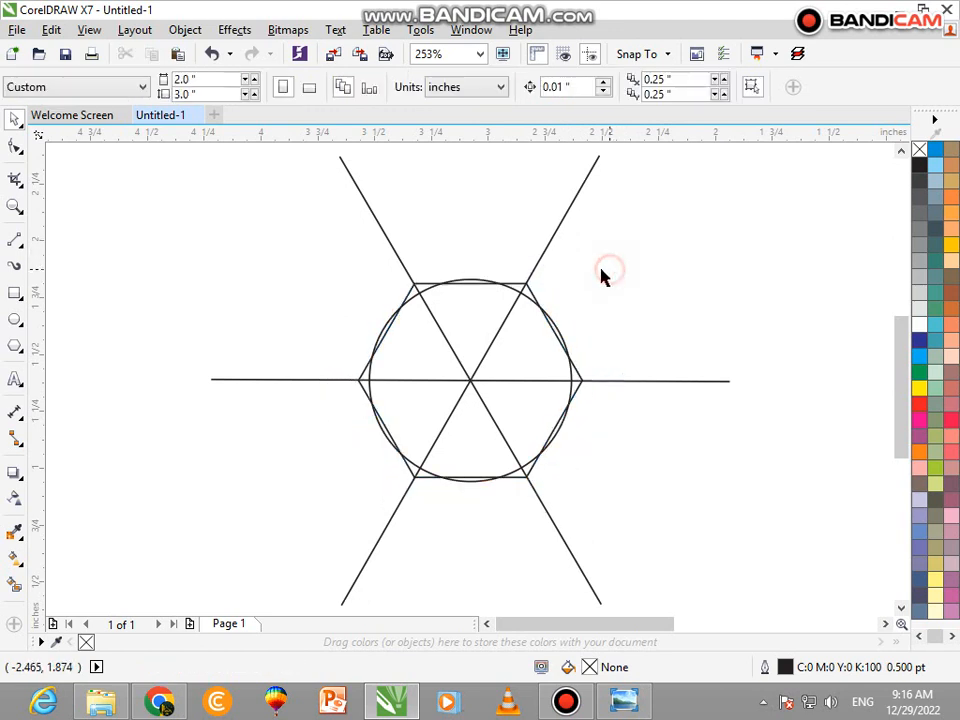
- Delete the hexagon, keeping the circle and the three crossing lines
left_click(419, 288)
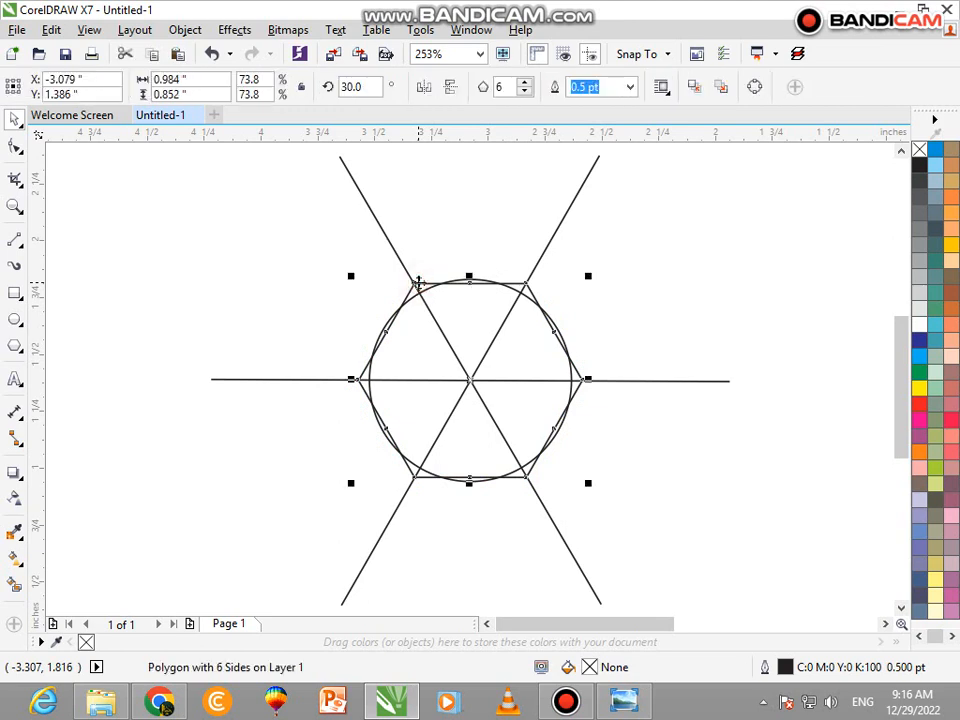
key("Delete")
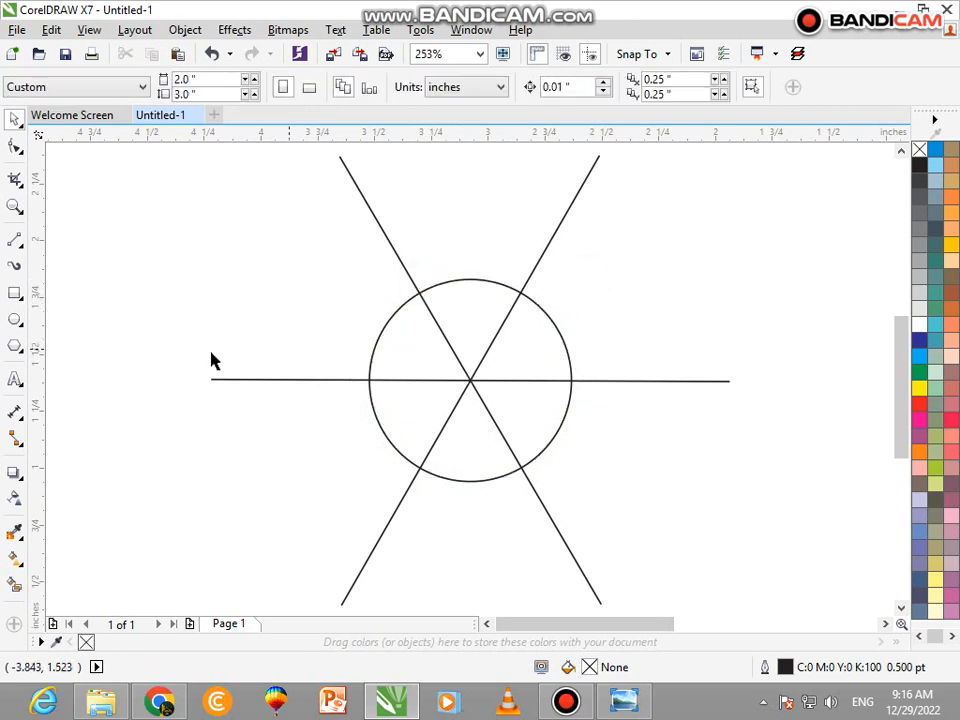
- Draw a rectangle about 0.351 by 0.755 inches just above the circle, left of its vertical axis, and convert it to curves
left_click(12, 295)
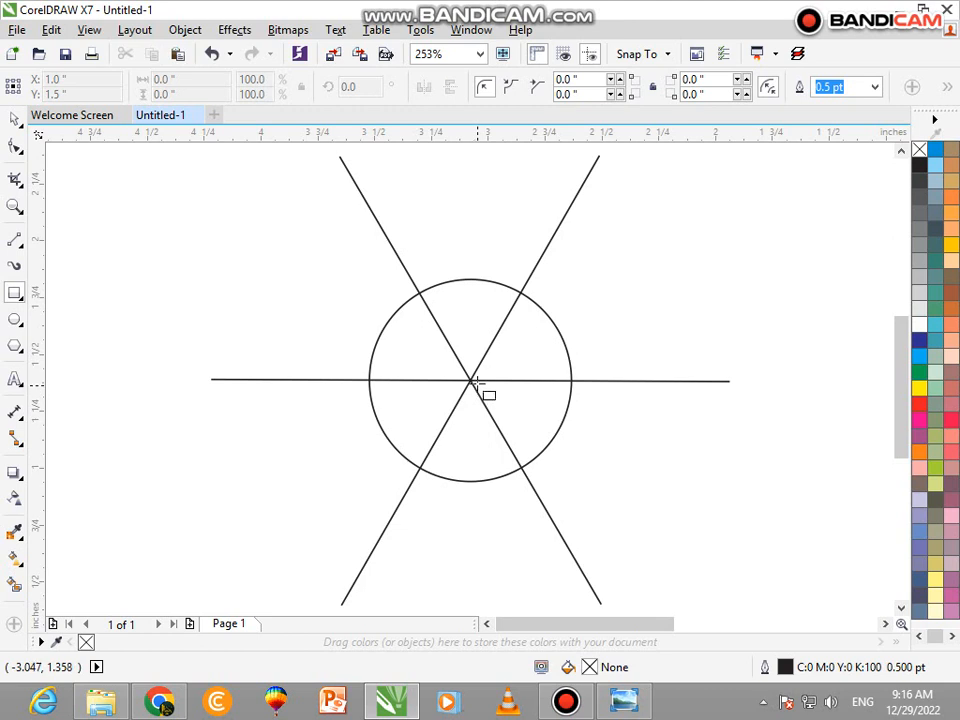
left_click_drag(467, 279, 389, 189)
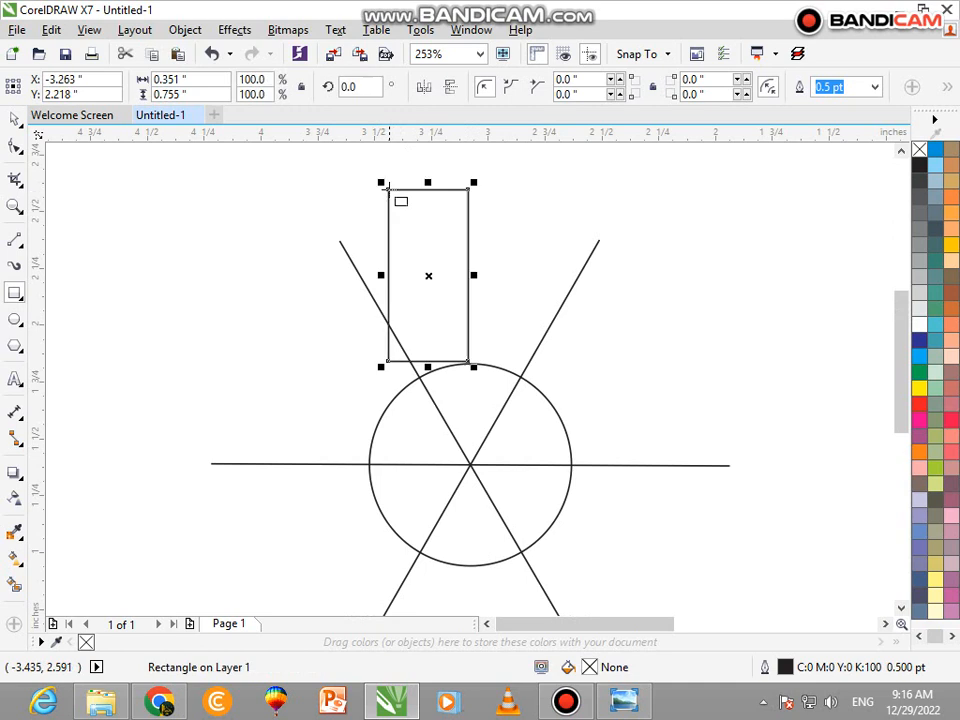
left_click(14, 120)
key("ctrl+q")
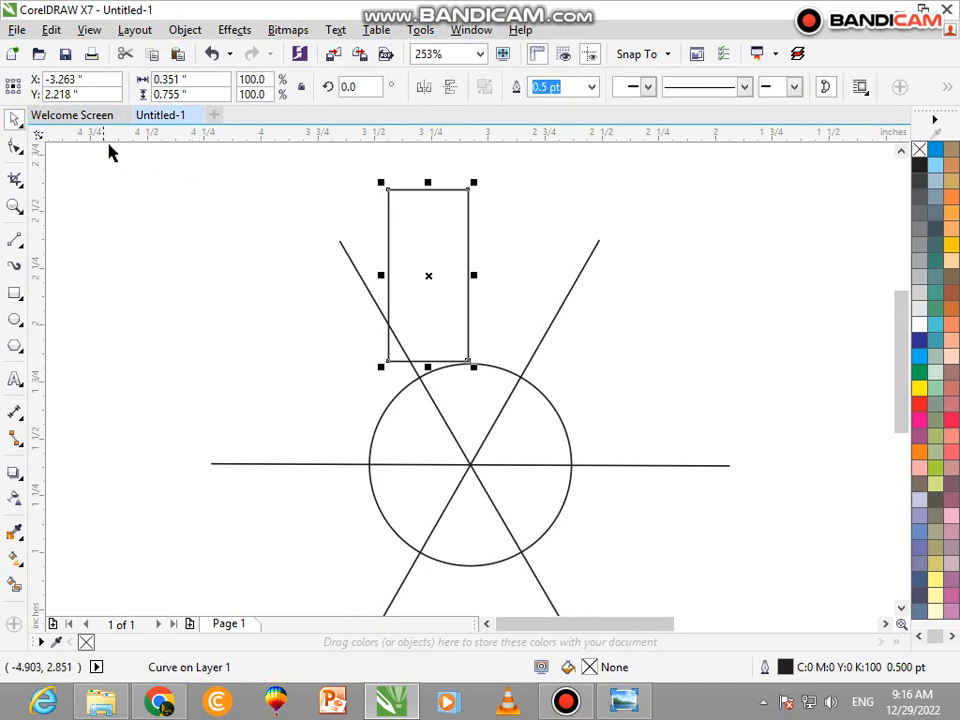
- Move the rectangle's upper-left node outward and add a node slightly raised near the middle of the upper edge
left_click(365, 210)
double_click(390, 191)
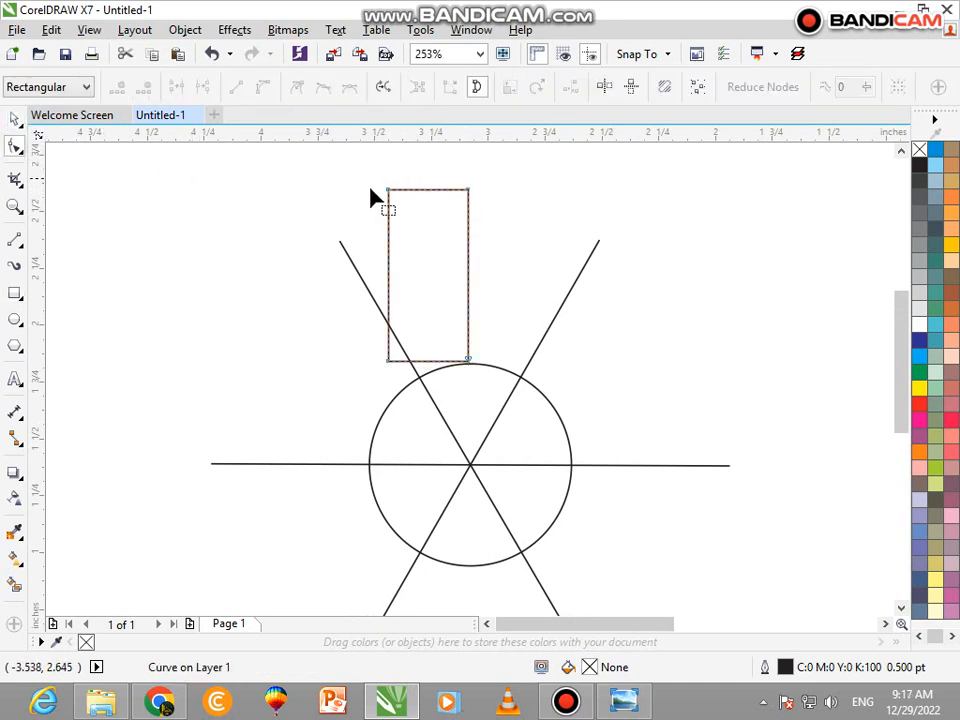
left_click_drag(389, 192, 351, 213)
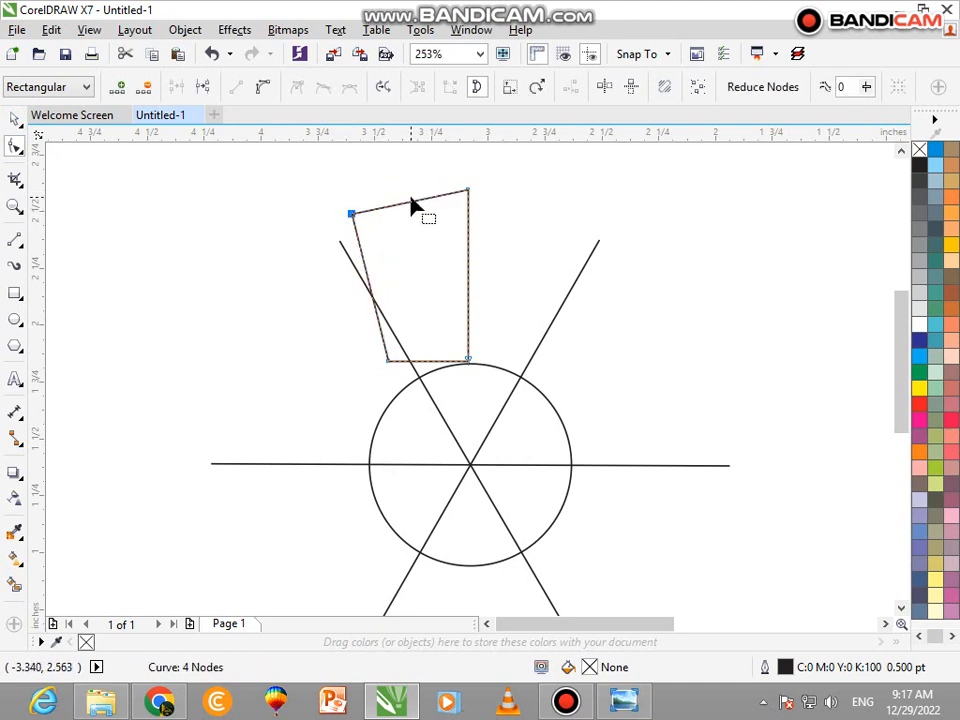
double_click(422, 200)
left_click_drag(422, 200, 419, 196)
- Reposition the shape's two lower nodes so the lower edge slopes along just outside the circle
left_click_drag(353, 335, 428, 376)
scroll(447, 370, "up", 5)
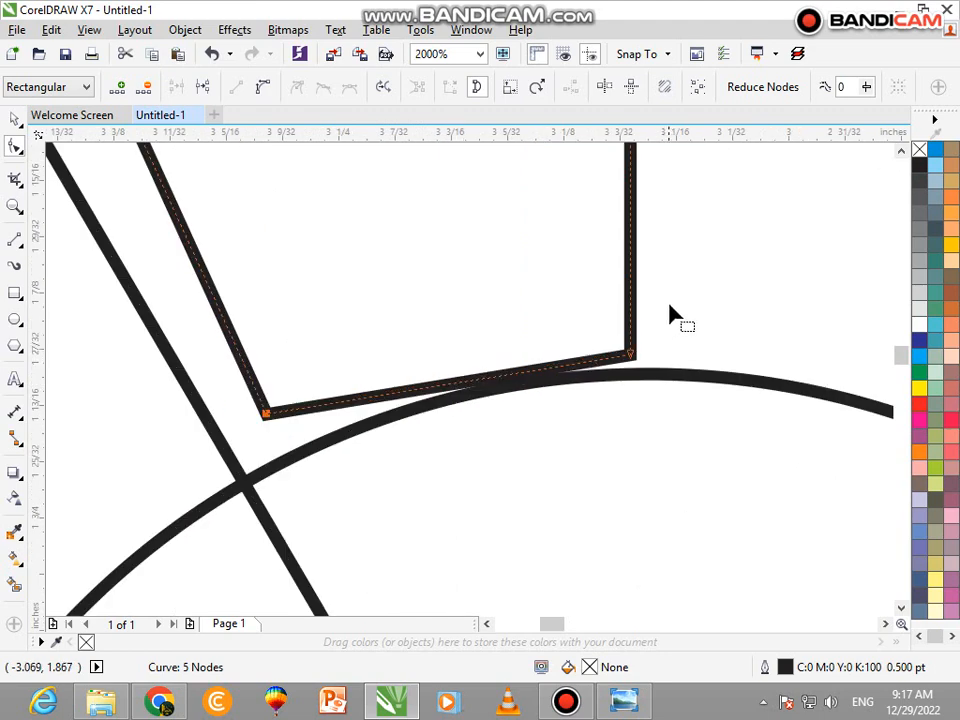
left_click_drag(627, 357, 620, 331)
scroll(618, 333, "down", 2)
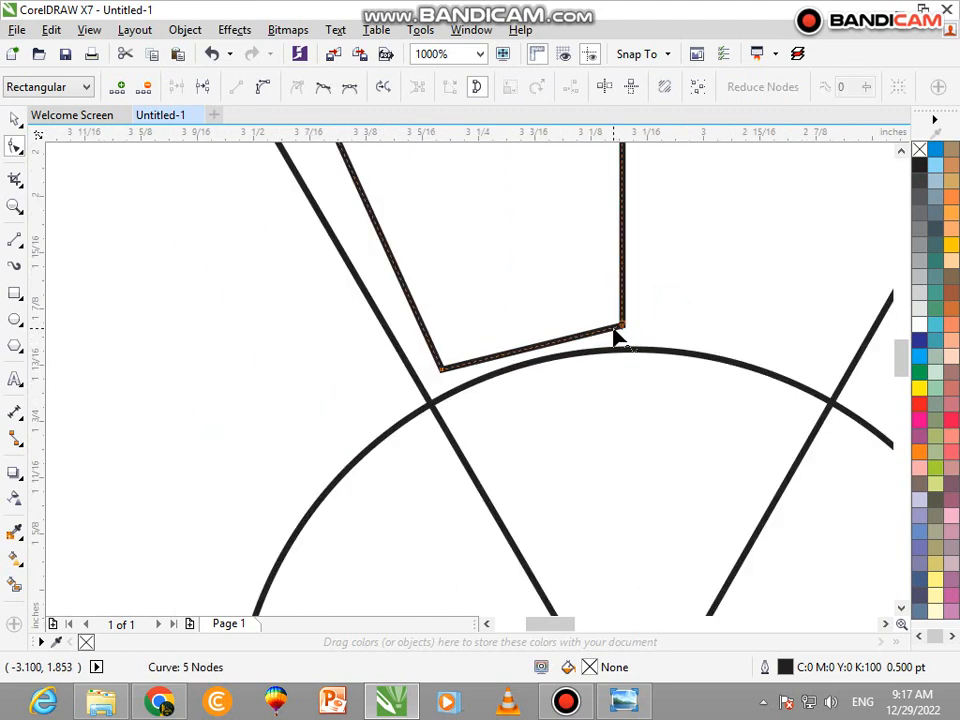
- Move the shape's upper-left node down so its outer edge runs parallel to the upper-left diagonal line
scroll(616, 336, "down", 4)
mouse_move(511, 188)
left_mouse_down()
mouse_move(463, 143)
mouse_move(474, 174)
left_mouse_up()
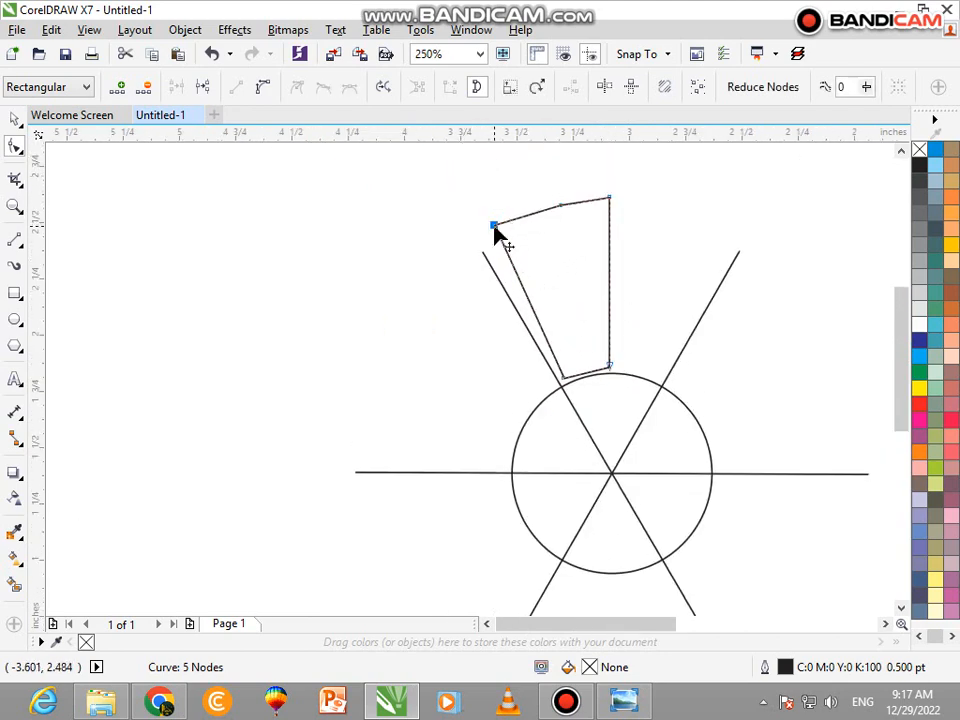
left_click_drag(494, 225, 502, 266)
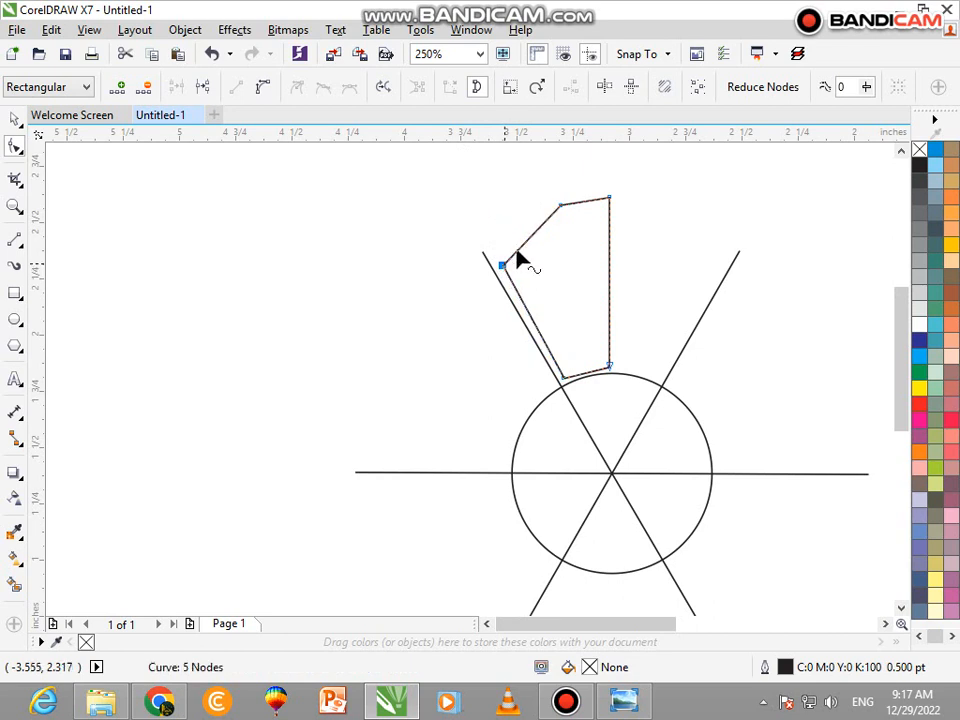
- Convert the segment's upper-left slanted edge to a curve, bow it outward, and delete the node joining it to the upper edge
left_click(14, 118)
left_click_drag(633, 178, 463, 398)
key("F10")
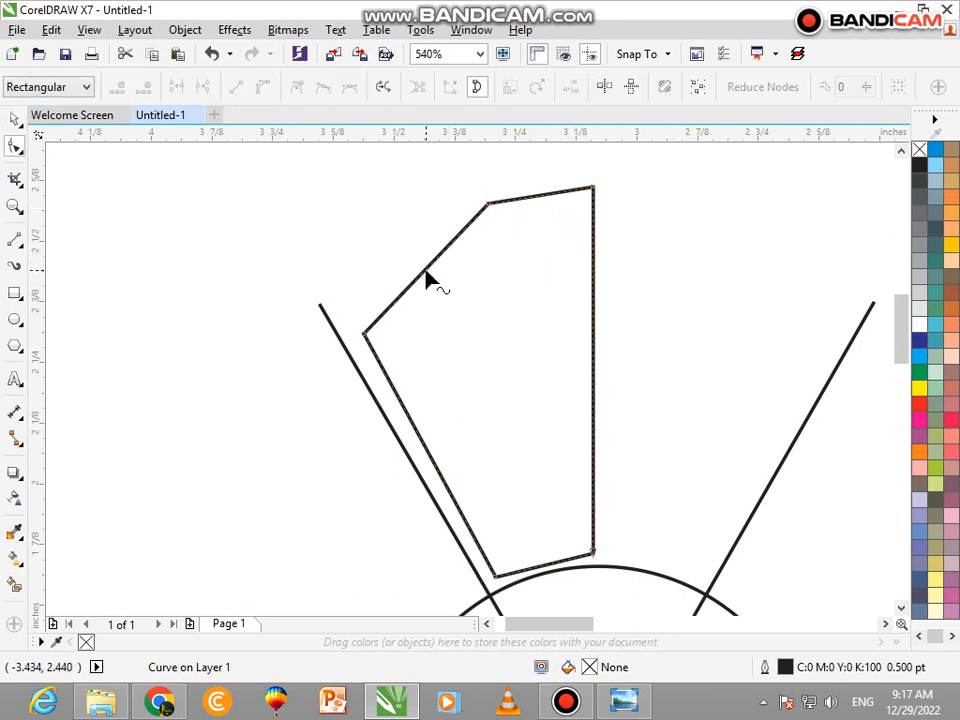
left_click_drag(428, 280, 418, 268)
key("ctrl+z")
left_click_drag(260, 393, 550, 153)
left_click(264, 88)
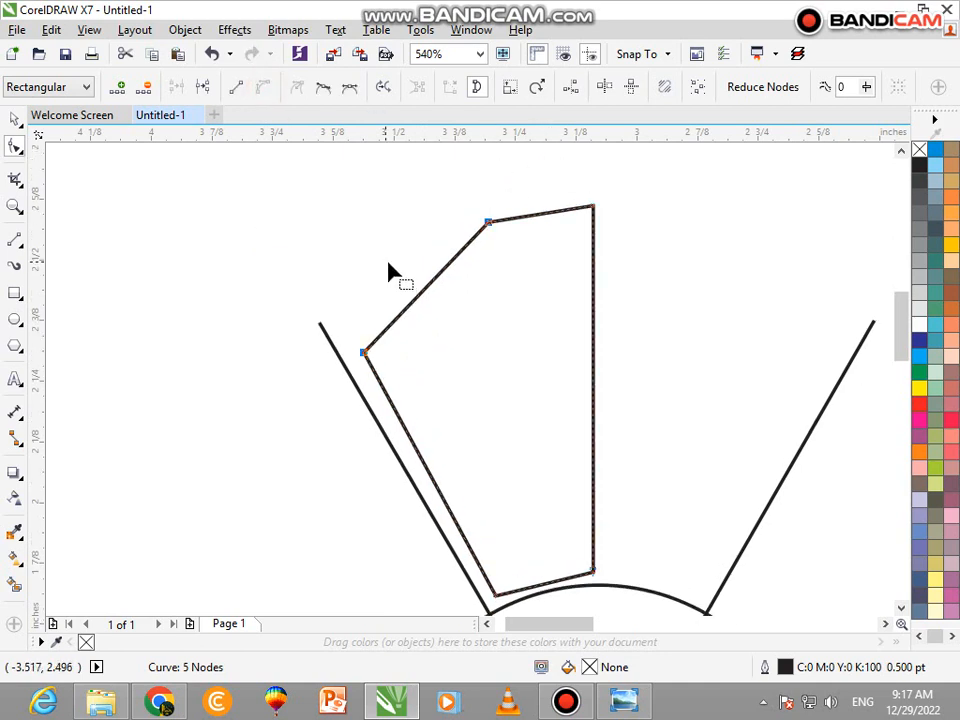
left_click(413, 302)
left_click_drag(413, 303, 401, 296)
left_click_drag(491, 222, 504, 236)
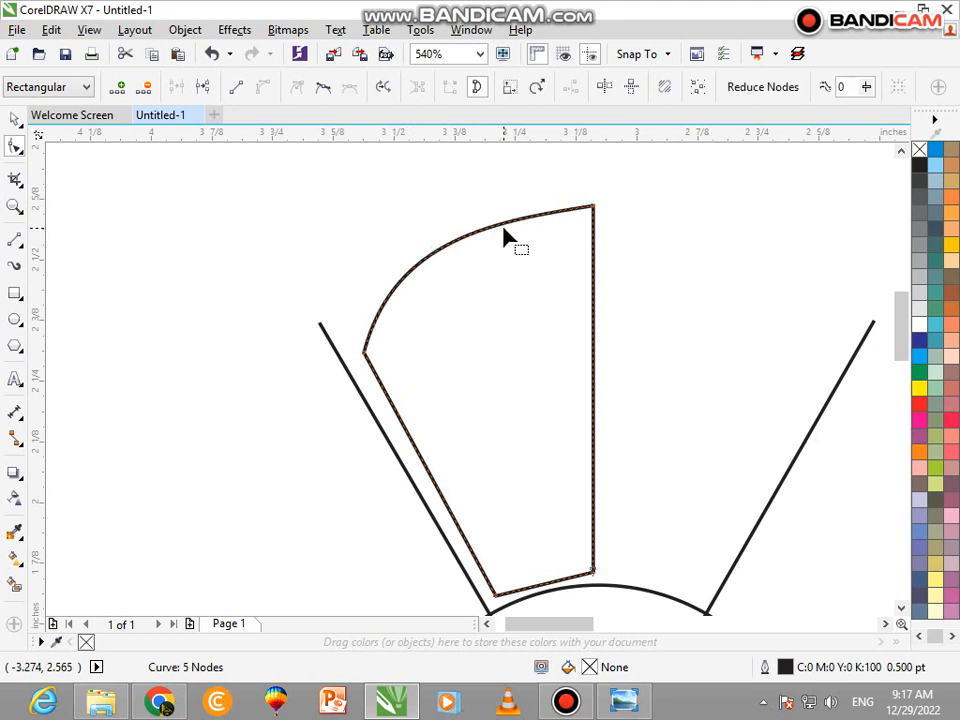
key("Delete")
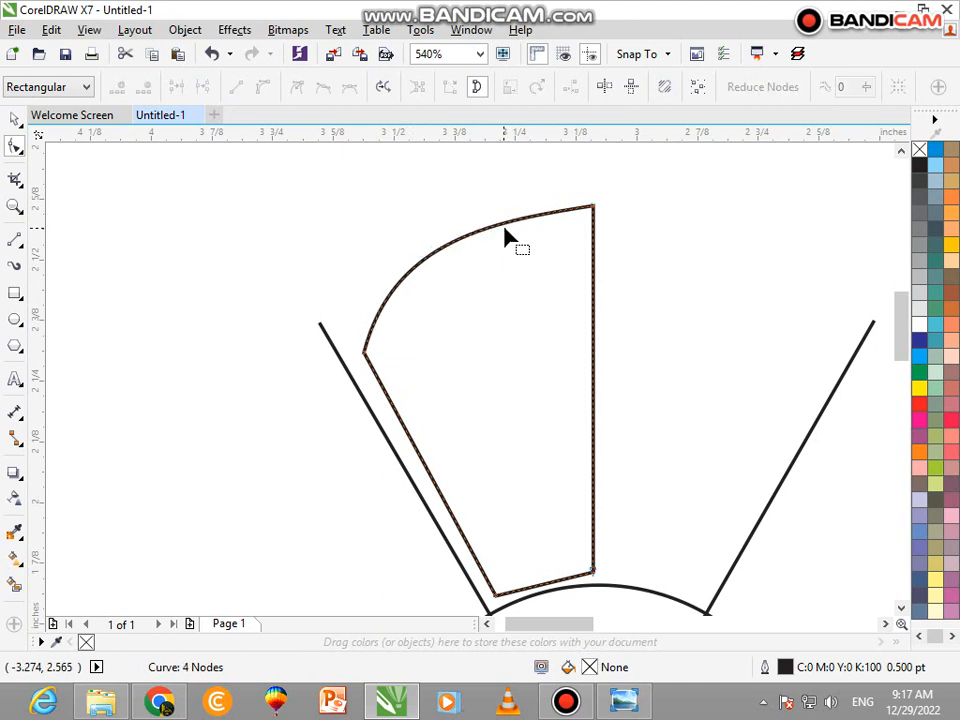
- Round the segment's outer-left corner by adding a node on each side of it and deleting the corner node
double_click(407, 432)
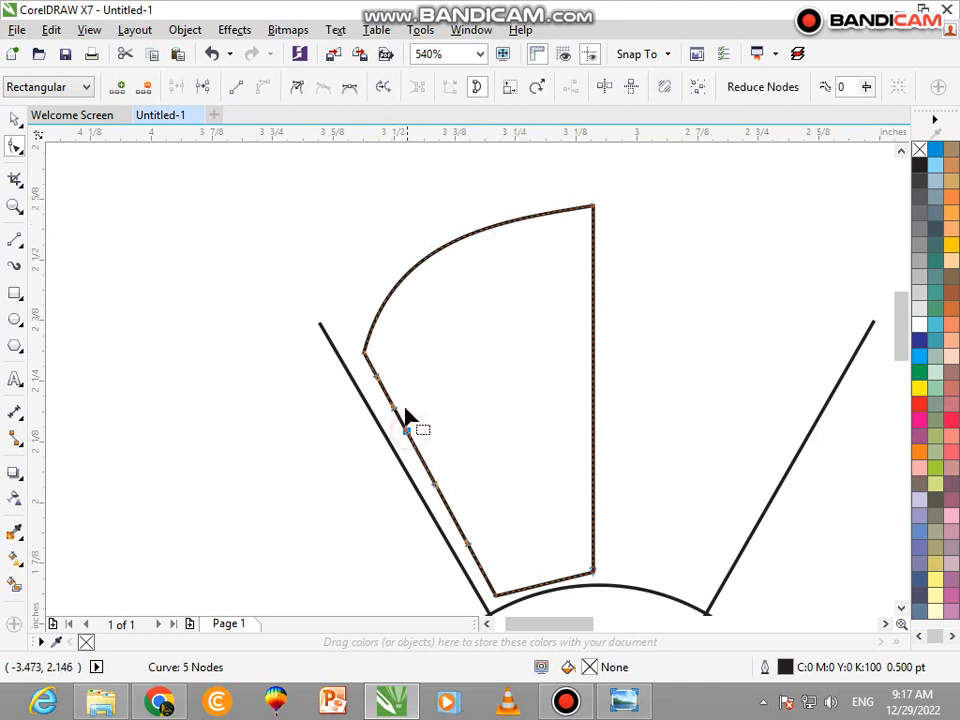
double_click(370, 331)
left_click_drag(368, 336, 380, 390)
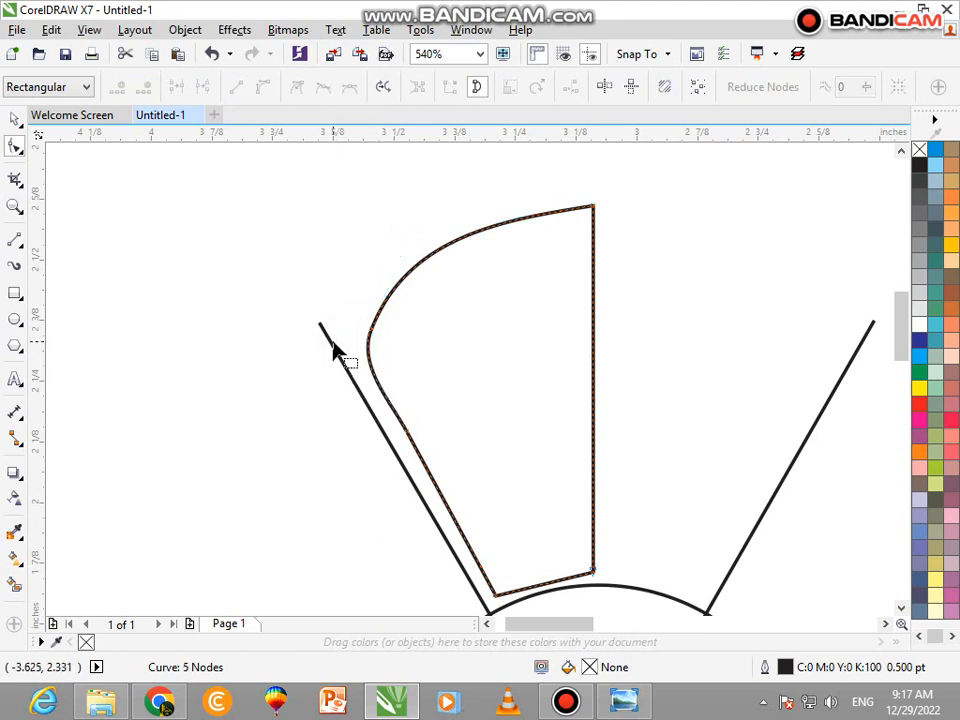
- Shorten the curve handle at the segment's rounded outer corner so the bend stays clear of the diagonal line
double_click(383, 405)
left_click(418, 440)
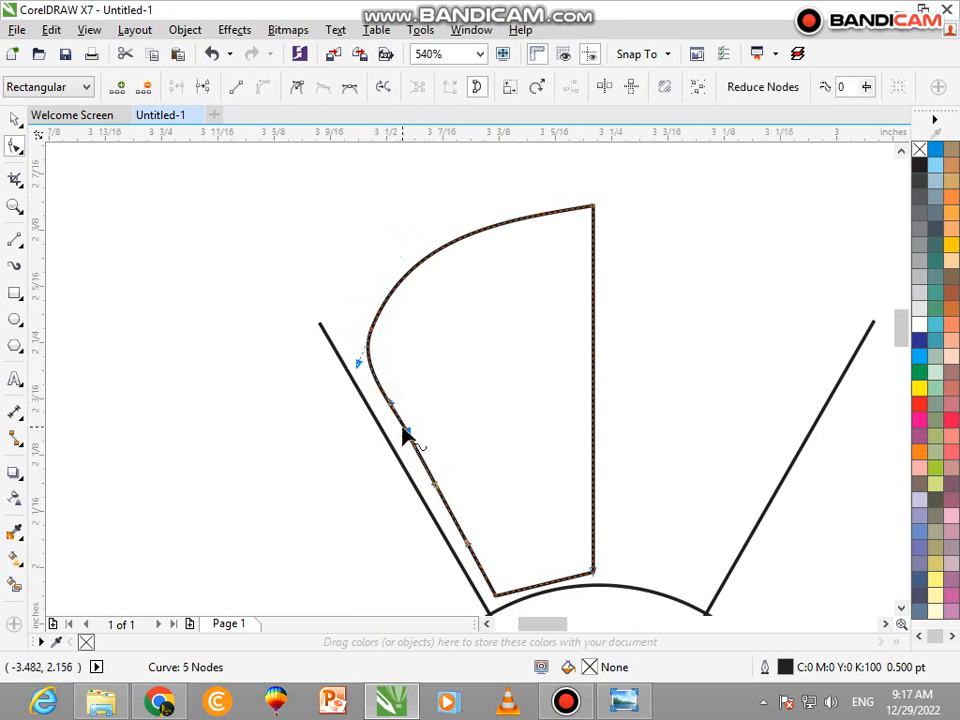
scroll(405, 428, "up", 2)
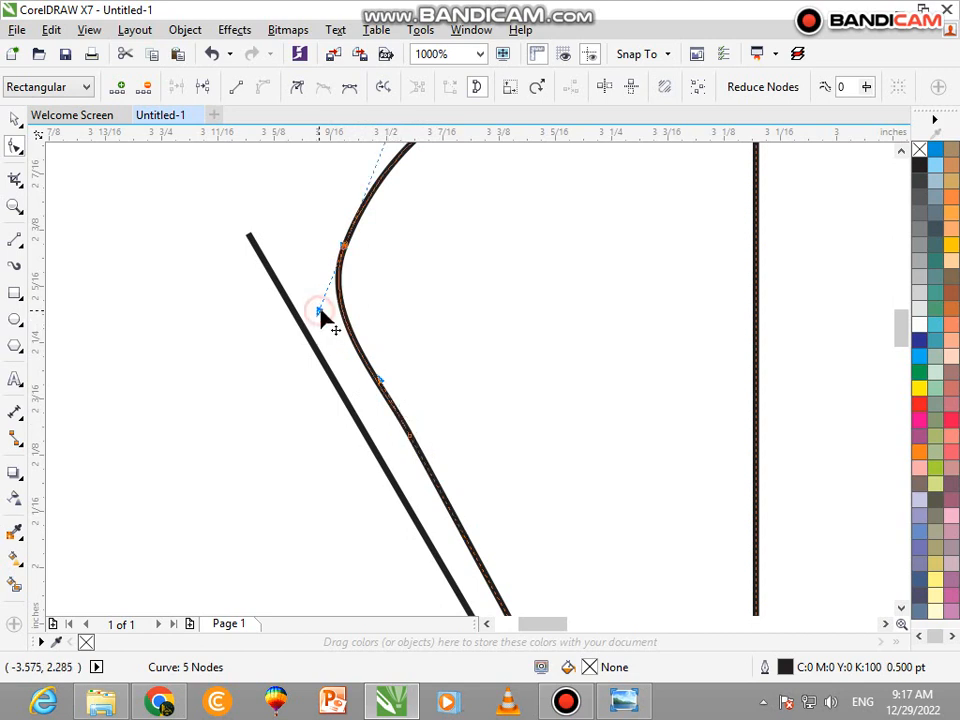
left_click_drag(320, 316, 349, 281)
scroll(349, 282, "down", 2)
scroll(349, 285, "down", 2)
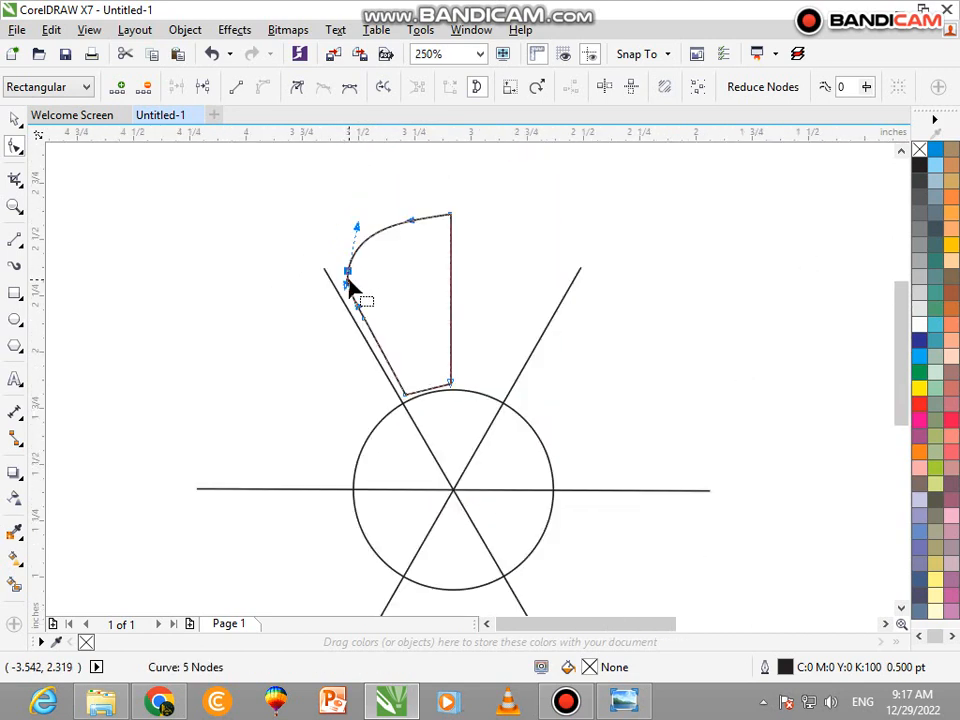
left_click(15, 120)
- Convert the segment's lower edge to a curve and bow it to follow the circle, finishing with the shape deselected
scroll(428, 385, "up", 2)
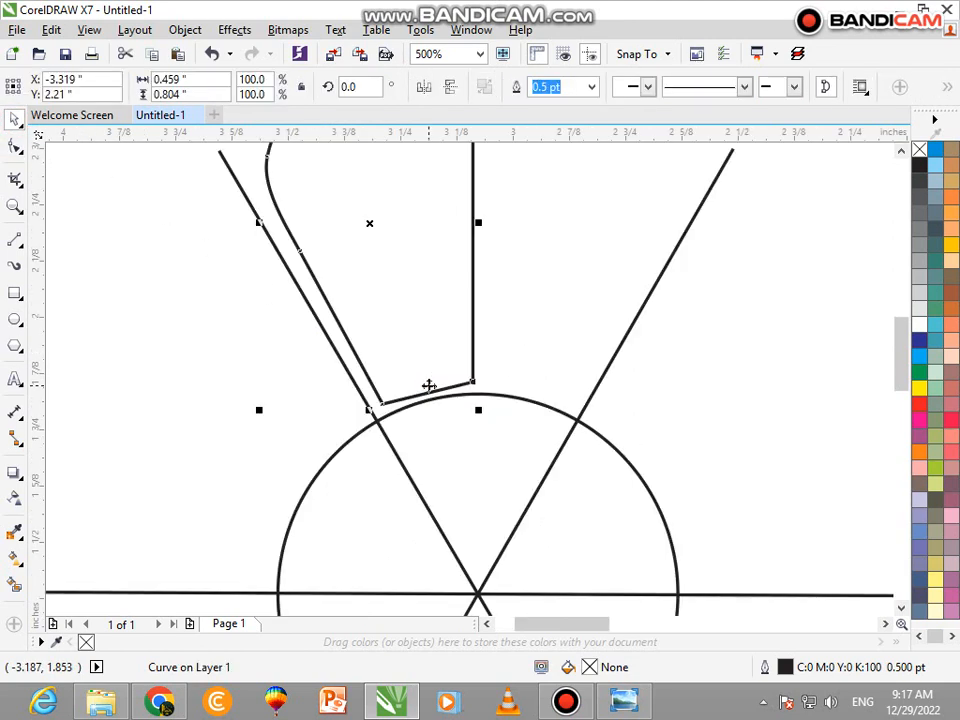
key("F10")
scroll(431, 390, "up", 2)
left_click_drag(537, 341, 288, 452)
left_click(262, 87)
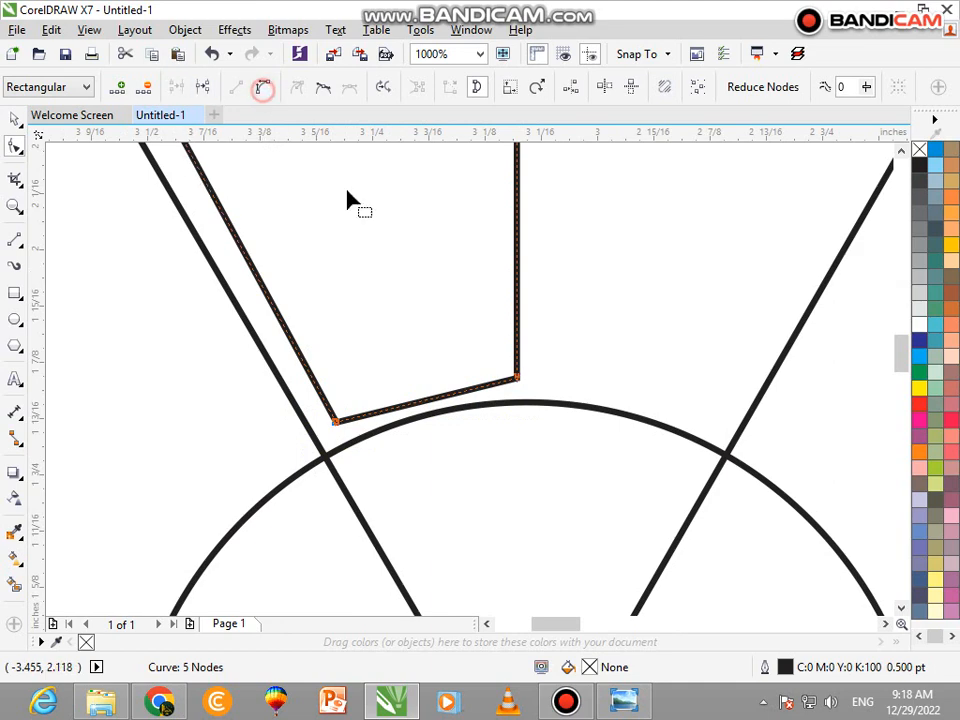
mouse_move(436, 400)
left_mouse_down()
mouse_move(441, 389)
mouse_move(420, 401)
left_mouse_up()
scroll(422, 395, "down", 4)
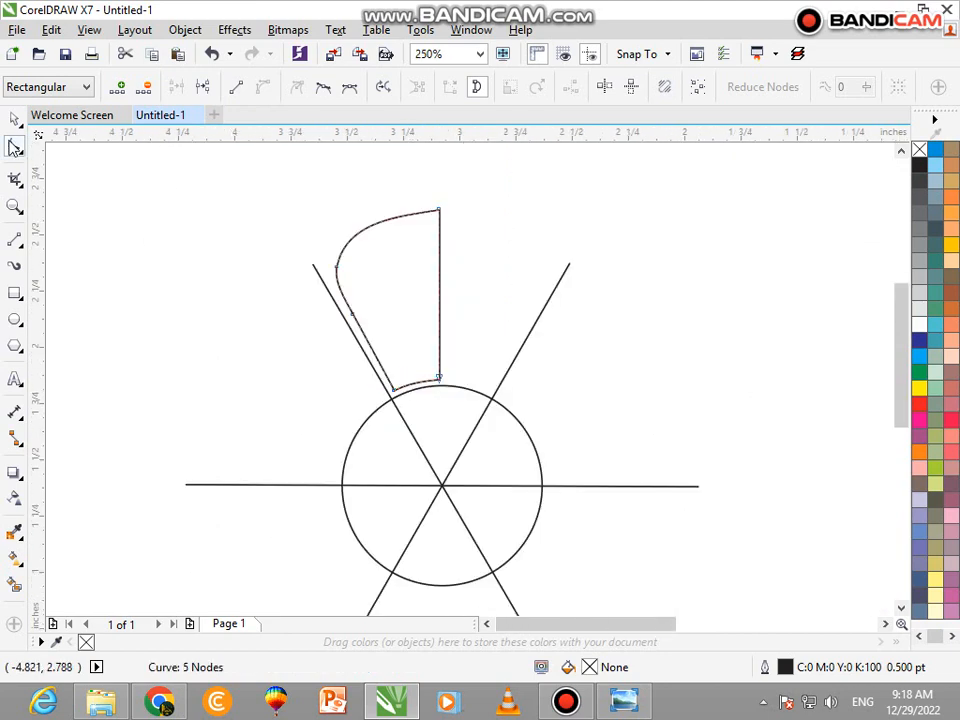
left_click(14, 119)
left_click(96, 336)
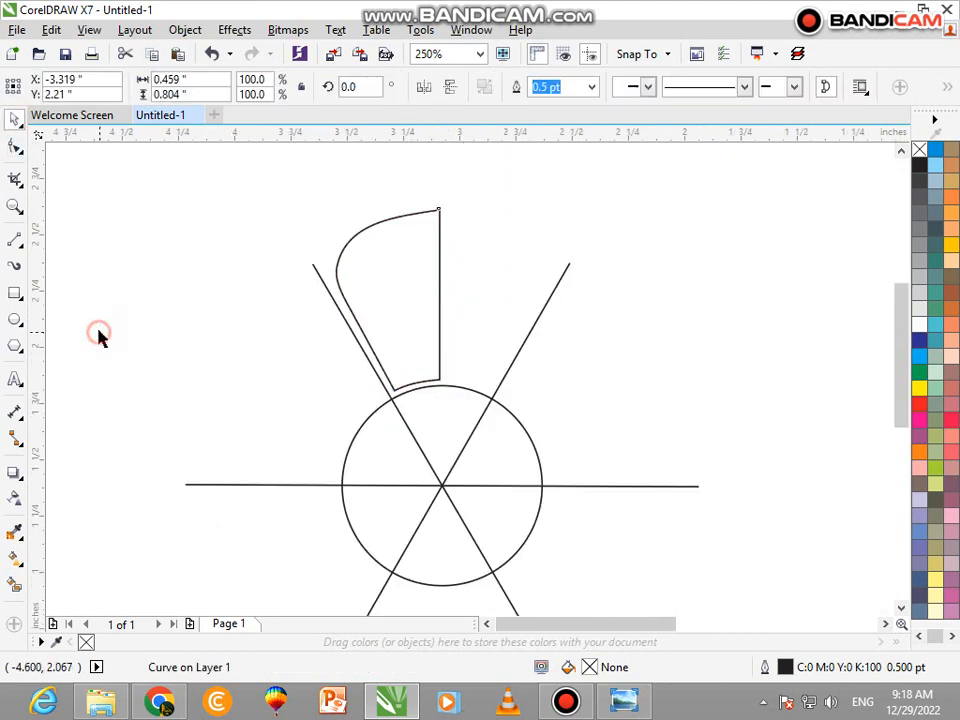
- Activate the Bézier drawing tool with nothing selected
left_click(16, 241)
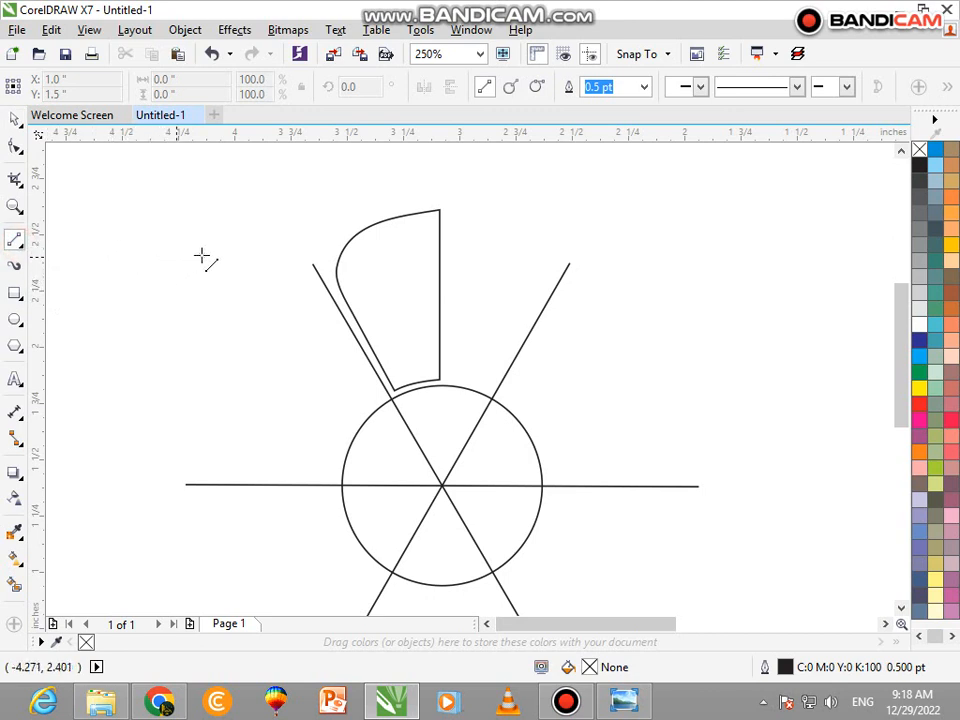
left_click(451, 201)
left_click(22, 243)
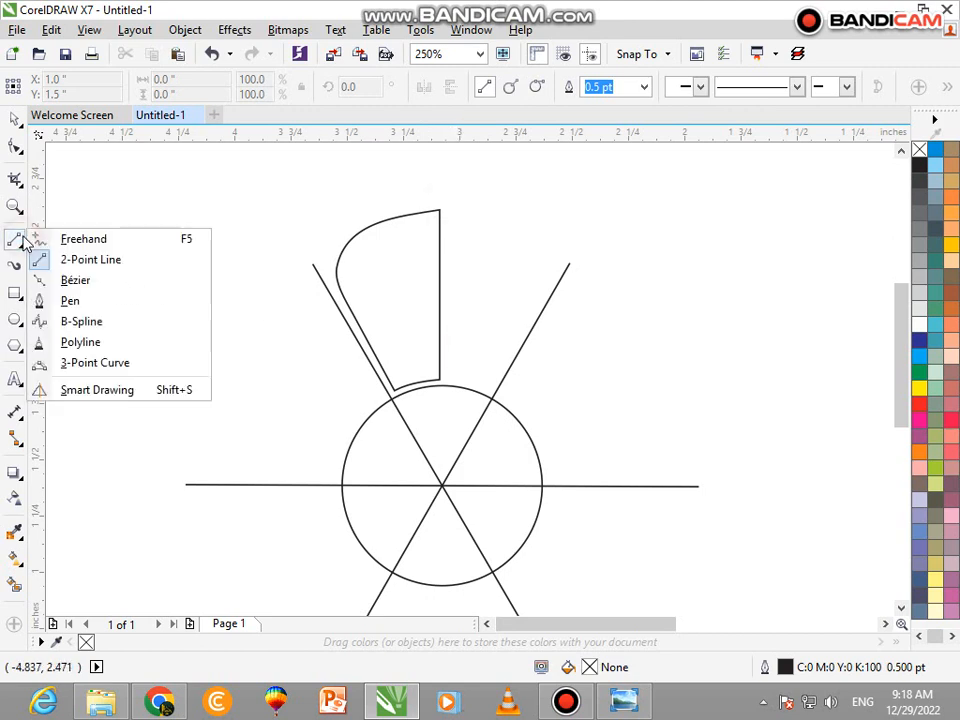
left_click(72, 279)
left_click(456, 197)
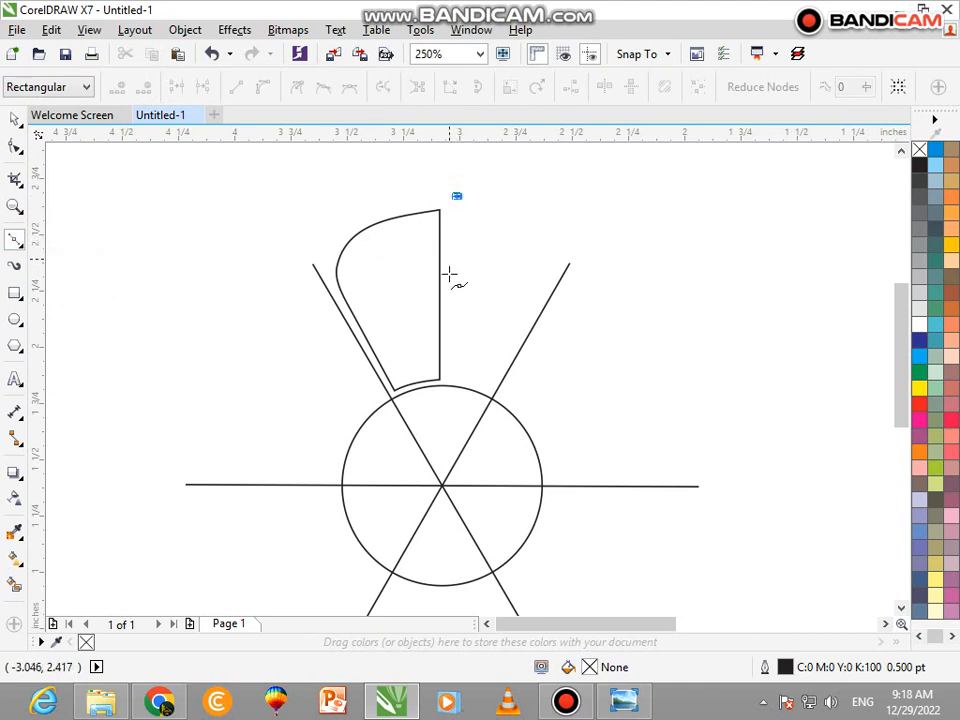
double_click(453, 335)
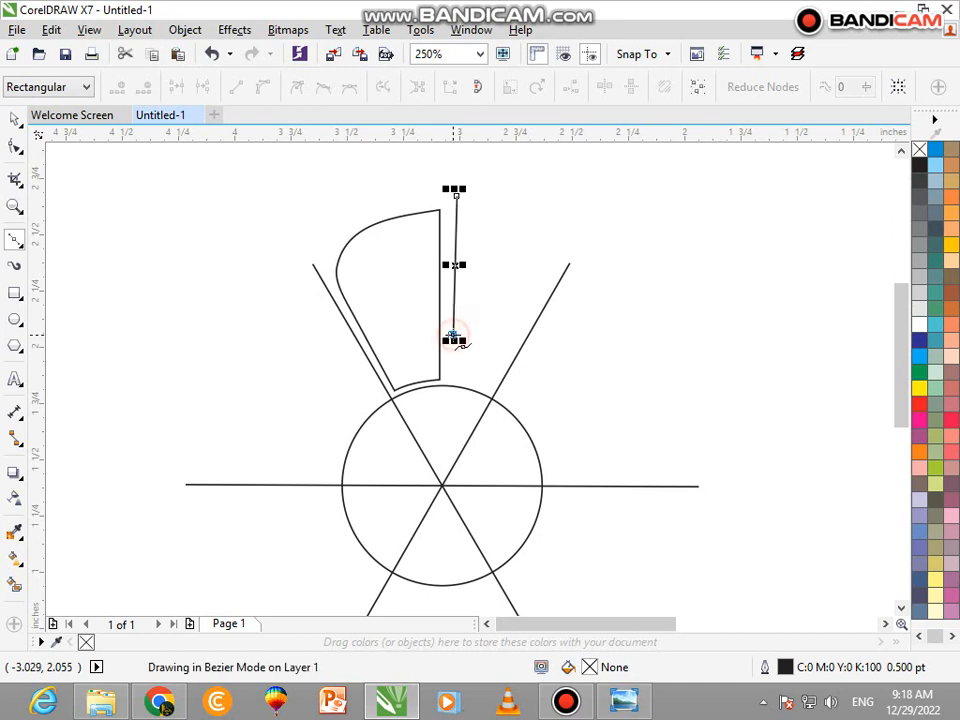
key("ctrl+z")
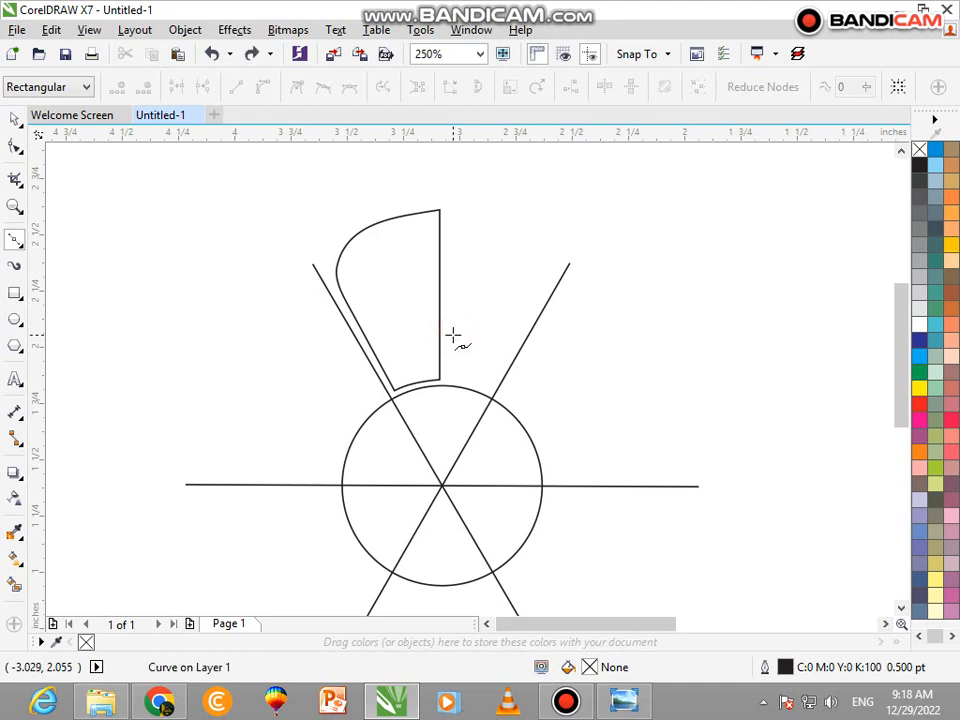
left_click(461, 206)
double_click(455, 338)
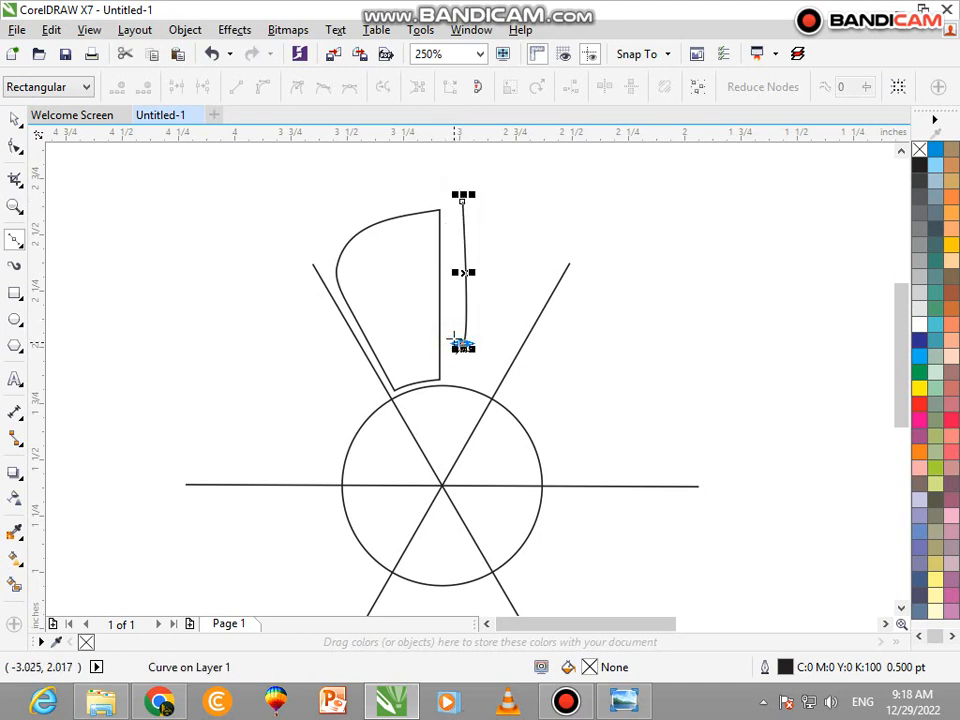
key("Delete")
- Start a Bézier outline with a vertical line just right of the segment, continuing to the left diagonal's lower part and up alongside it
left_click(459, 197)
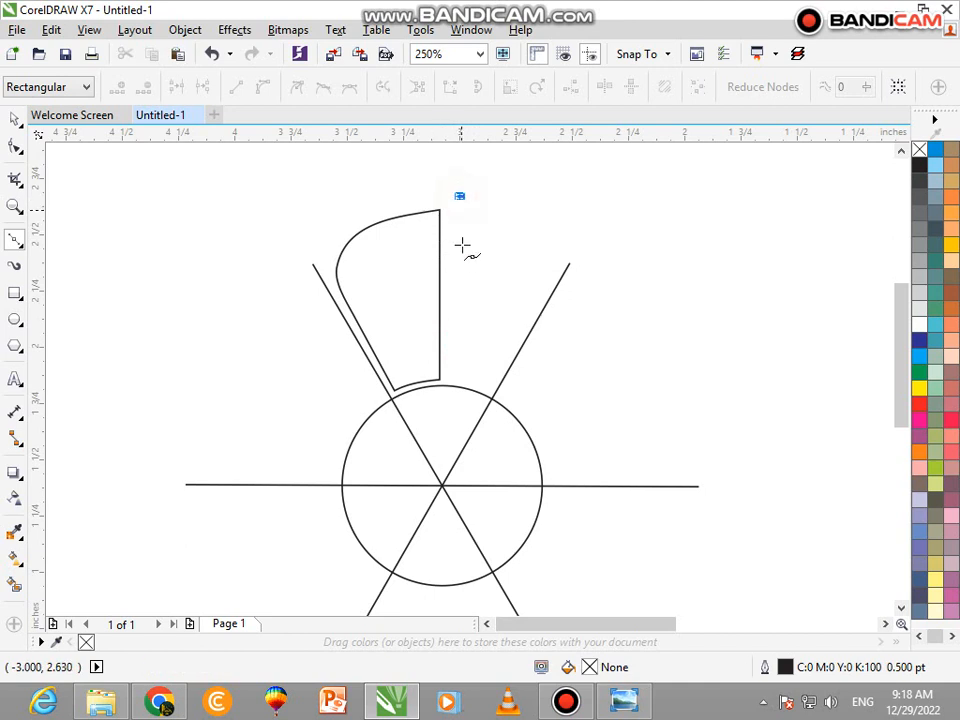
left_click(457, 345)
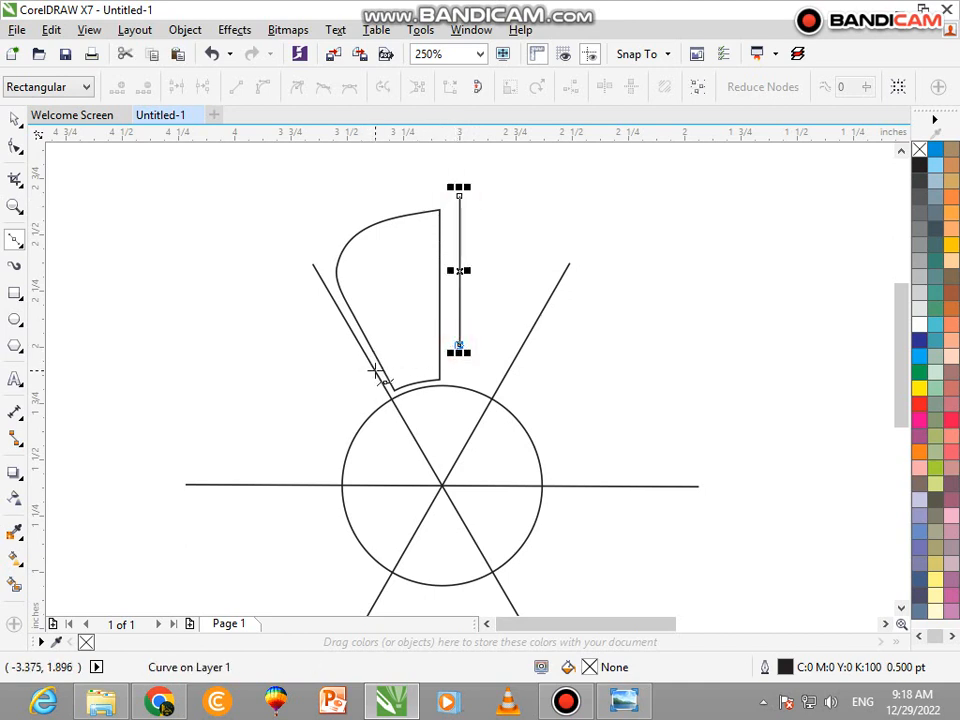
scroll(383, 363, "up", 1)
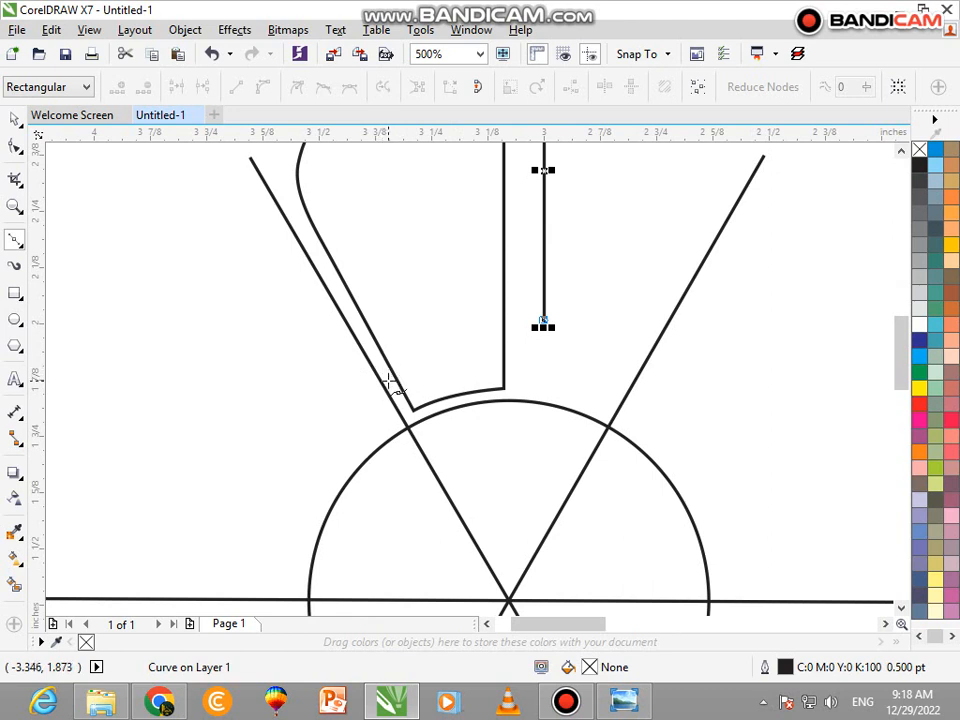
left_click(388, 381)
scroll(388, 378, "down", 1)
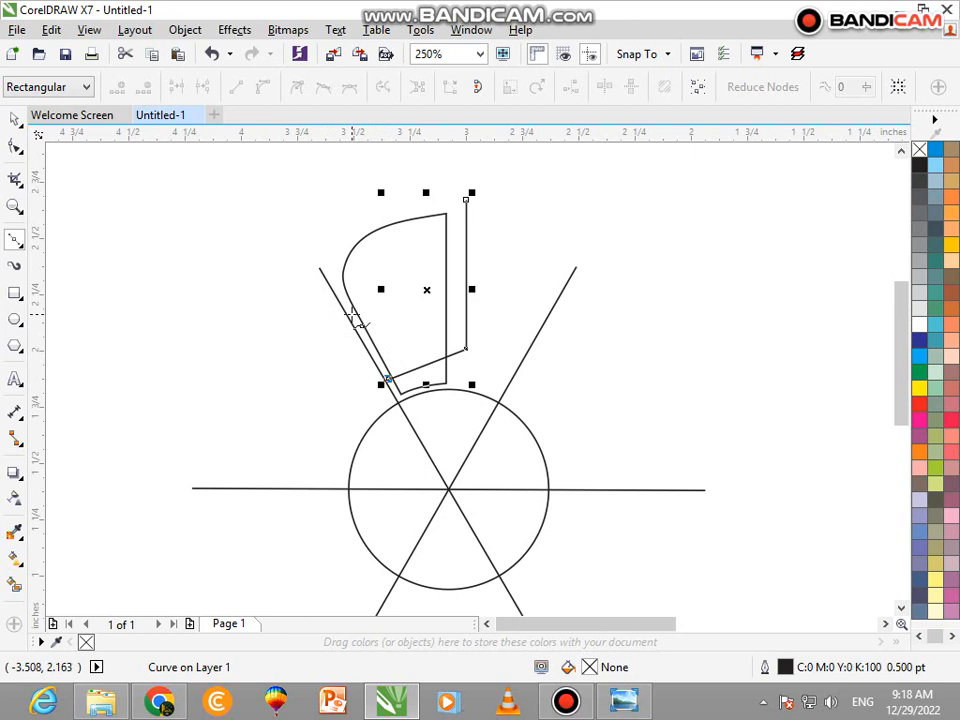
left_click(350, 314)
- Continue the Bézier outline with three nodes up the segment's left side and over its upper edge, and close it at the starting point
scroll(369, 290, "up", 1)
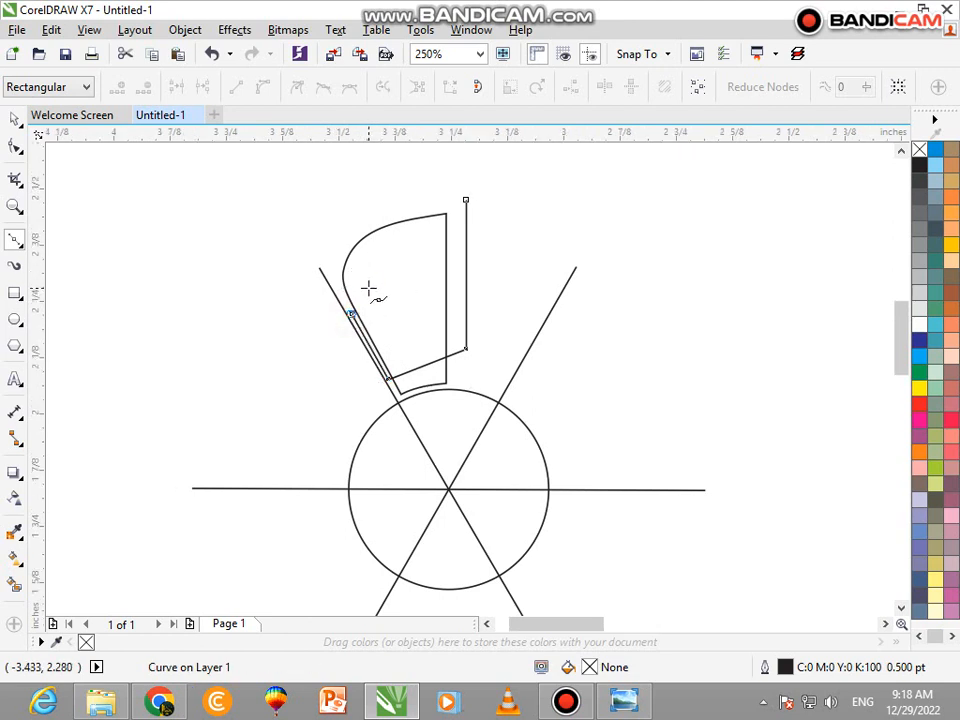
scroll(369, 290, "up", 1)
left_click(348, 300)
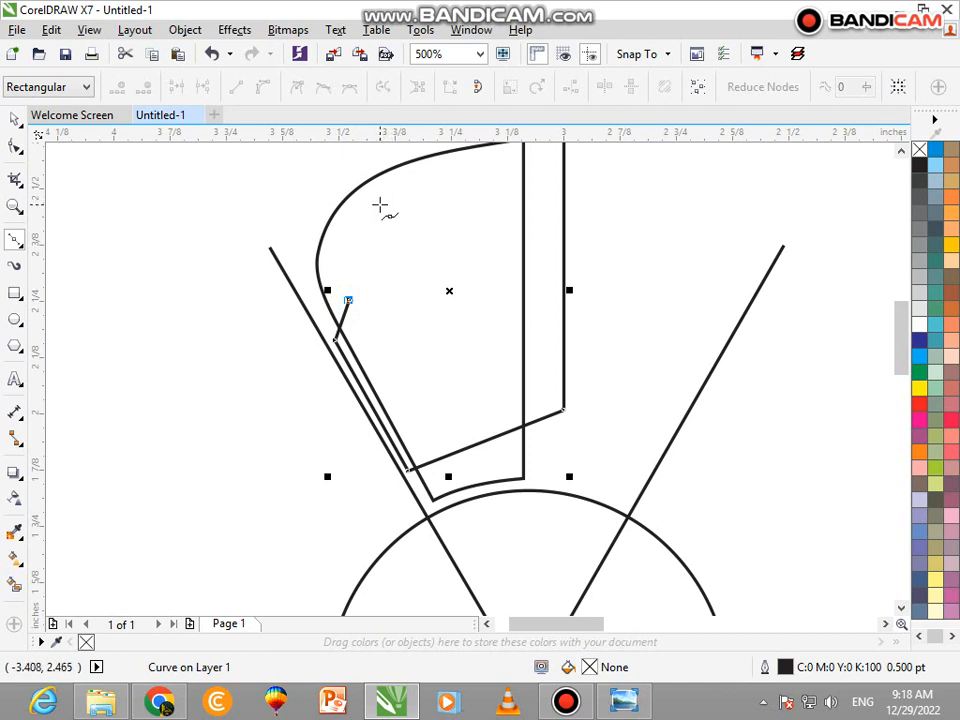
left_click(379, 204)
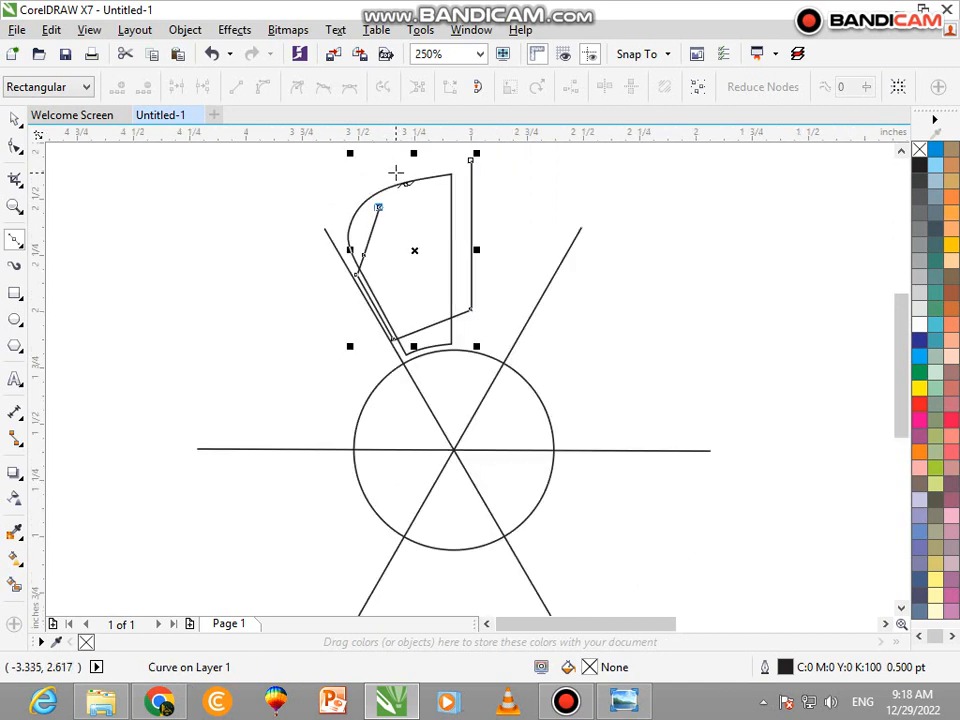
left_click(395, 172)
key("ctrl+z")
left_click(407, 176)
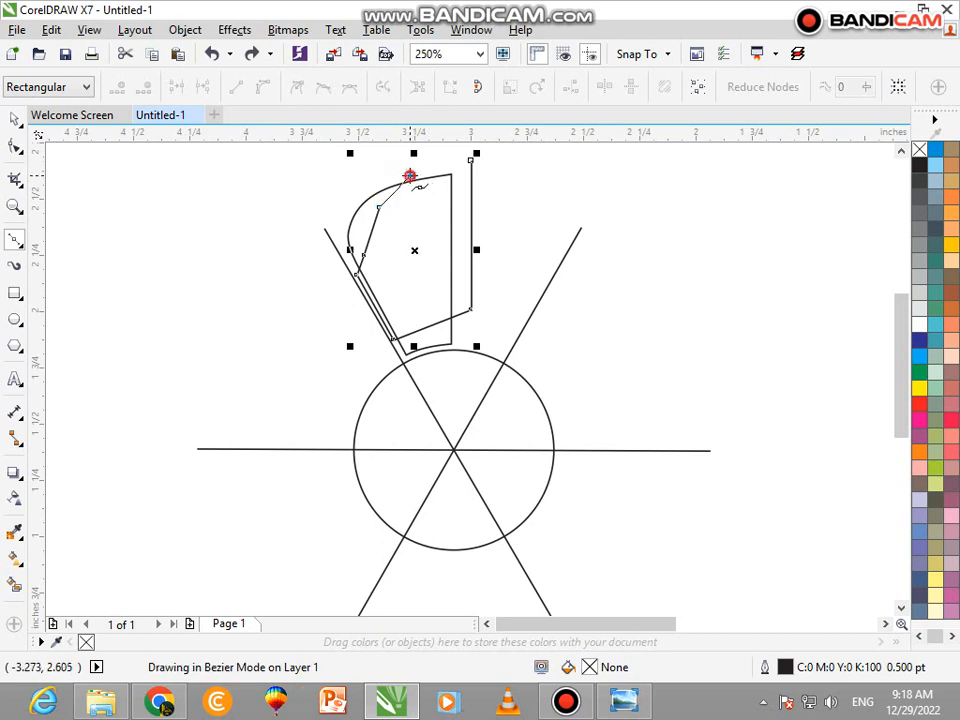
scroll(476, 154, "up", 1)
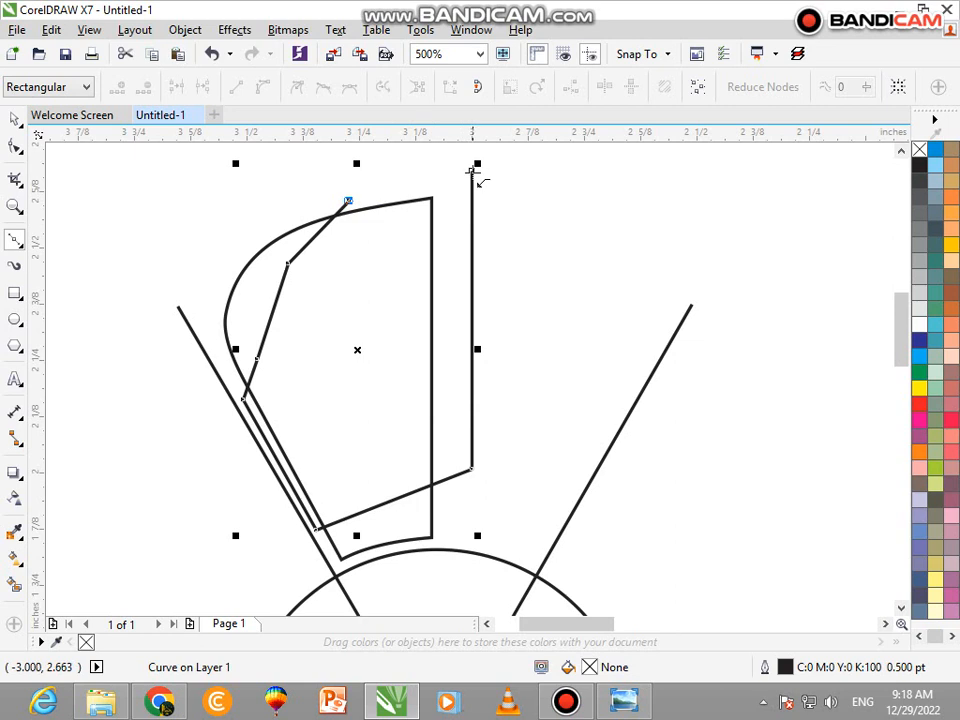
left_click(471, 171)
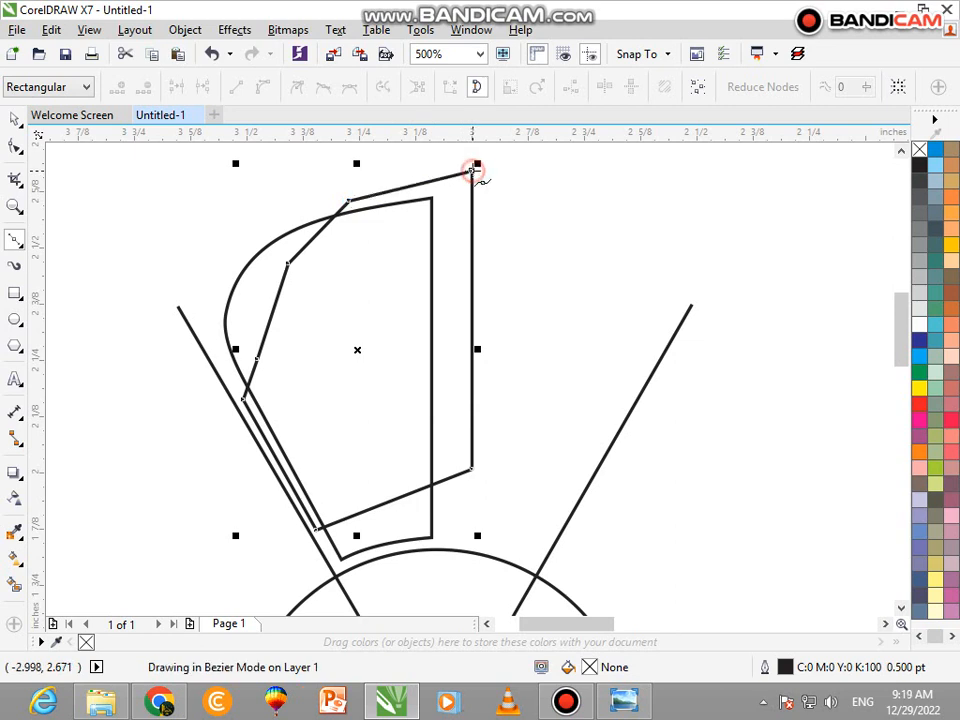
- Convert the steep upper-left edge of the new Bézier outline to a curve and bow it outward toward the segment's rounded side
left_click(15, 124)
key("F4")
key("F10")
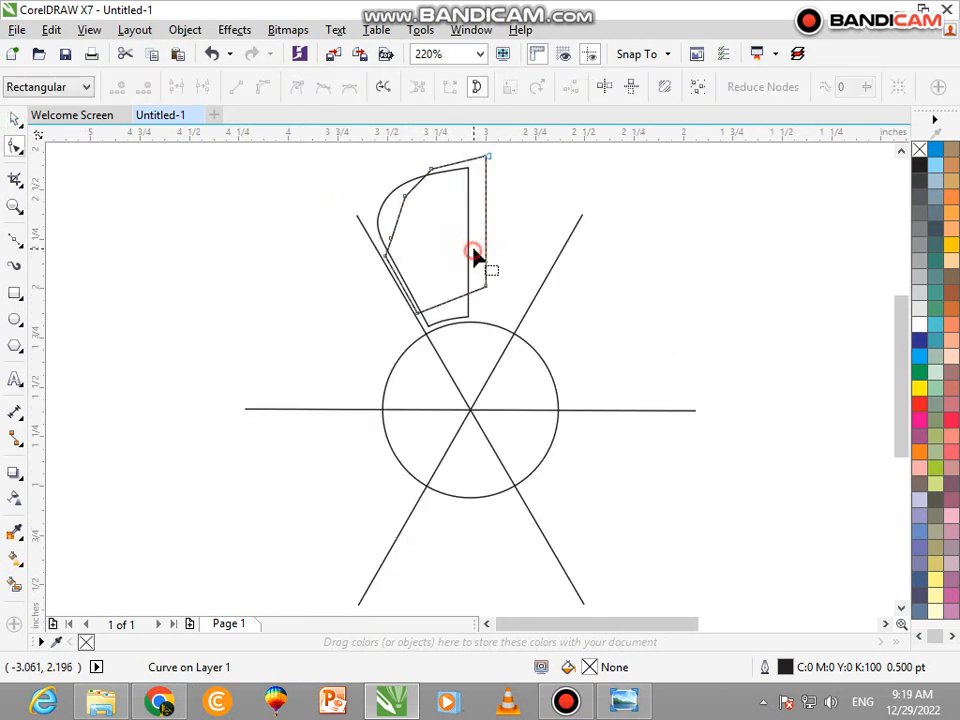
scroll(392, 193, "up", 1)
scroll(360, 208, "up", 1)
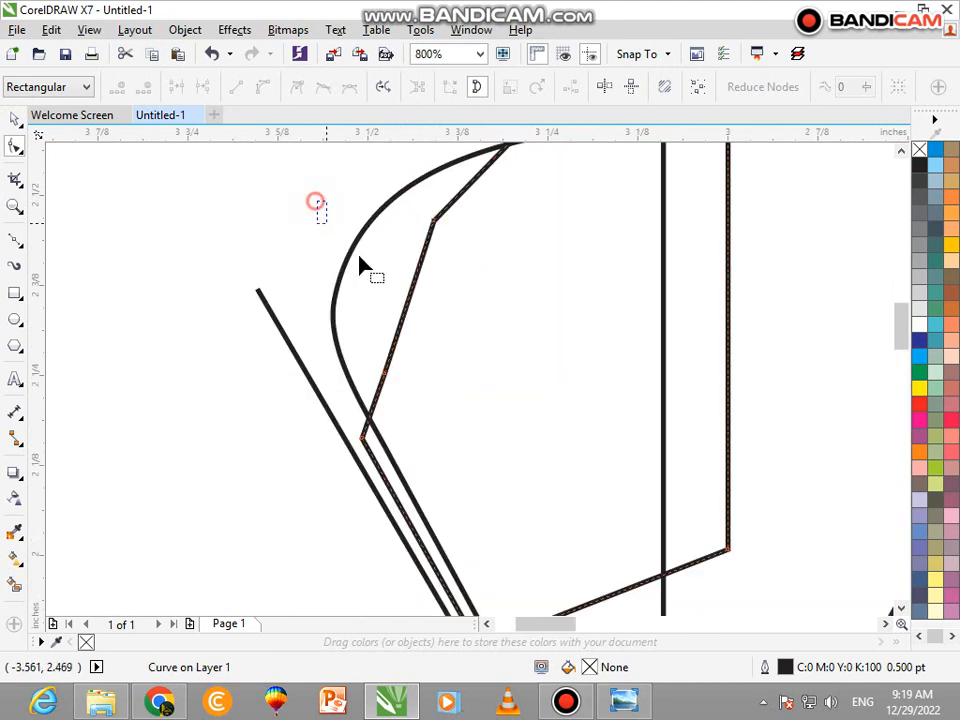
left_click_drag(360, 265, 495, 390)
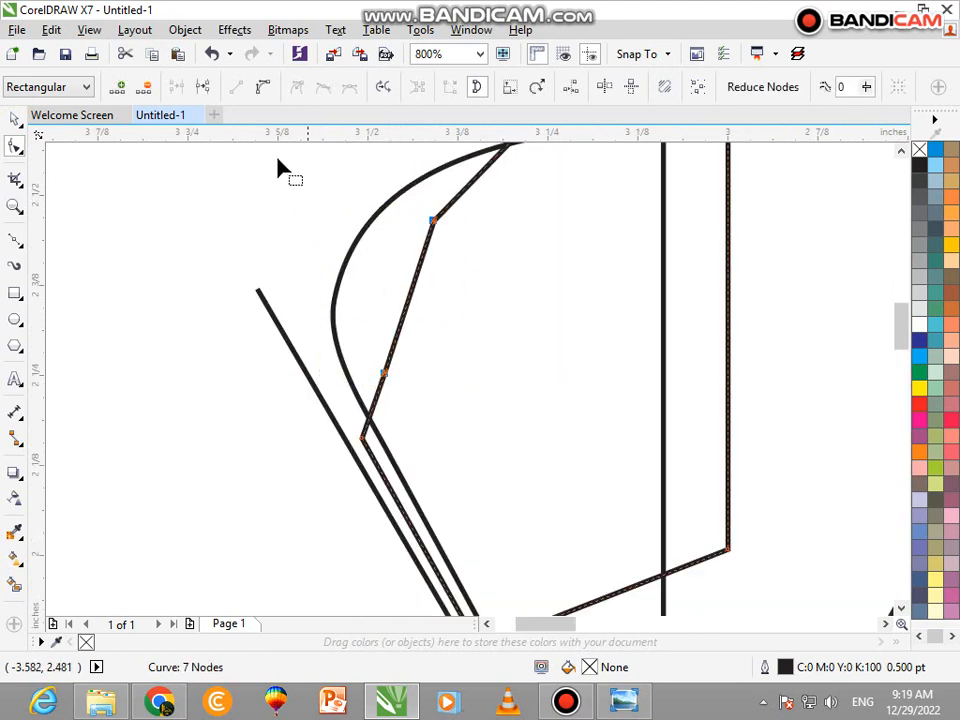
left_click(264, 87)
left_click_drag(404, 316, 368, 300)
- Delete the nodes at the lower and upper ends of the Bézier outline's bowed edge
left_click_drag(366, 366, 403, 399)
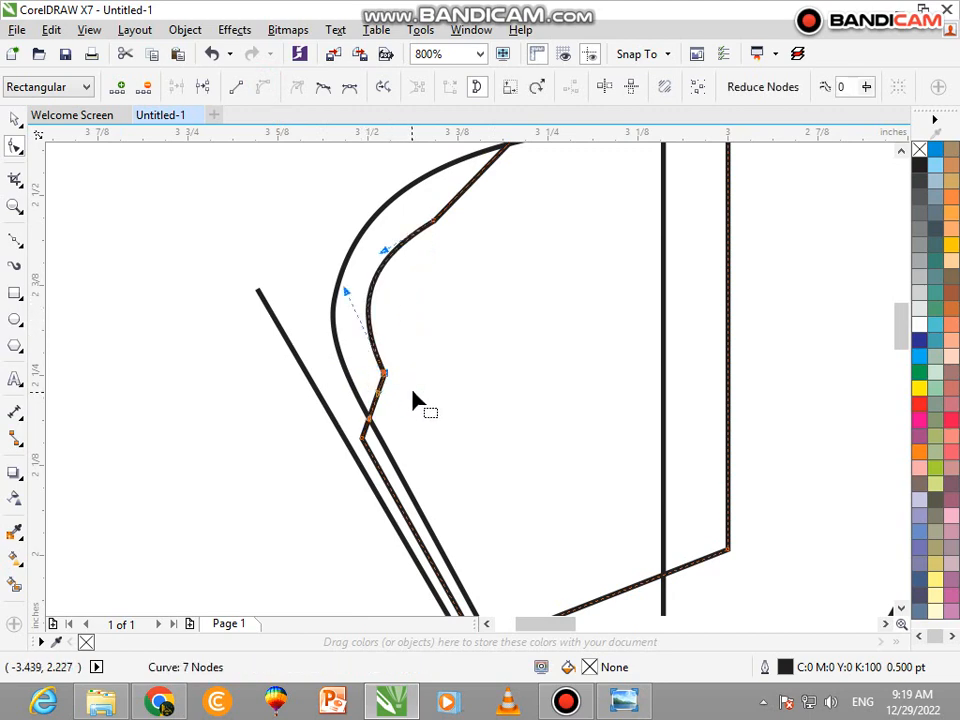
key("Delete")
scroll(404, 263, "down", 1)
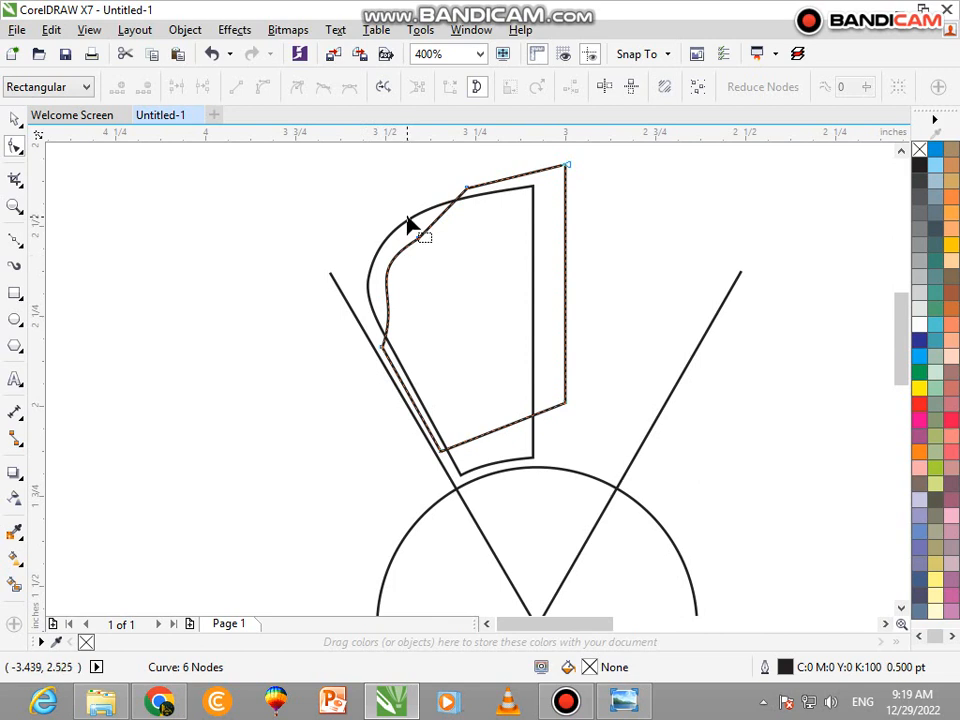
left_click_drag(409, 221, 456, 274)
key("Delete")
left_click_drag(500, 238, 490, 239)
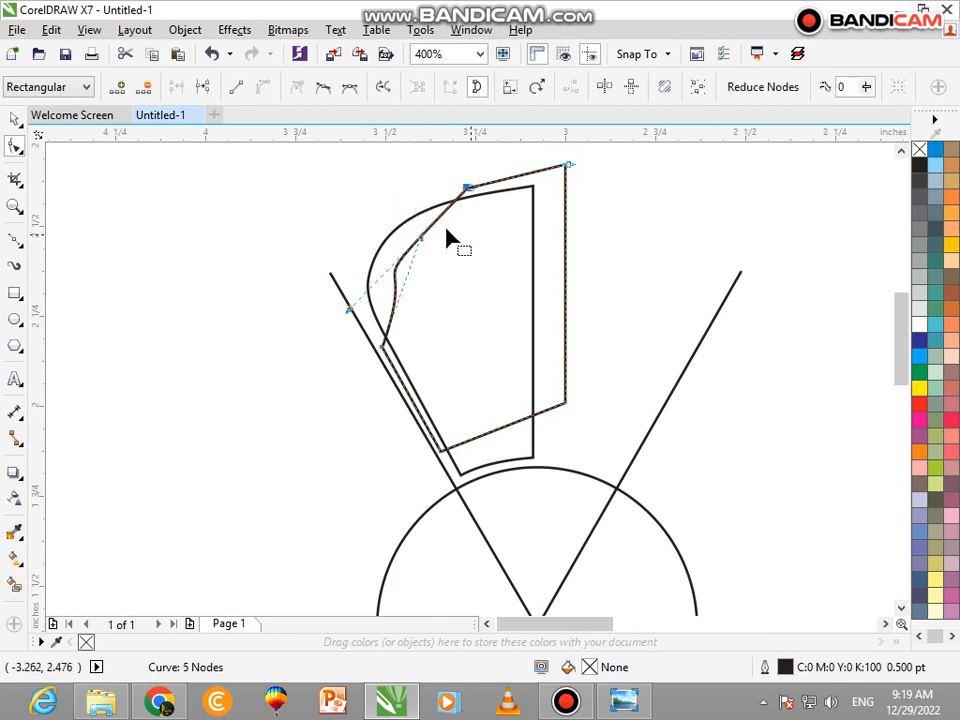
- Reshape the Bézier outline's bowed upper-left edge into an S-curve by repositioning the control handles at both of its ends
scroll(450, 240, "up", 1)
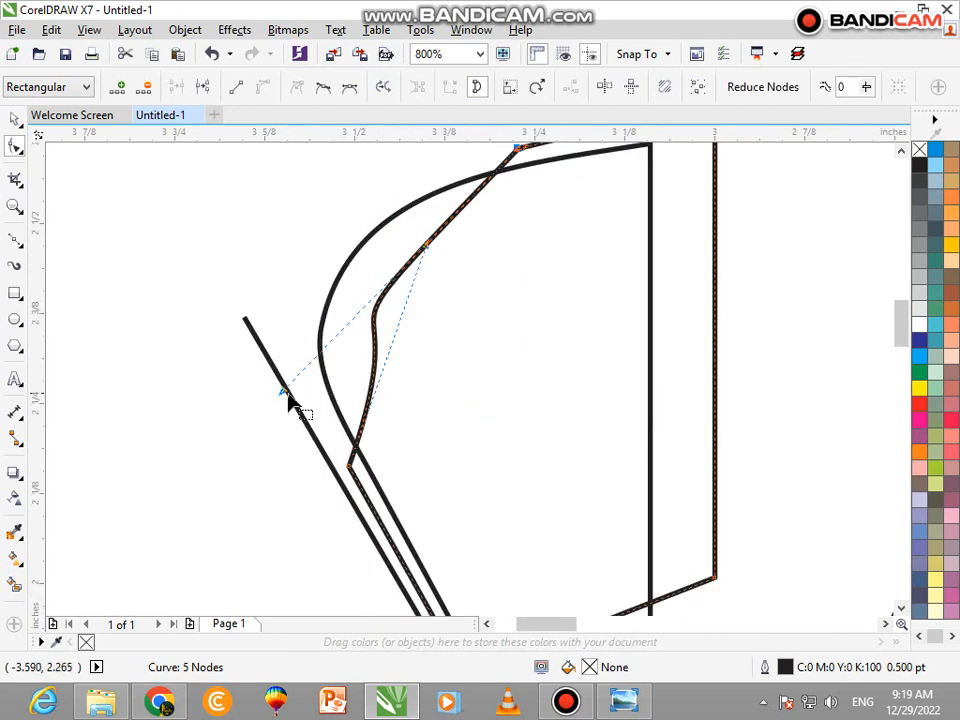
left_click_drag(283, 393, 458, 316)
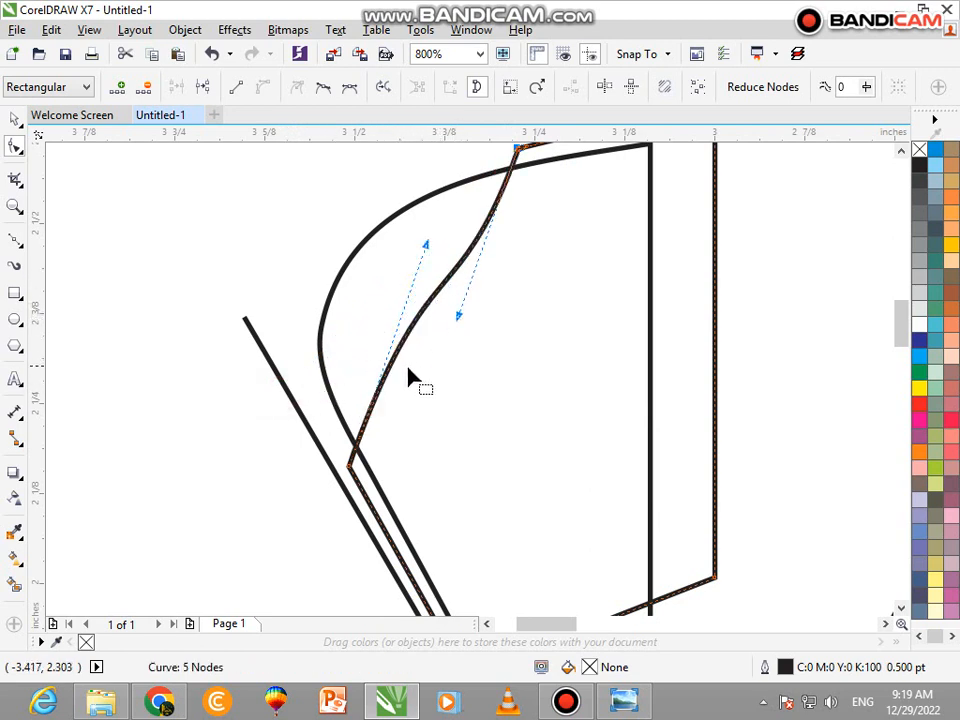
left_click_drag(426, 247, 349, 162)
- Add a node near the lower end of the S-curved edge and steer its upper control handle straight down
left_click(352, 420)
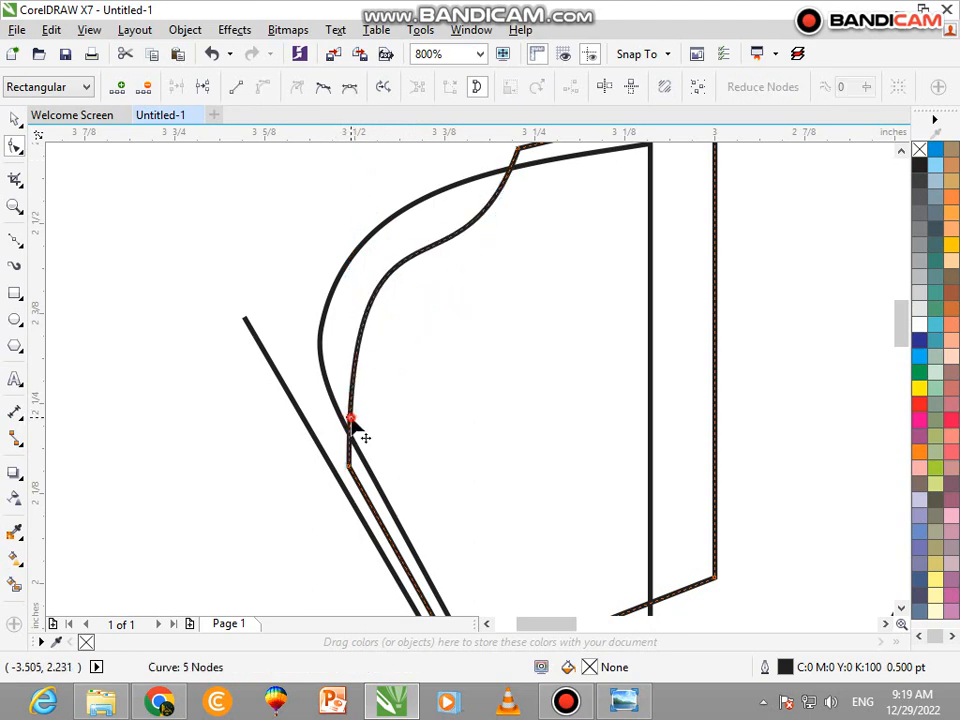
double_click(354, 419)
scroll(333, 430, "up", 2)
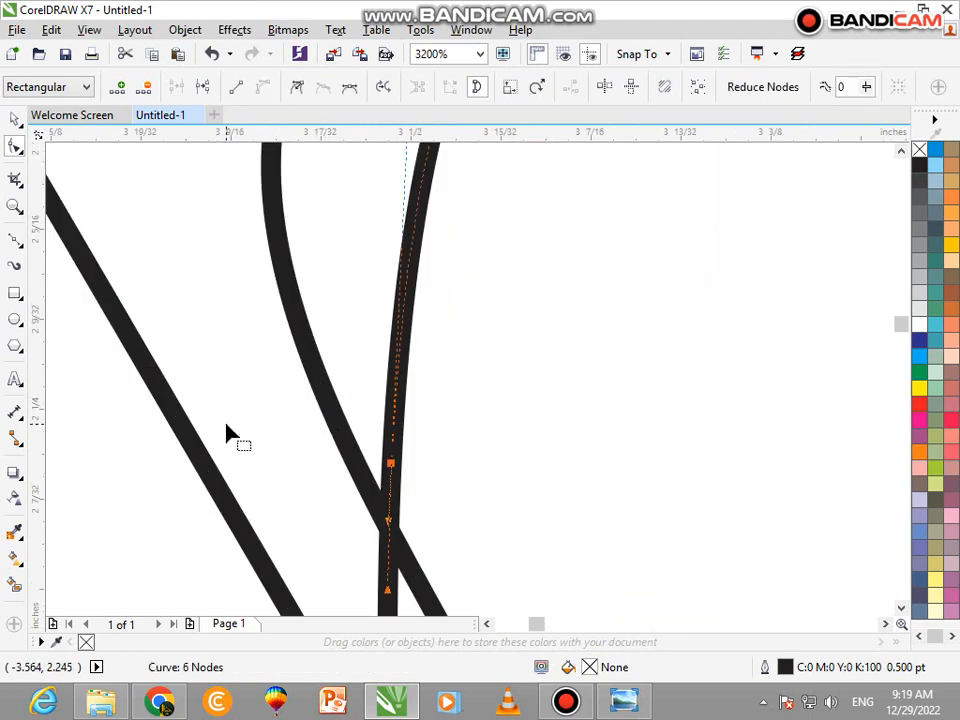
left_click_drag(226, 434, 495, 598)
scroll(452, 461, "down", 2)
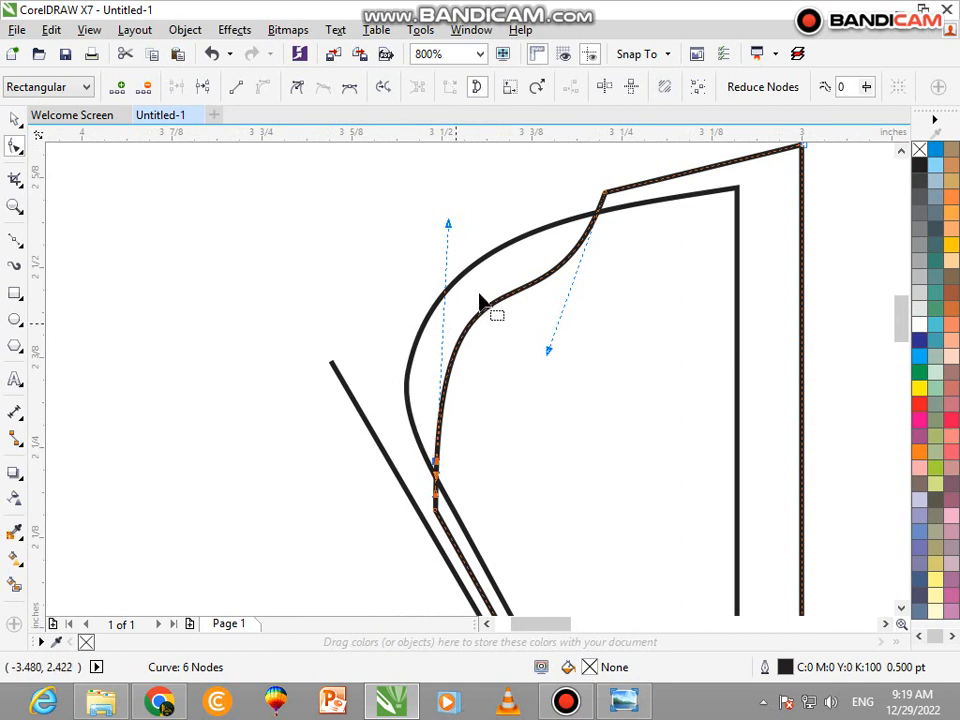
left_click_drag(551, 358, 600, 336)
scroll(506, 350, "down", 1)
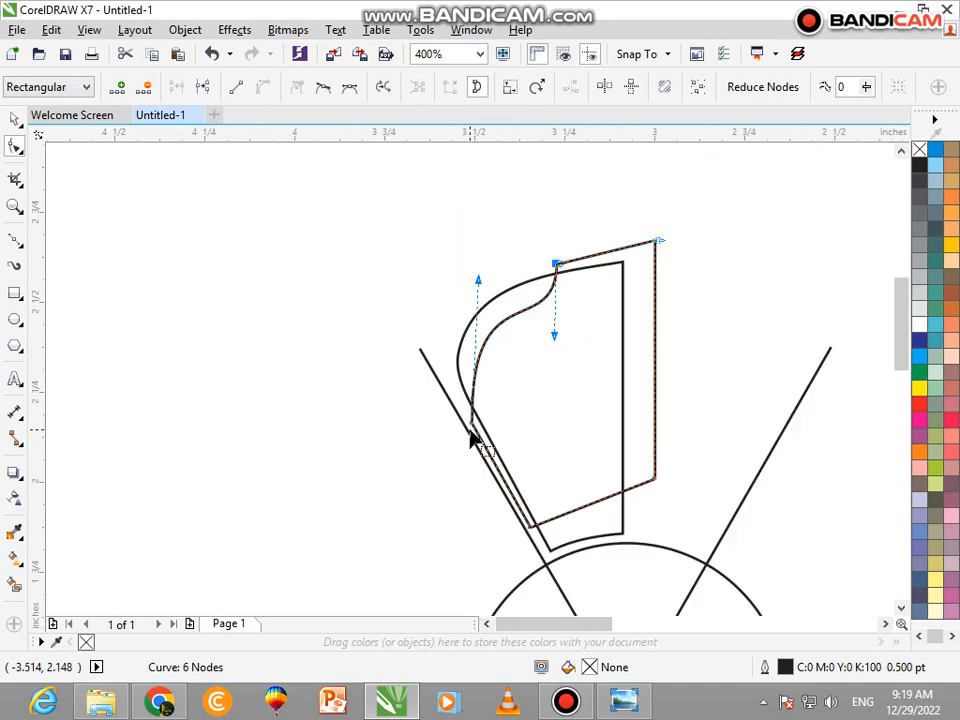
- Add another node to the curved edge just above the Bézier outline's left corner
scroll(472, 440, "up", 1)
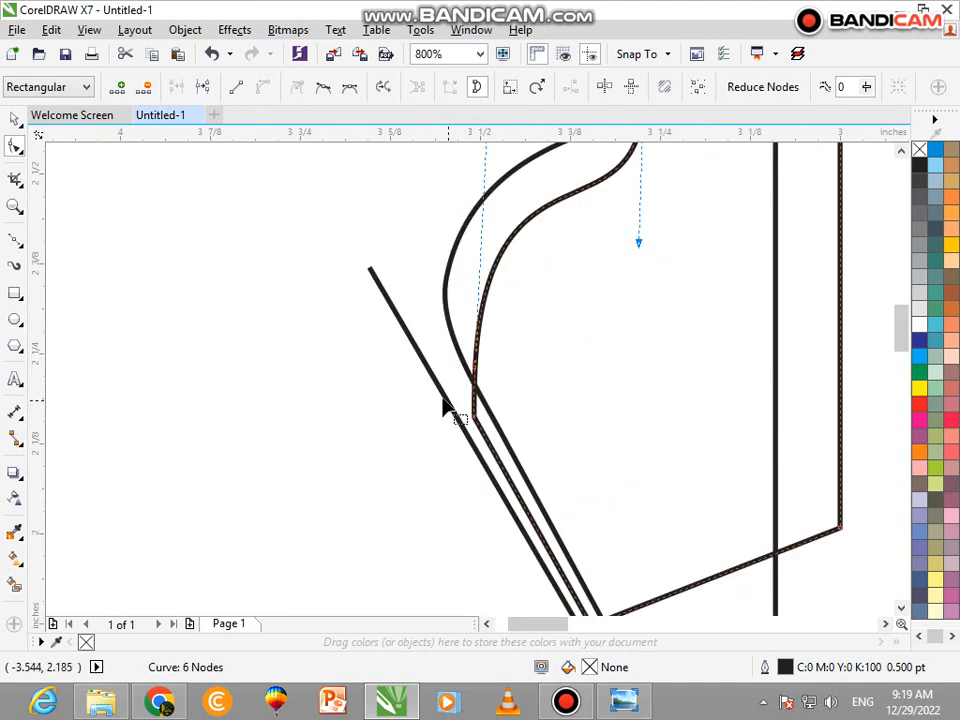
left_click_drag(444, 393, 516, 458)
mouse_move(480, 395)
left_mouse_down()
mouse_move(487, 400)
mouse_move(484, 375)
mouse_move(540, 403)
mouse_move(478, 376)
left_mouse_up()
right_click(474, 372)
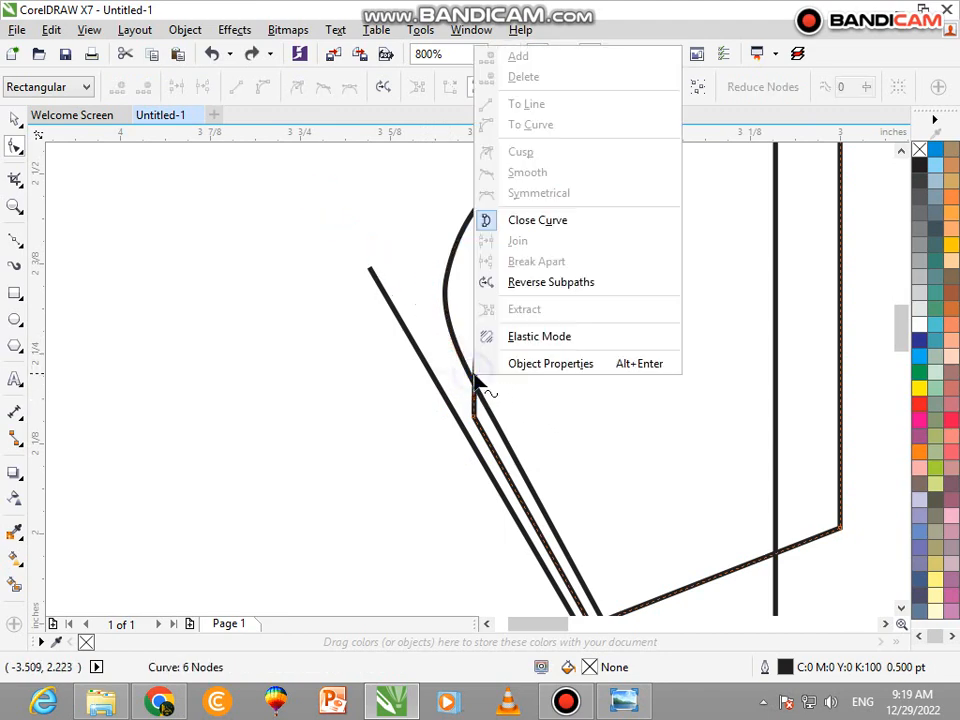
left_click(533, 228)
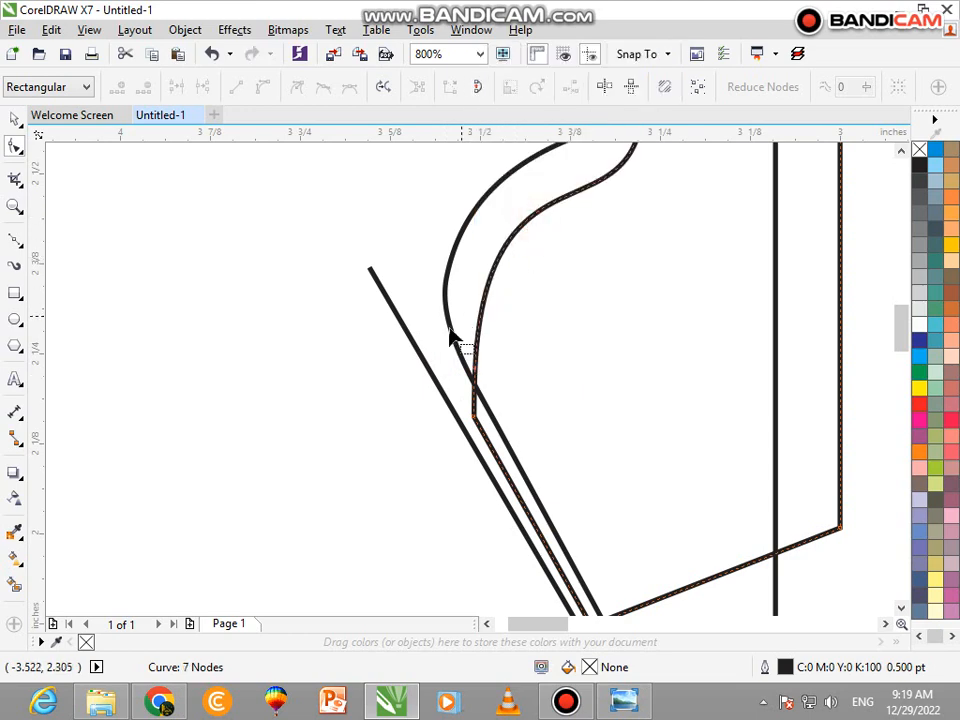
- Shift the node above the left corner slightly inward and bulge the curve above it a little outward
left_click_drag(440, 336, 494, 357)
key("ctrl+z")
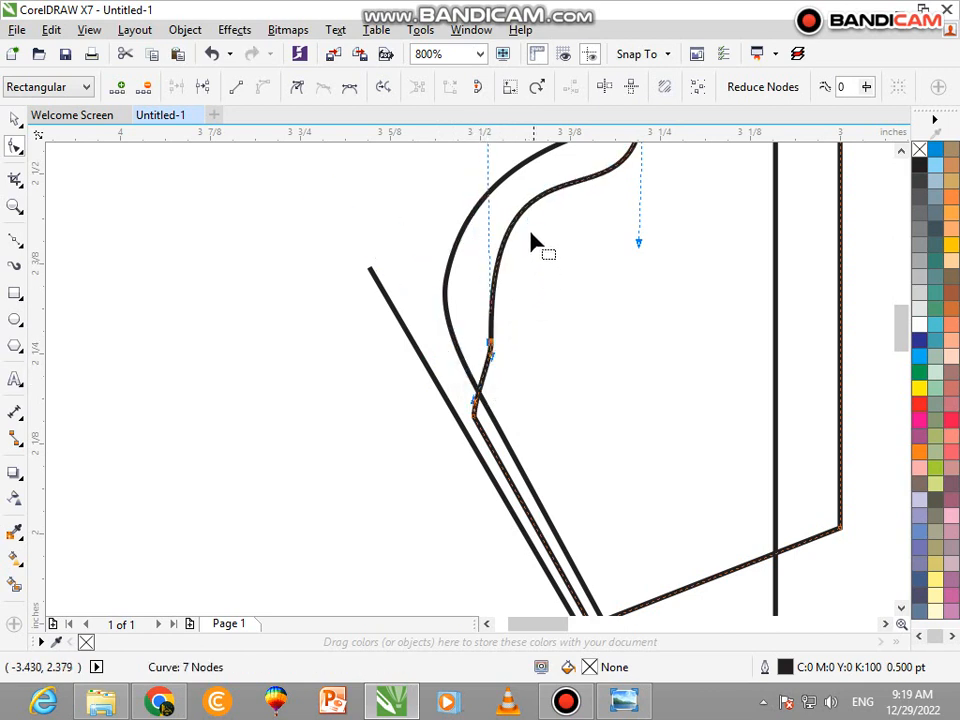
scroll(521, 225, "up", 2)
left_click_drag(518, 220, 491, 246)
scroll(491, 248, "down", 4)
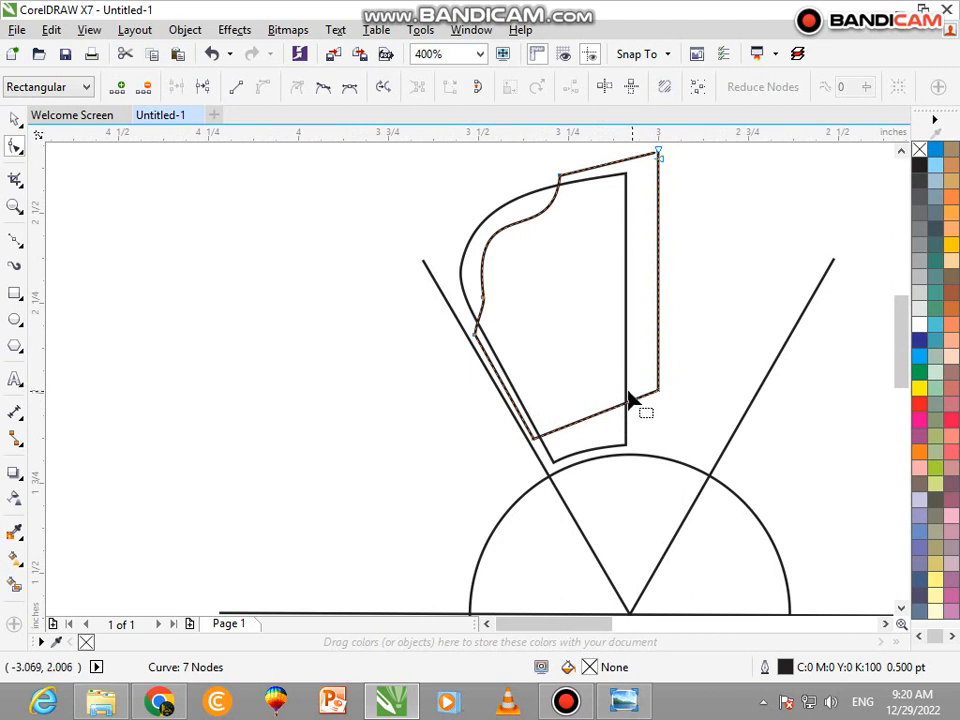
- Convert the slanted lower edge of the Bézier outline to a curve and bow it upward
left_click_drag(674, 366, 510, 471)
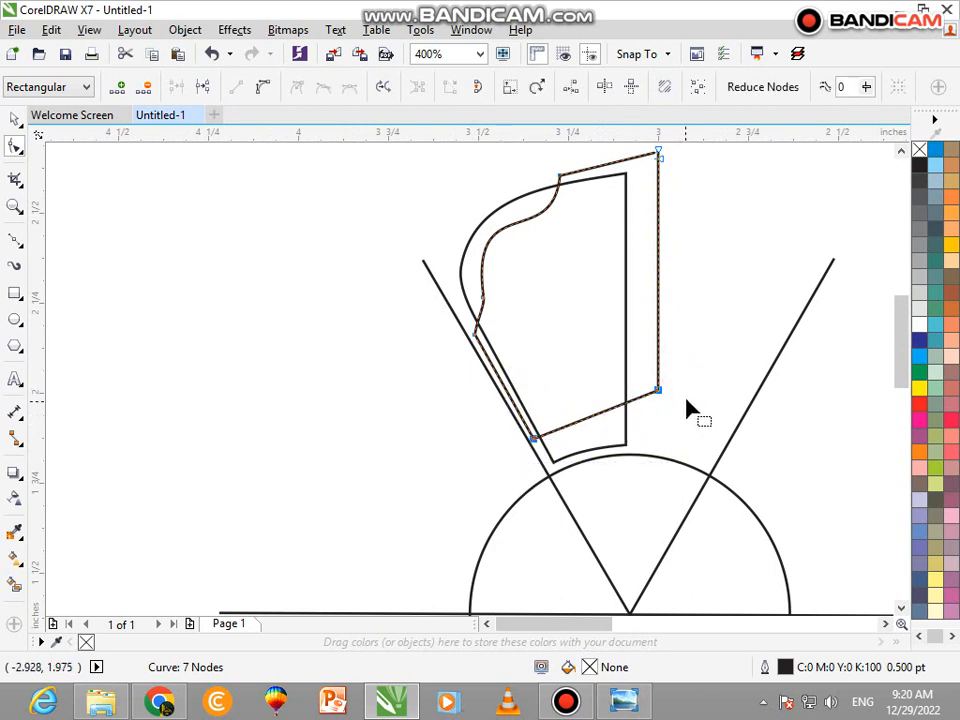
left_click(263, 86)
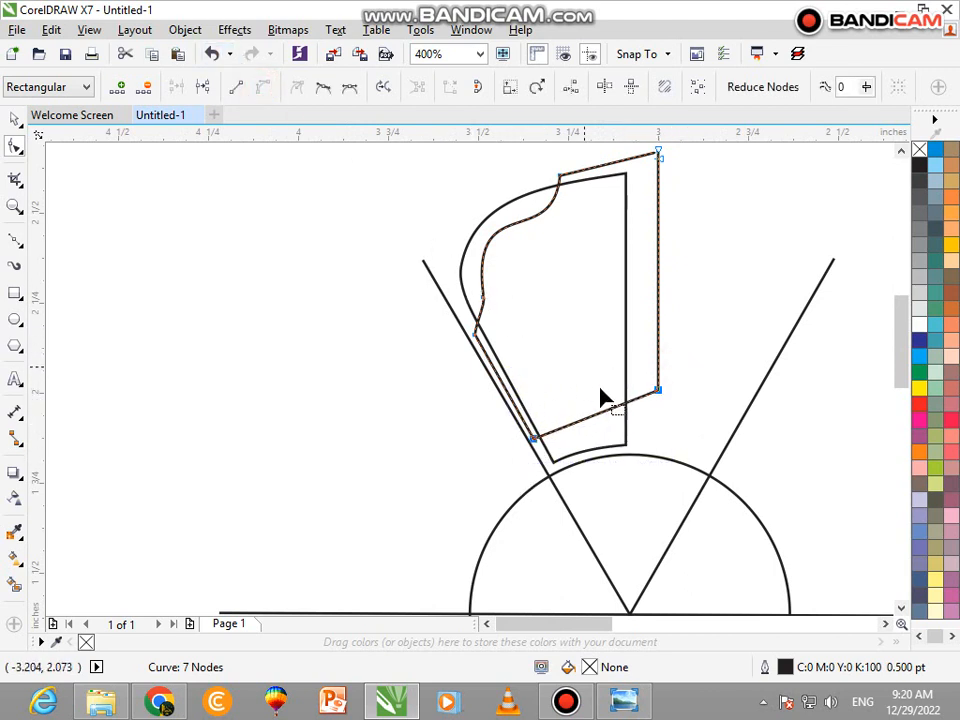
left_click(612, 413)
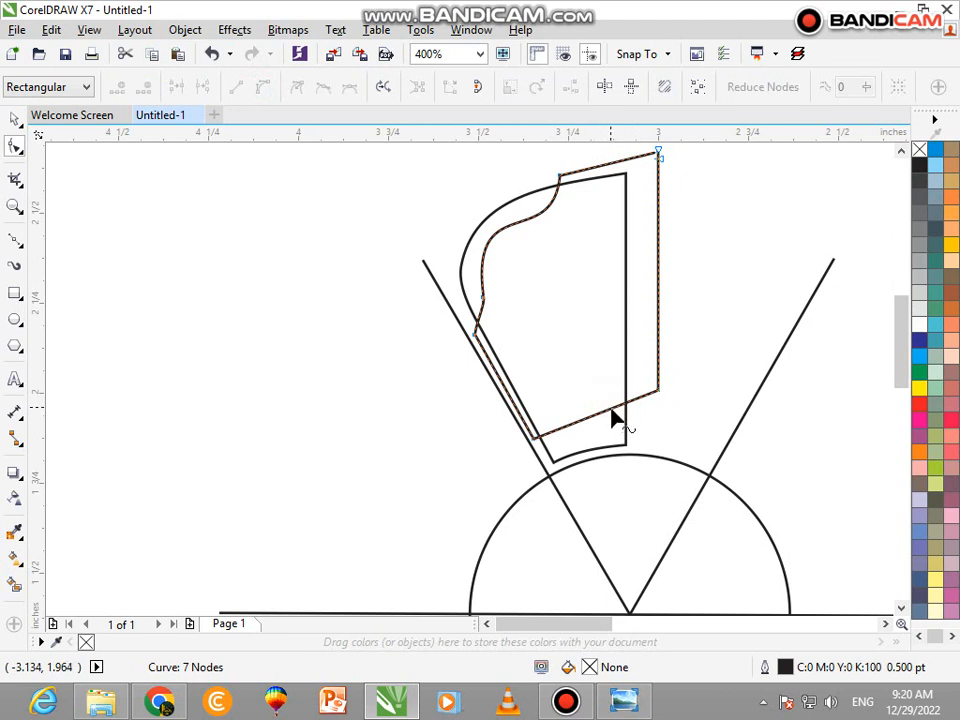
left_click_drag(611, 411, 619, 398)
- Adjust both control handles of the lower edge so it forms a gentle S-curve that levels out toward the vertical side
left_click_drag(463, 393, 574, 469)
scroll(574, 427, "up", 1)
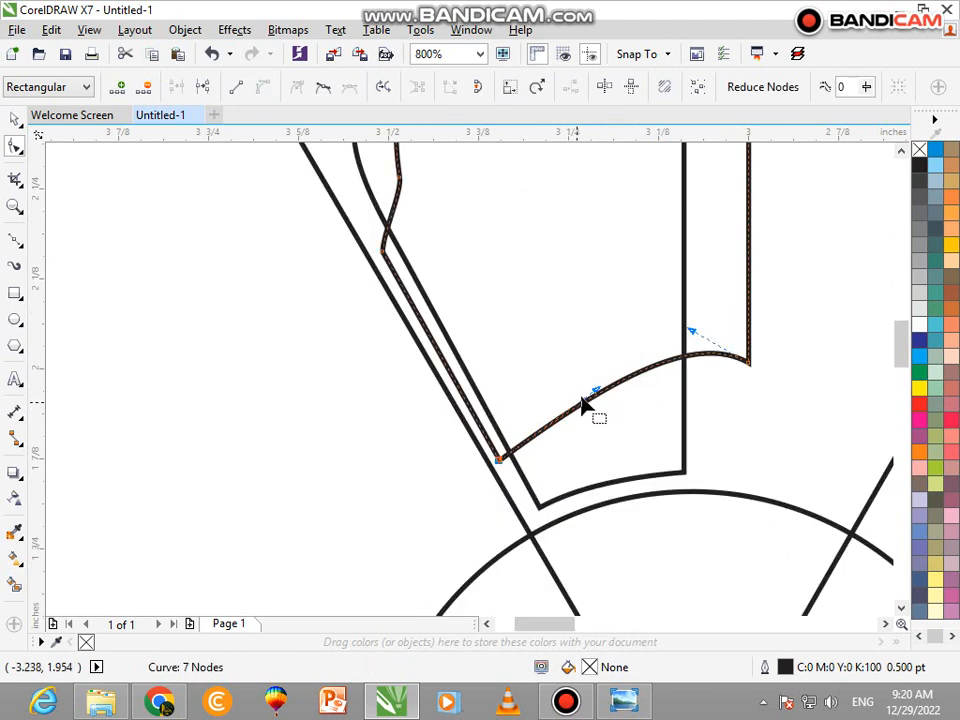
left_click_drag(596, 397, 613, 420)
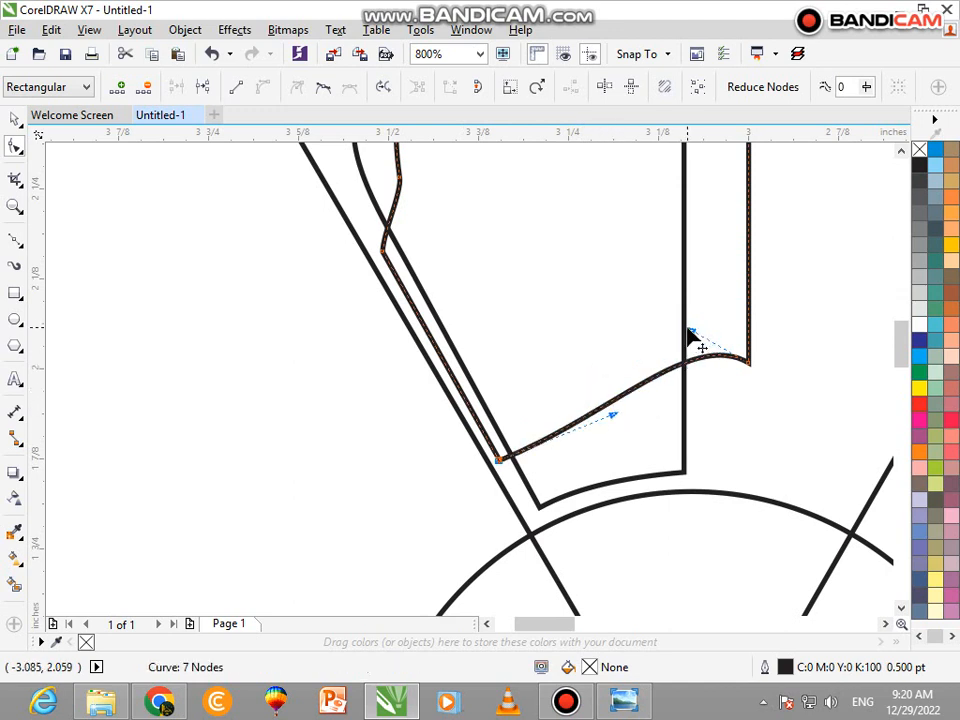
left_click_drag(689, 330, 602, 354)
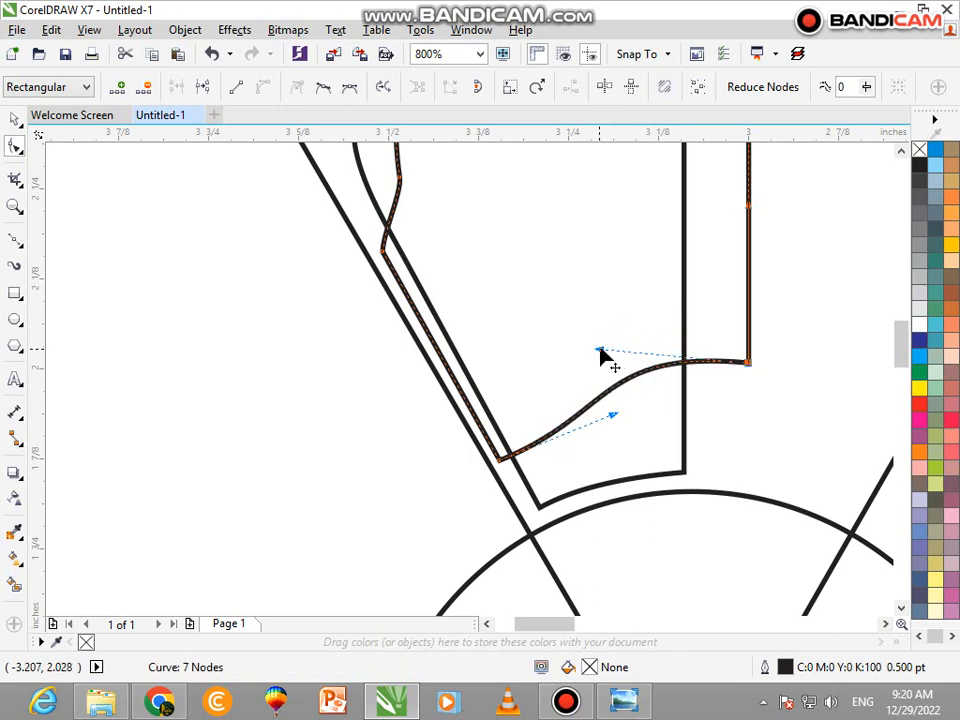
scroll(604, 358, "down", 1)
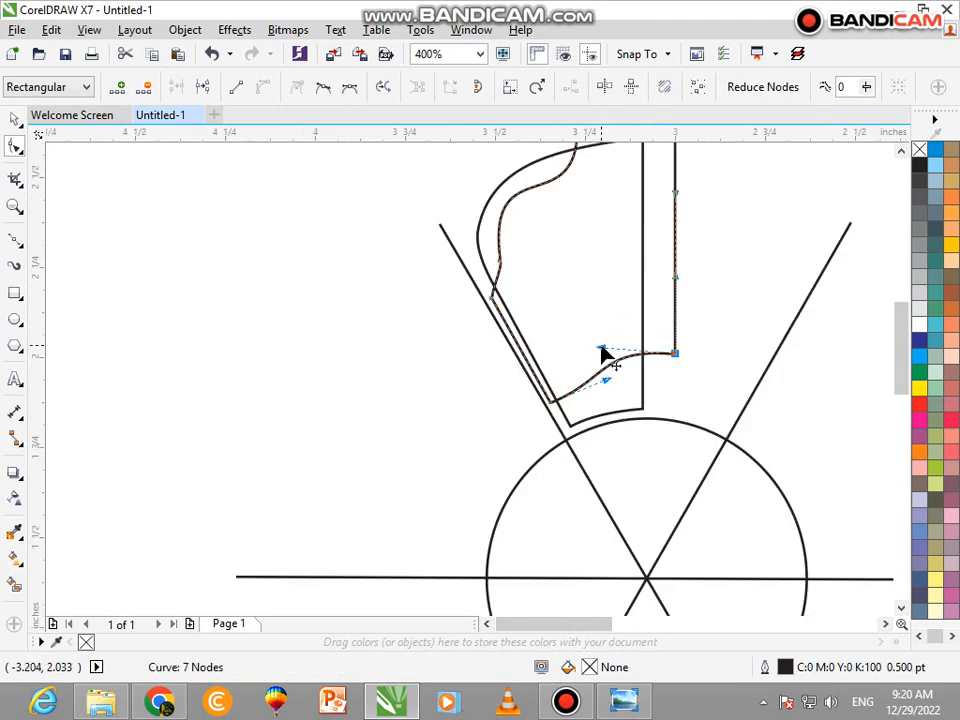
- Smart-fill the area where the segment and the Bézier outline overlap, and recolor it to 10% black
left_click(14, 584)
left_click(615, 262)
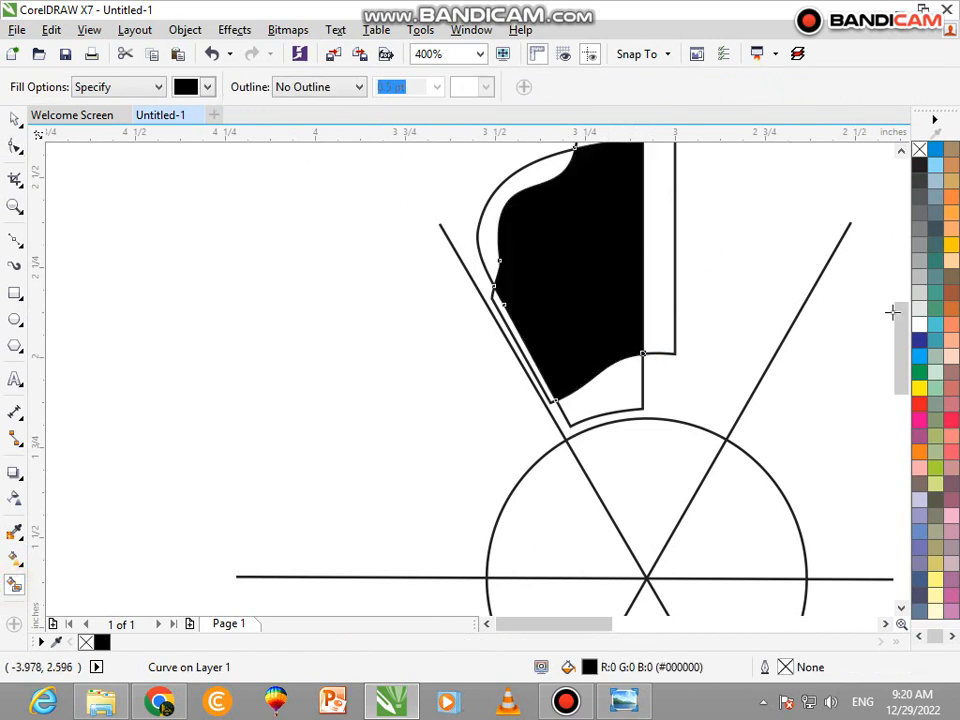
key("space")
left_click(15, 120)
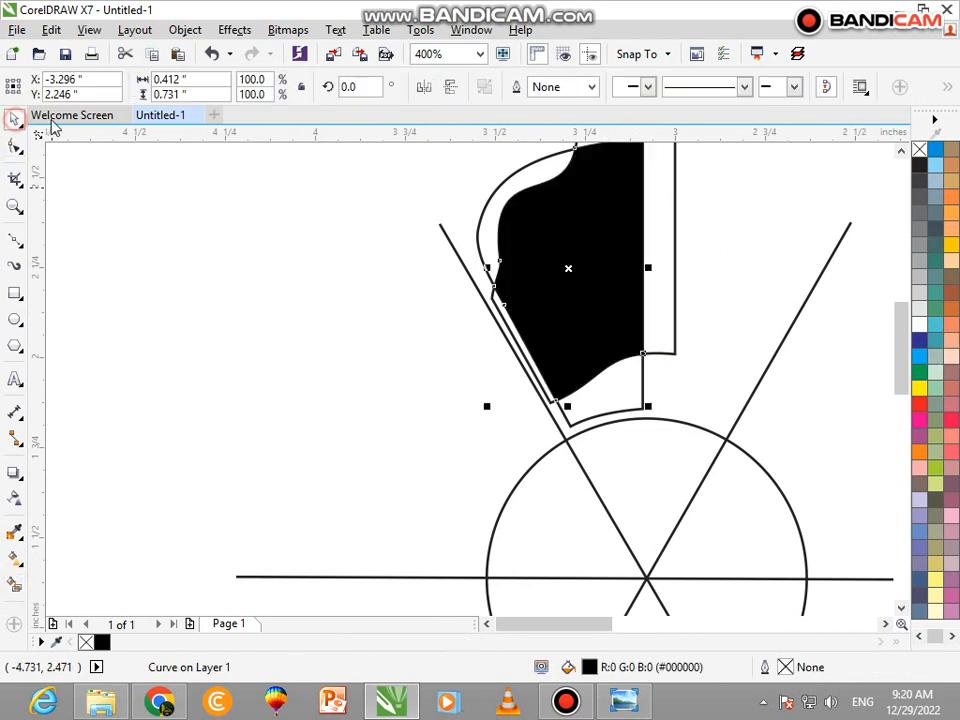
left_click(919, 311)
- Delete the Bézier outline that overlaps the segment
left_click(726, 298)
left_click(673, 322)
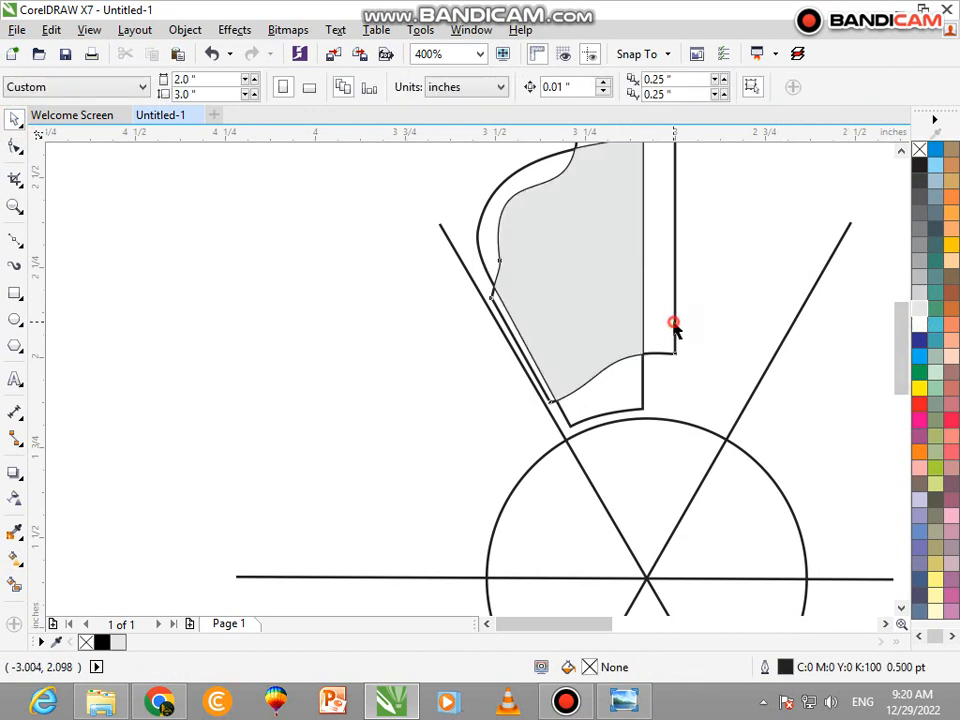
key("Delete")
left_click(613, 298)
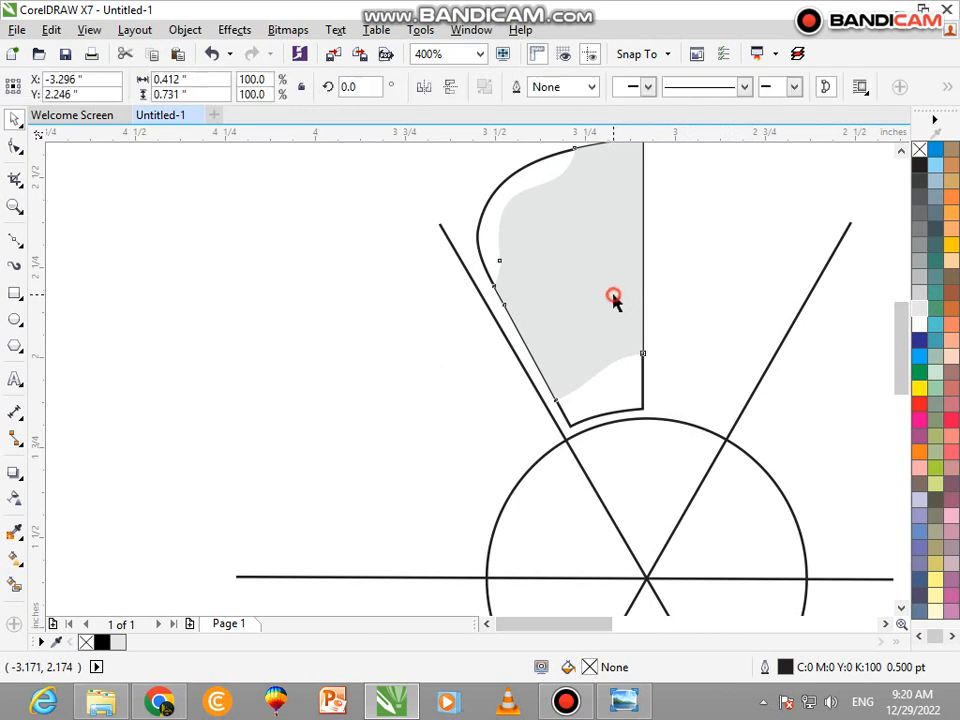
left_click_drag(597, 285, 310, 300)
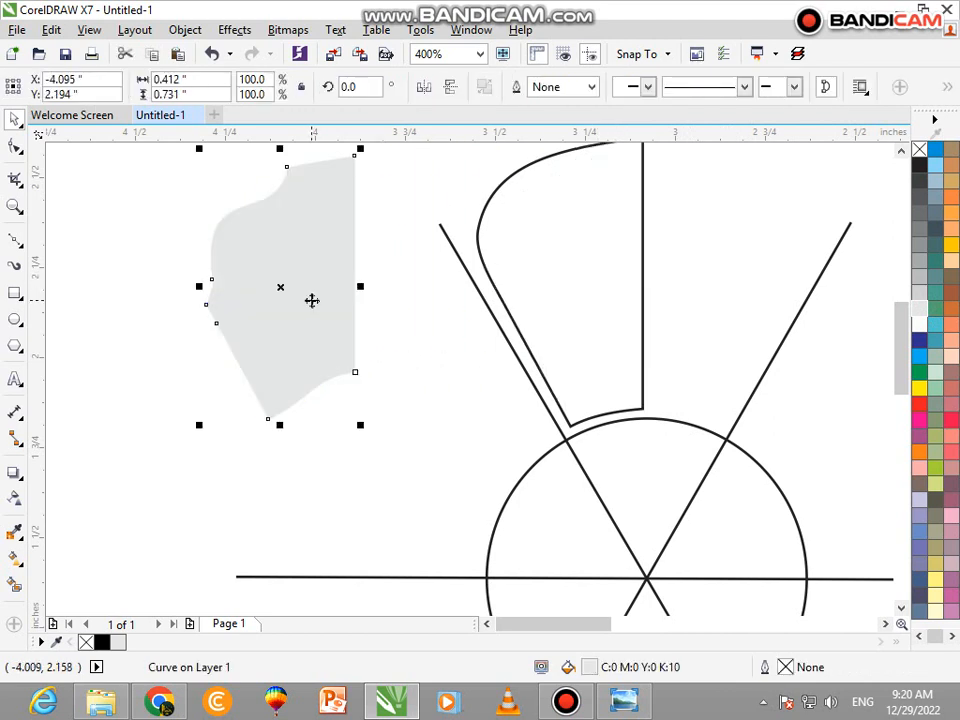
key("ctrl+z")
- Place a horizontally mirrored copy of the segment and its grey shape against the segment's vertical right edge
left_click_drag(398, 512, 715, 145)
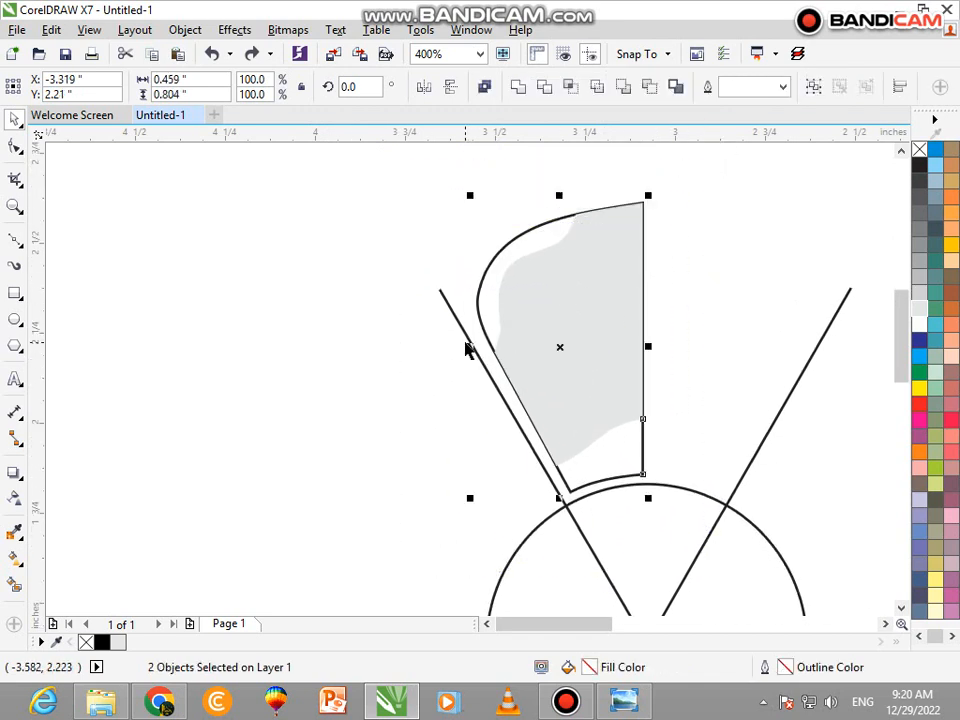
left_click_drag(473, 346, 656, 354)
right_click(658, 360)
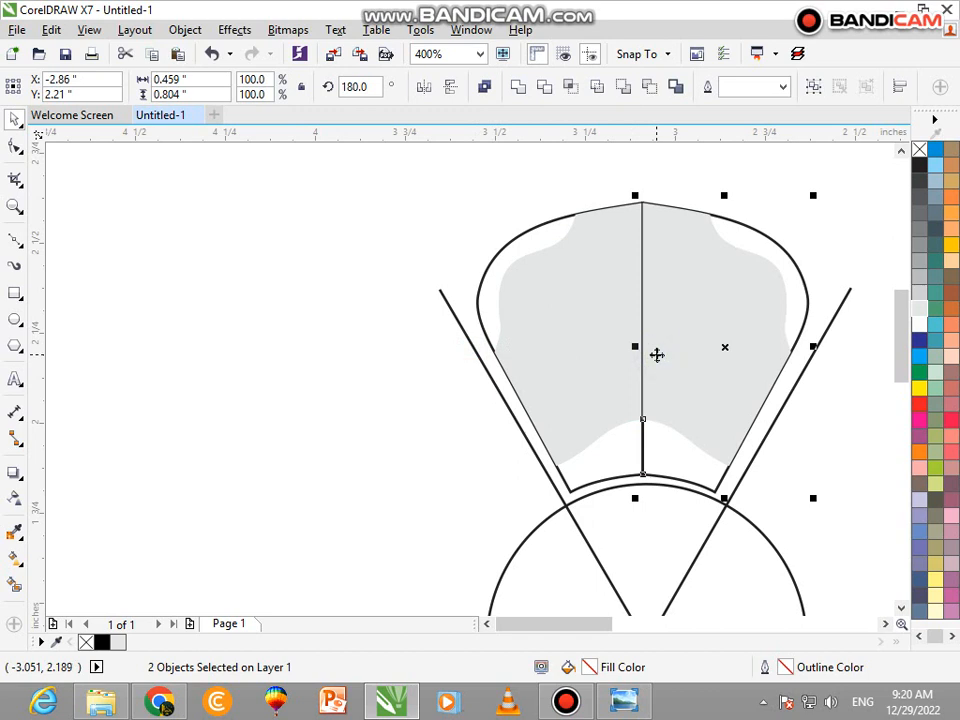
- Weld the two mirrored segment outlines into one closed shape
left_click(530, 239)
left_click(767, 241, "shift")
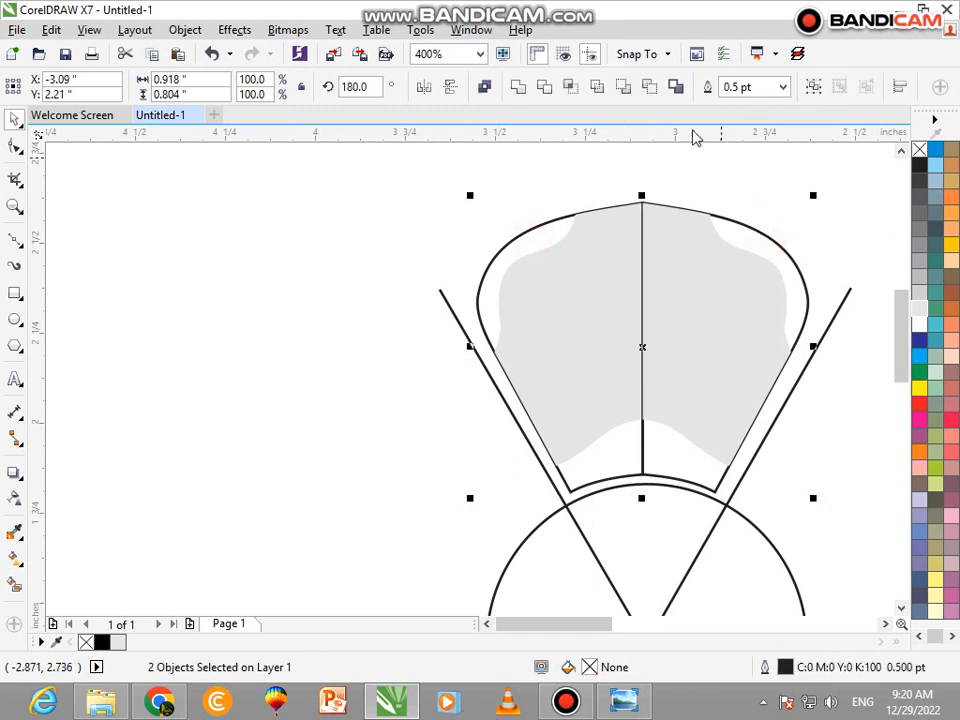
left_click(519, 88)
left_click(595, 182)
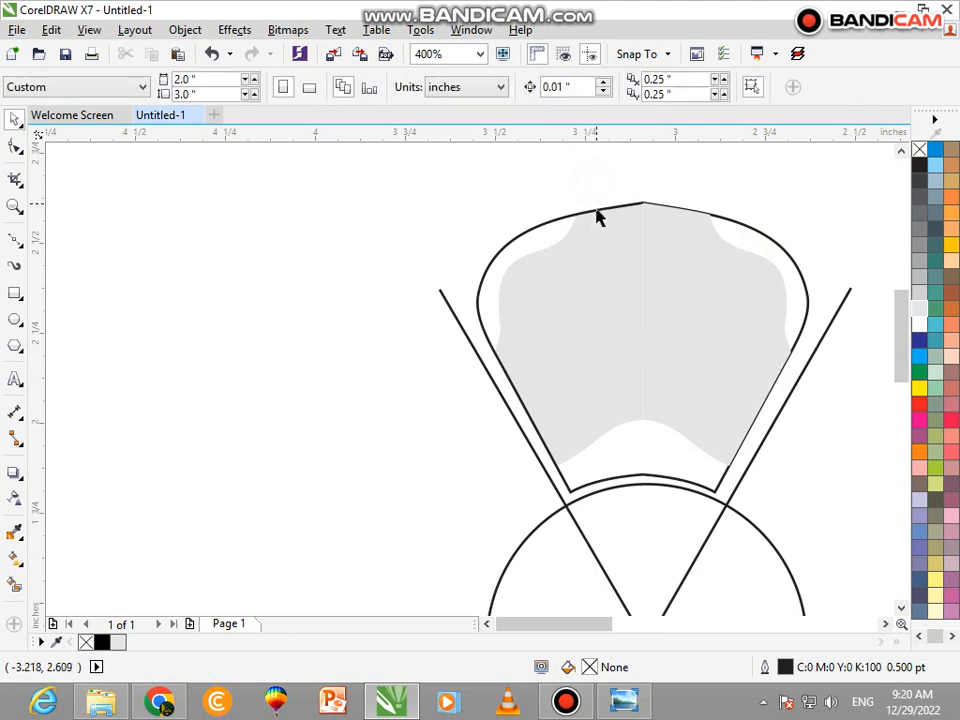
left_click_drag(588, 245, 537, 237)
key("ctrl+z")
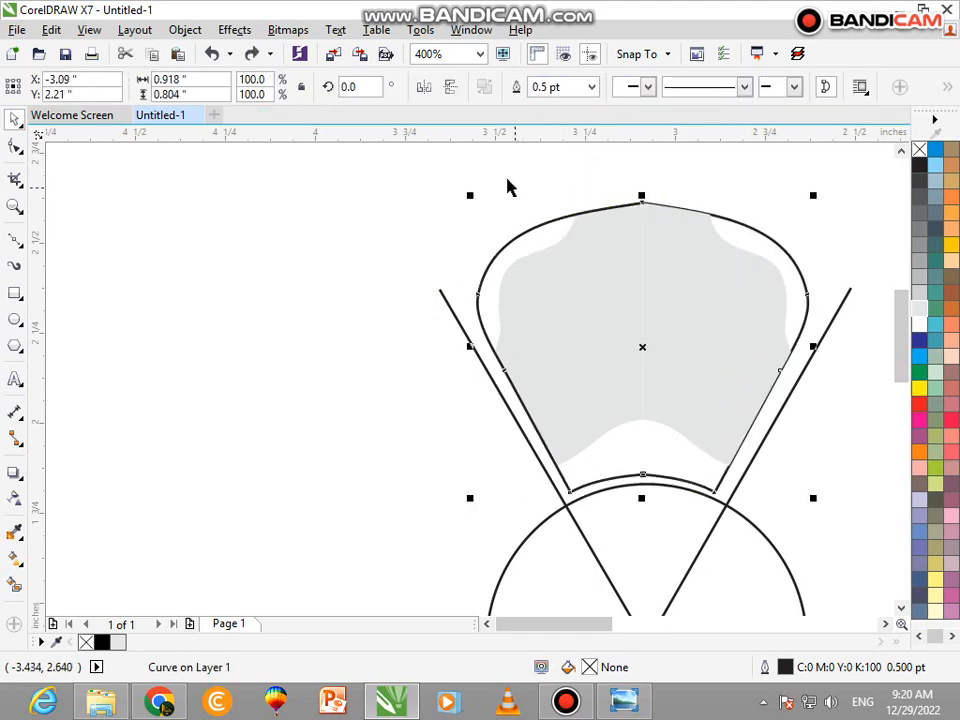
- Move both grey halves clear to the left of the welded outline and delete the outline's top center node
left_click_drag(478, 170, 801, 476)
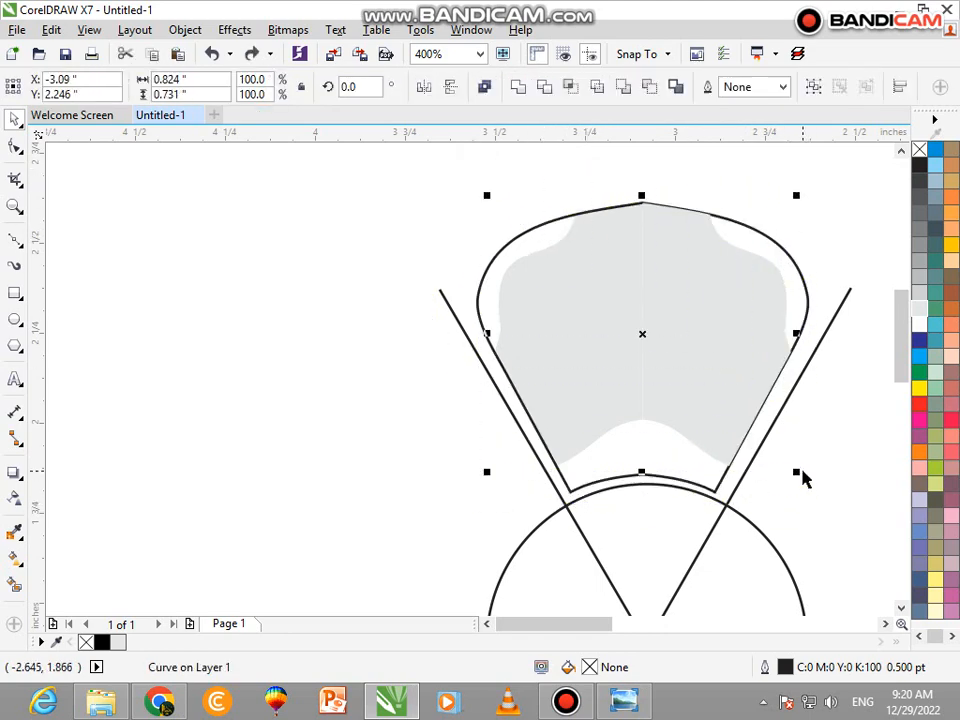
left_click_drag(664, 364, 282, 361)
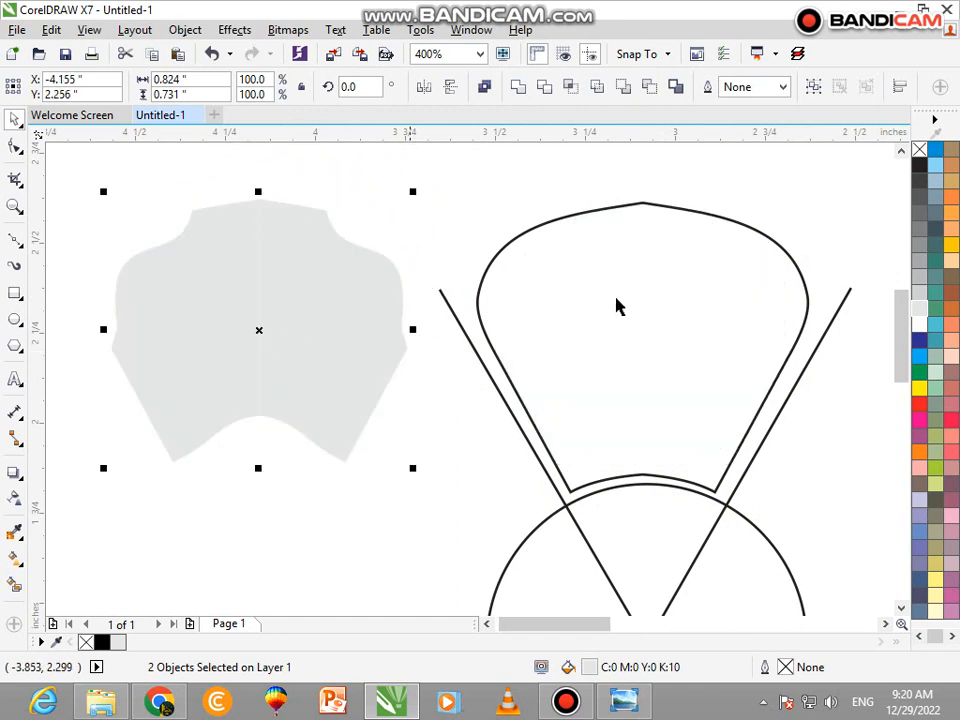
double_click(682, 309)
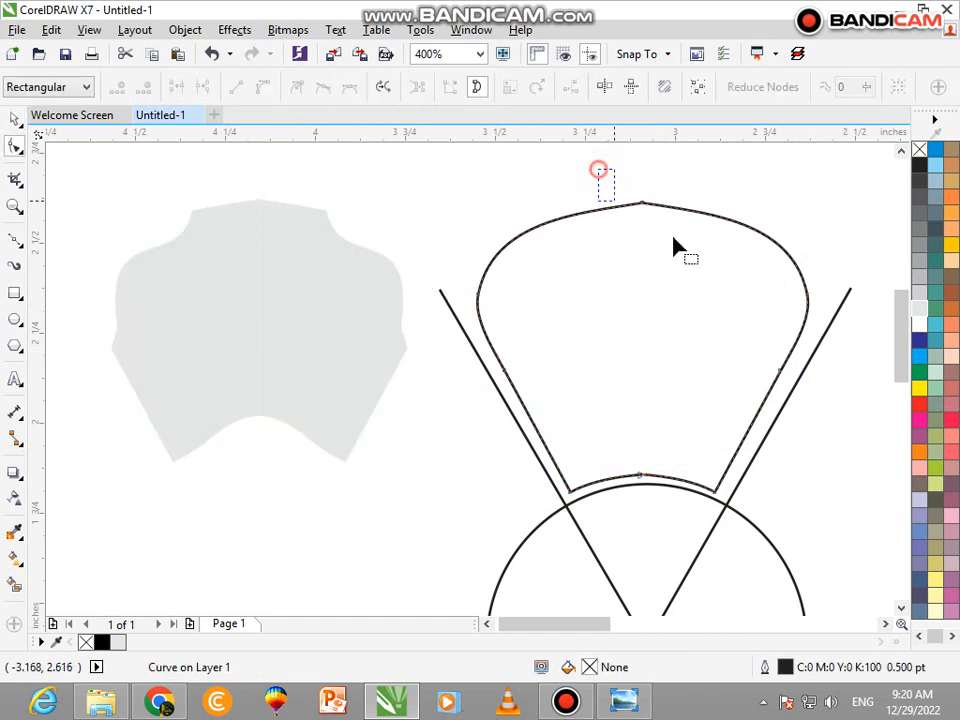
left_click_drag(673, 246, 696, 261)
key("Delete")
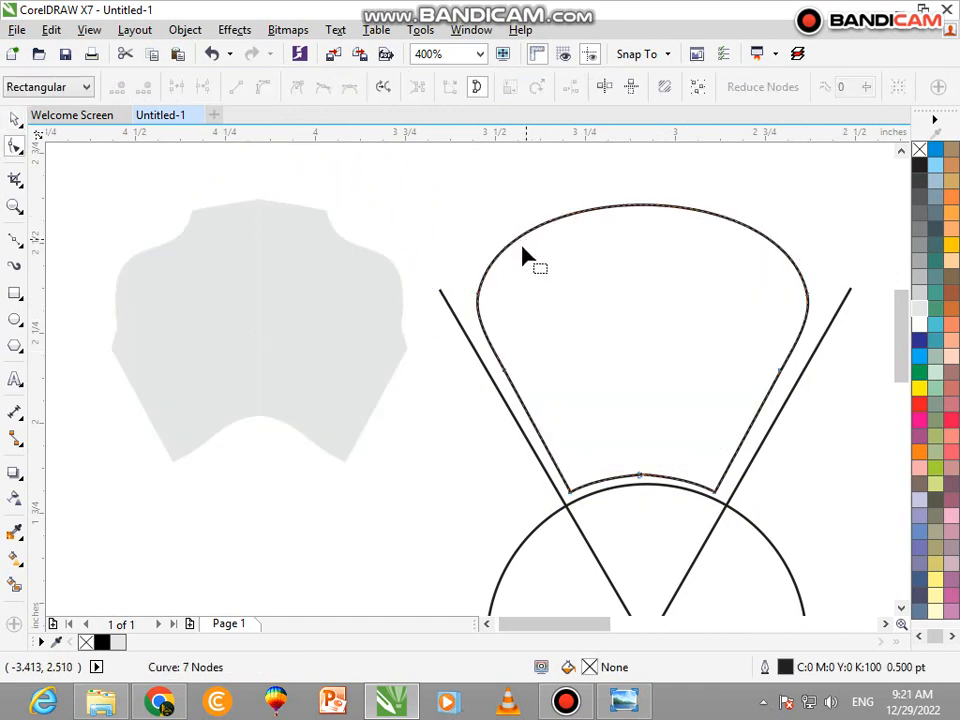
- Weld the two grey halves into a single shape
left_click(14, 118)
left_click(240, 292)
left_click(347, 306)
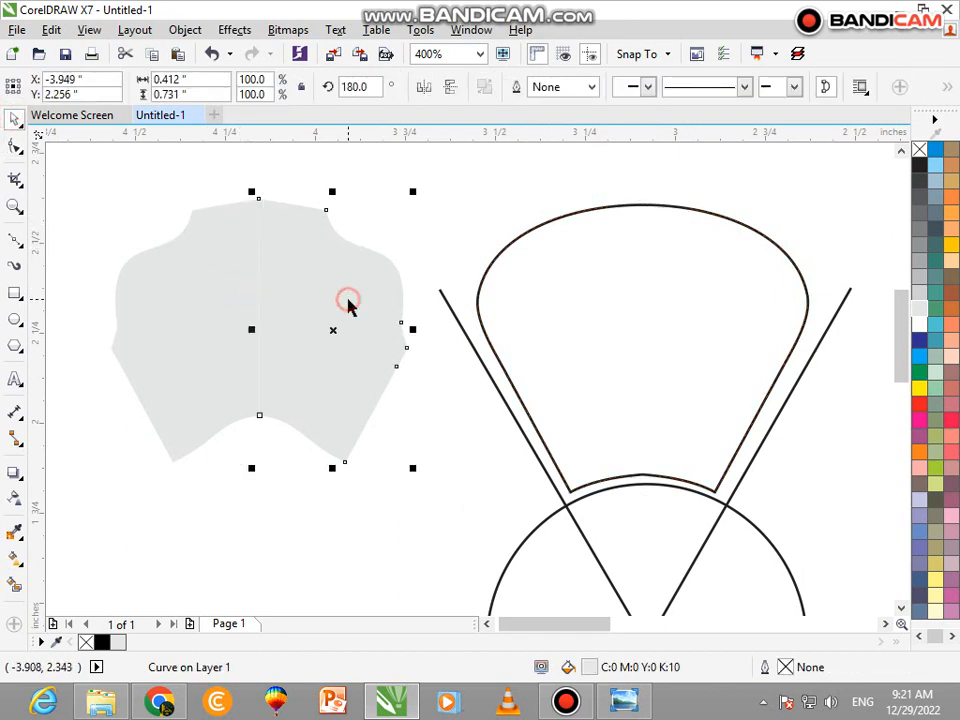
left_click(197, 281, "shift")
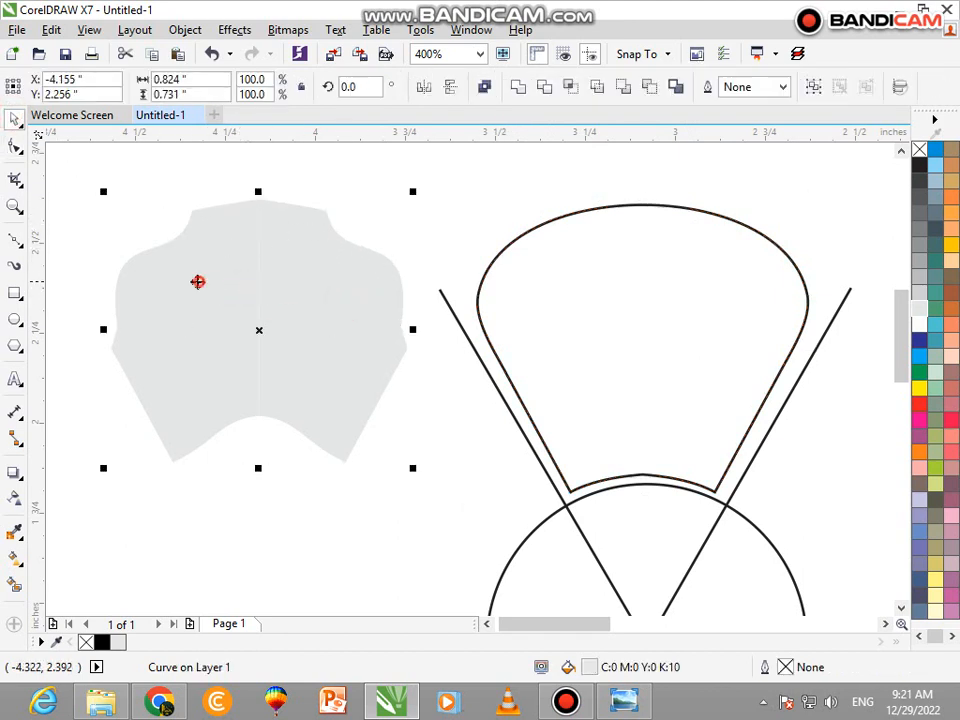
left_click(519, 88)
- Align the welded grey shape to the segment outline, centered horizontally and flush with its top edge
left_click(452, 191)
left_click(364, 281)
left_click(609, 354, "shift")
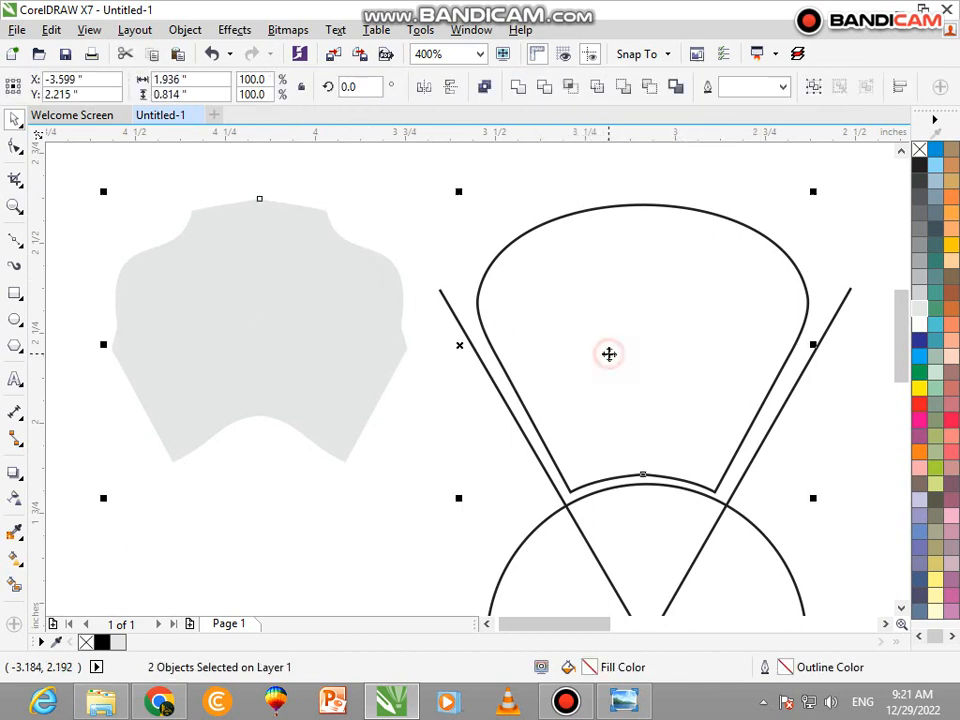
key("c")
key("e")
key("t")
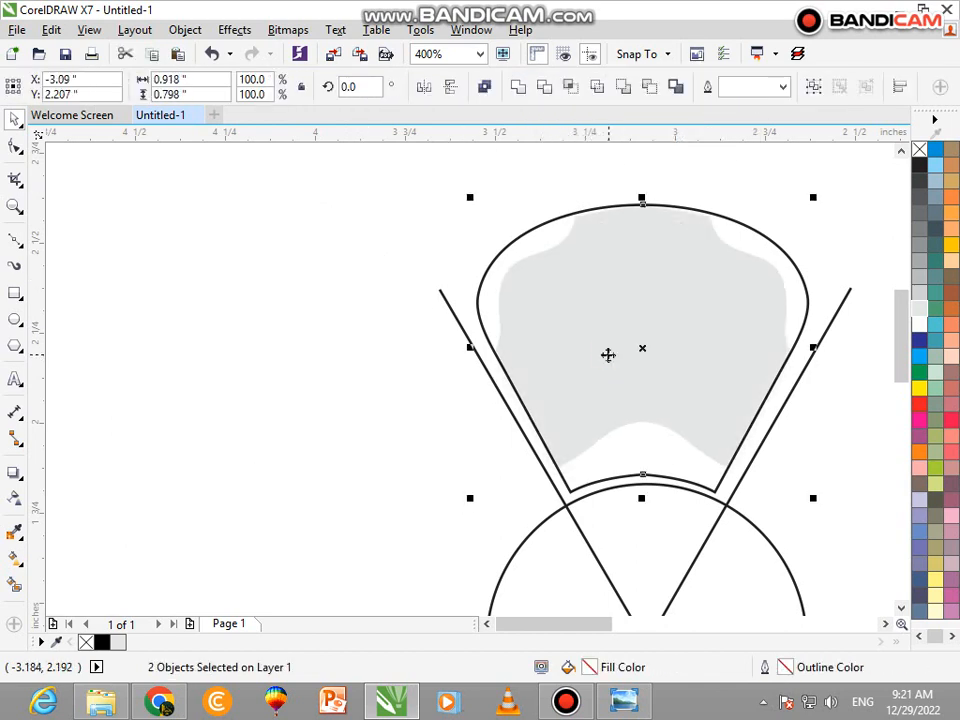
left_click(368, 385)
scroll(416, 297, "down", 1)
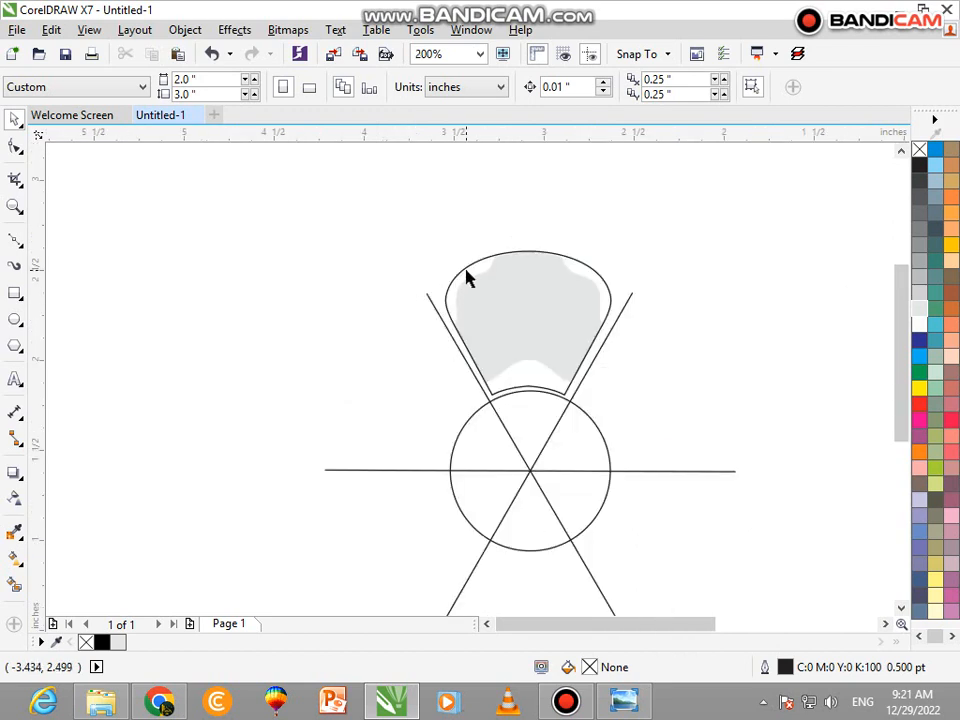
scroll(466, 279, "up", 1)
scroll(388, 189, "down", 1)
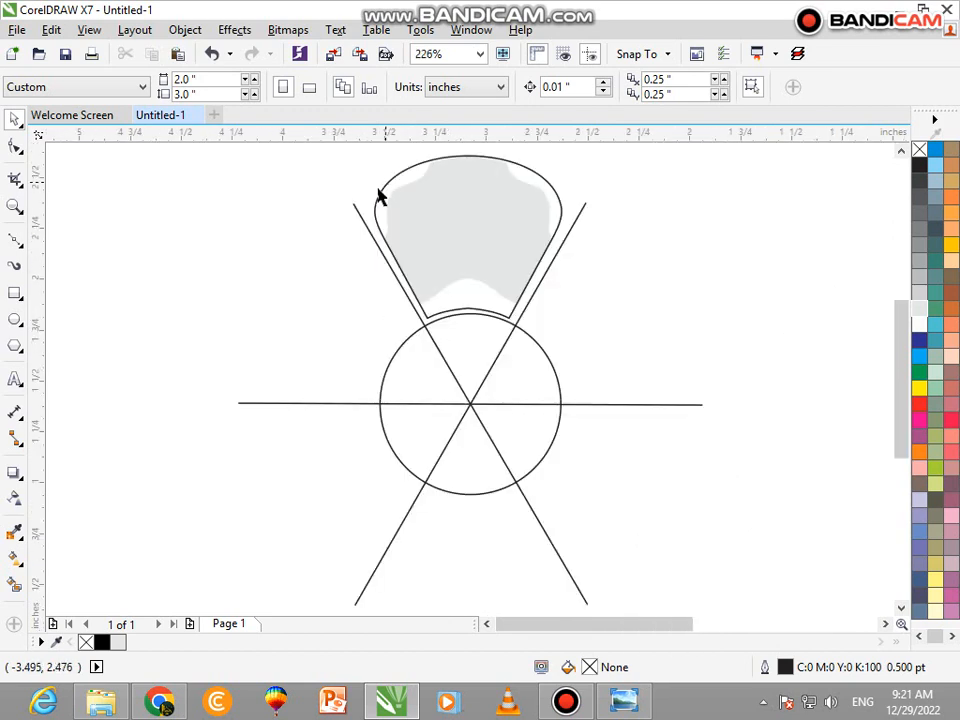
- Try to rotate the segment outline and its grey shape together about their own center
left_click_drag(347, 348, 671, 129)
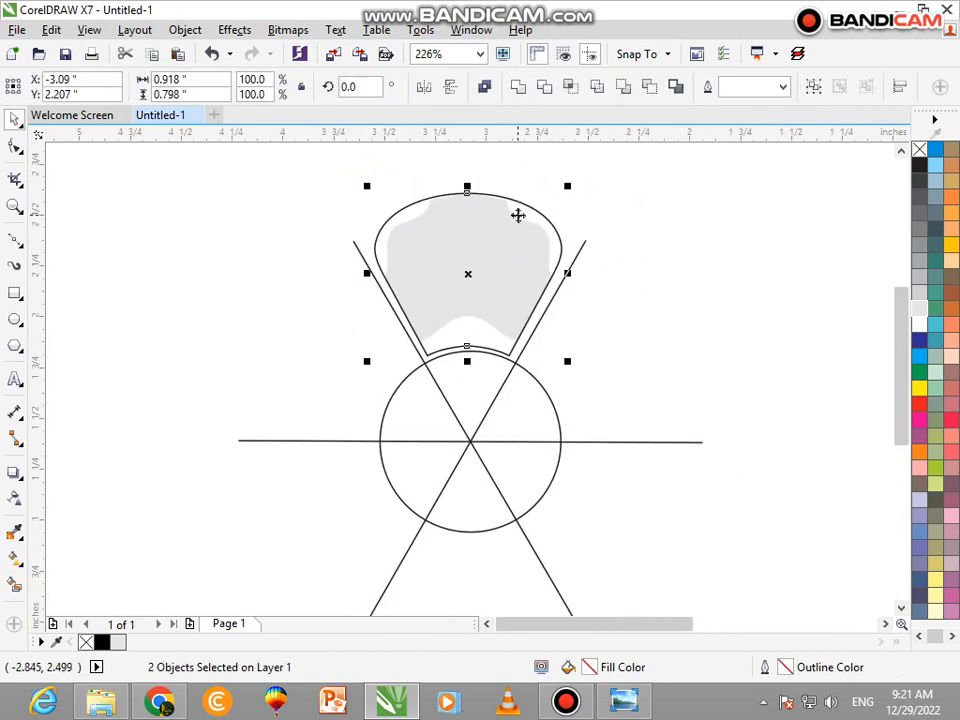
left_click(536, 206)
left_click_drag(566, 183, 647, 291)
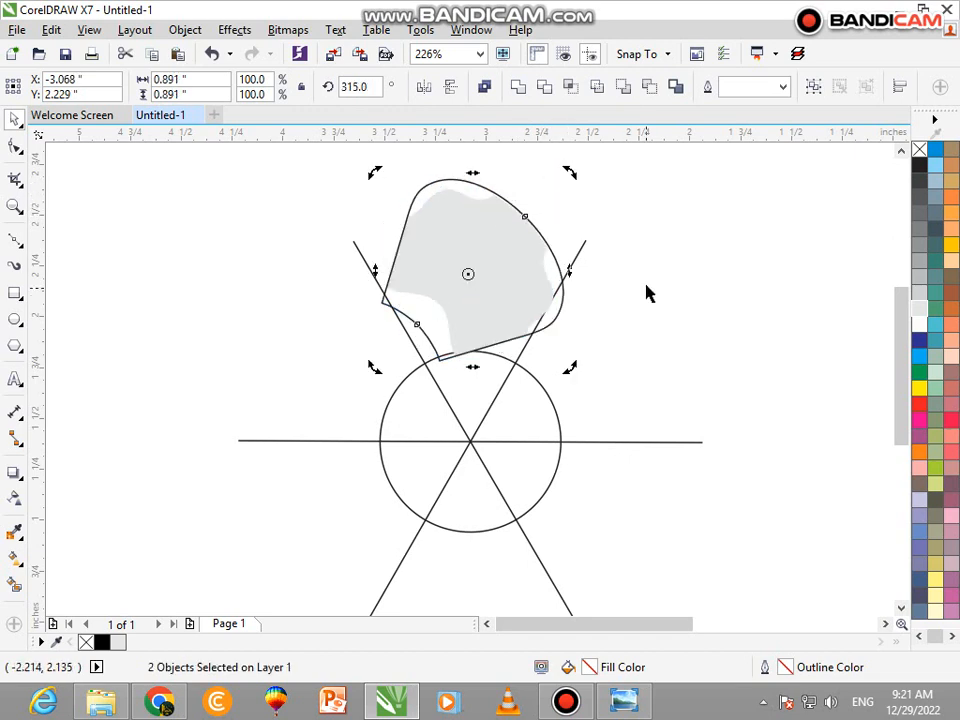
key("ctrl+z")
- Move the selected pair's rotation center to the circle's center and turn on snapping to objects
left_click_drag(467, 275, 456, 451)
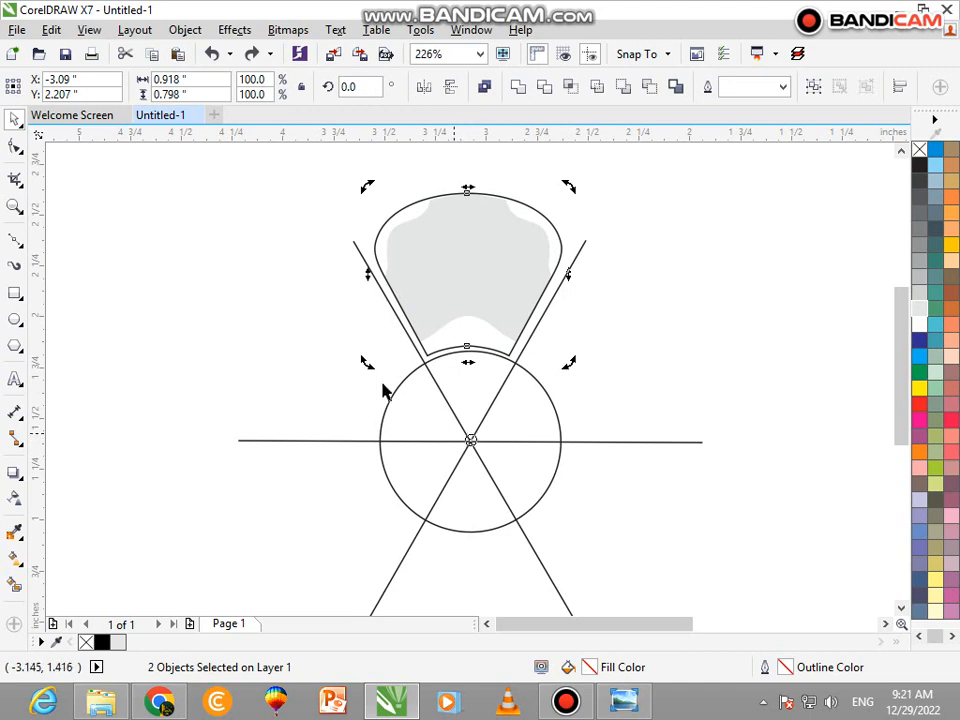
left_click(184, 30)
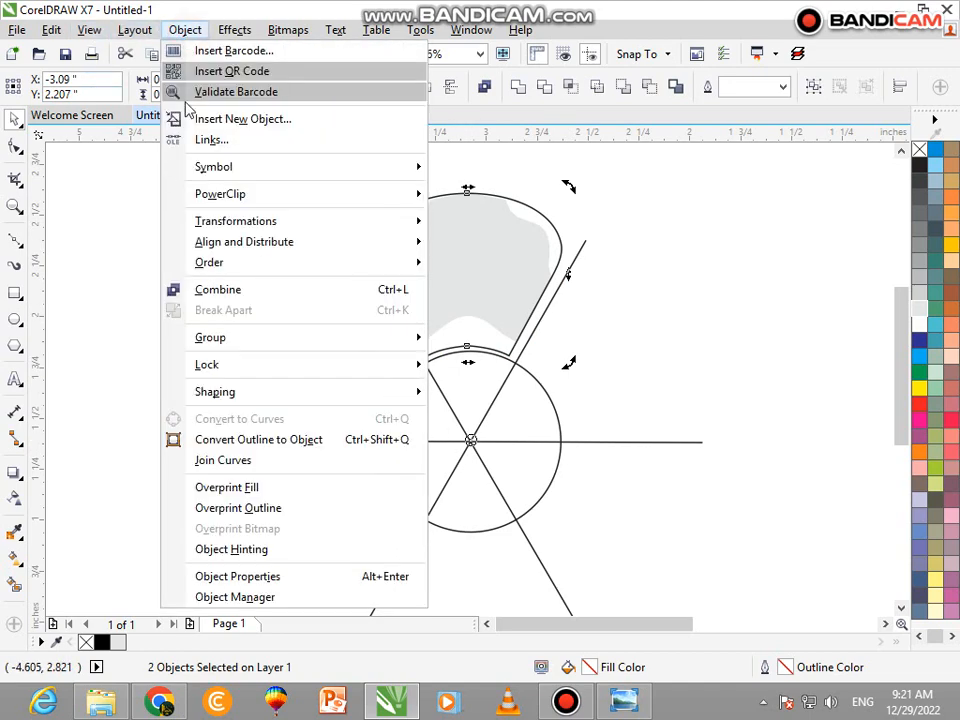
mouse_move(89, 30)
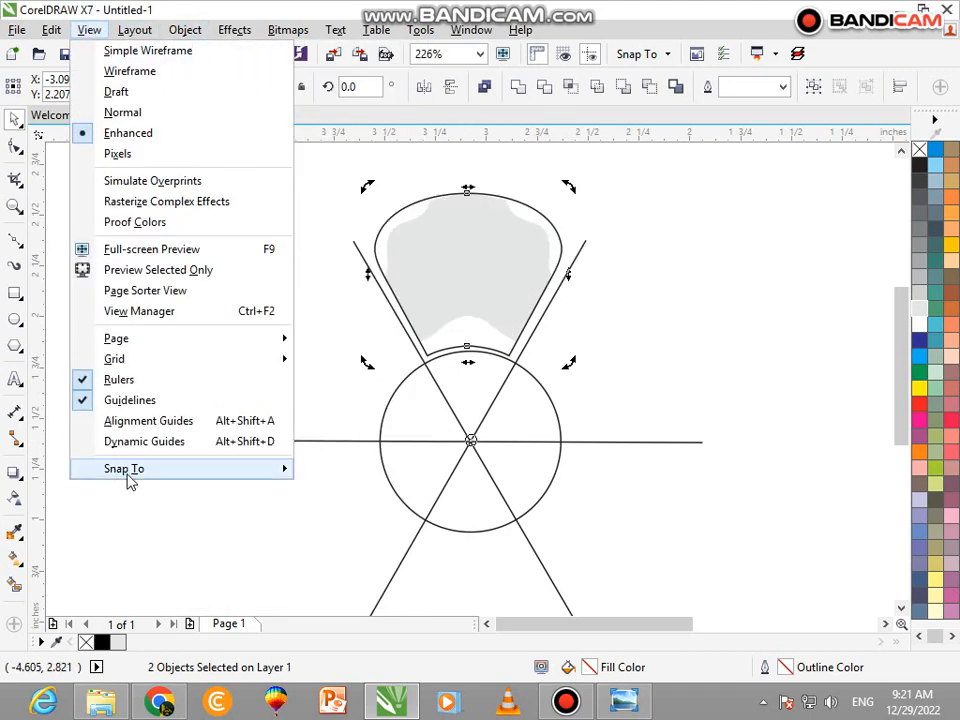
mouse_move(250, 470)
left_click(345, 553)
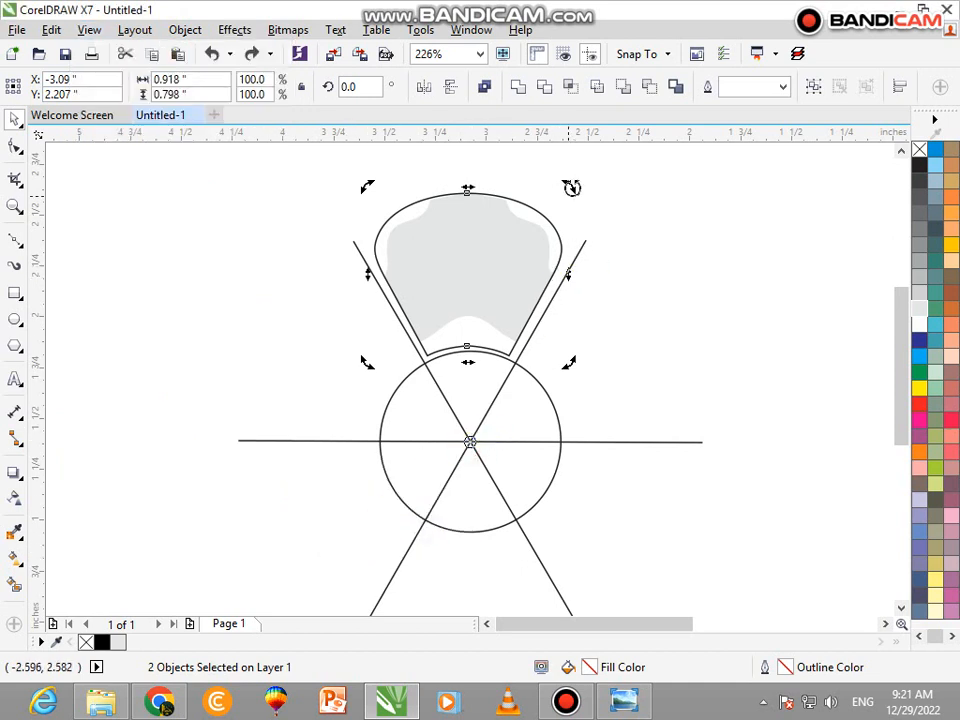
- Try to make repeated rotated copies of the ungrouped segment and grey shape around the circle's center
left_click_drag(570, 186, 708, 412)
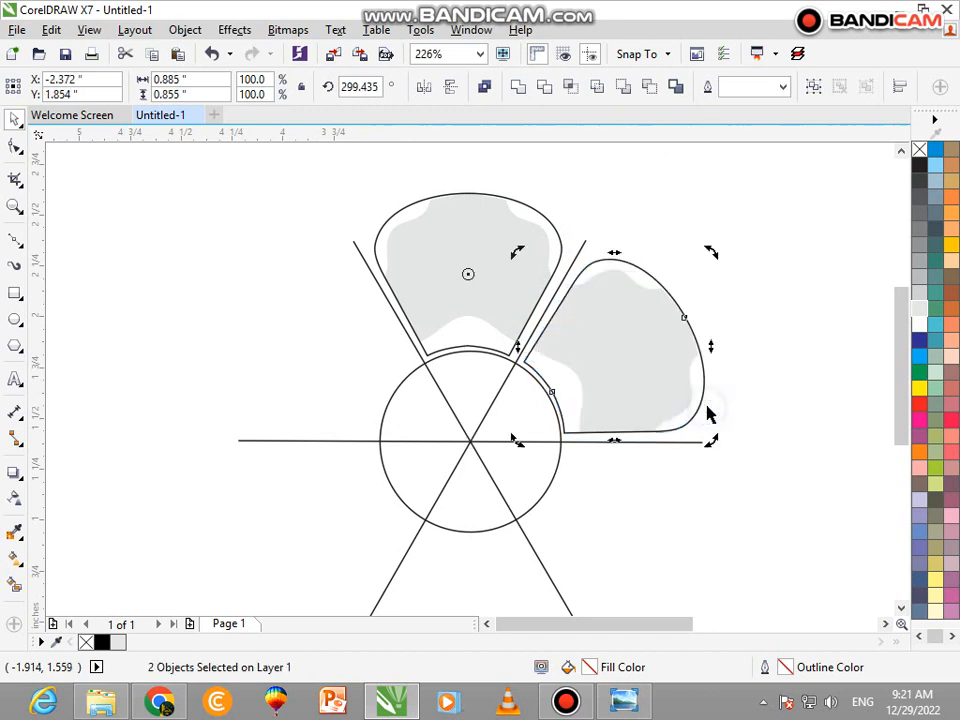
key("ctrl+r")
key("ctrl+z")
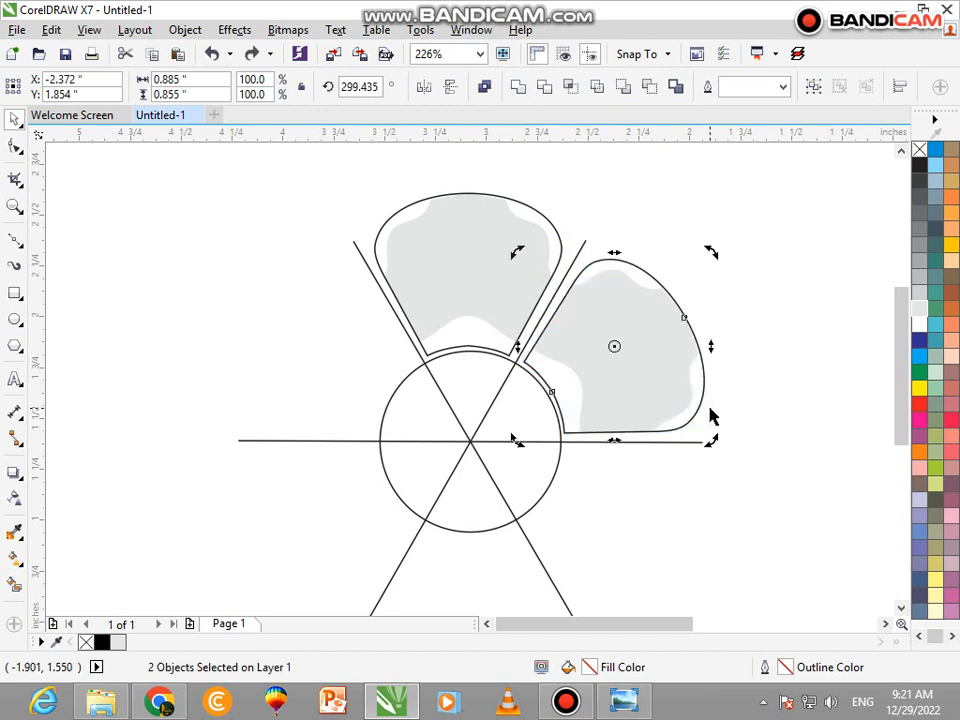
key("ctrl+z")
- Group the segment outline with its grey inner shape
key("ctrl+g")
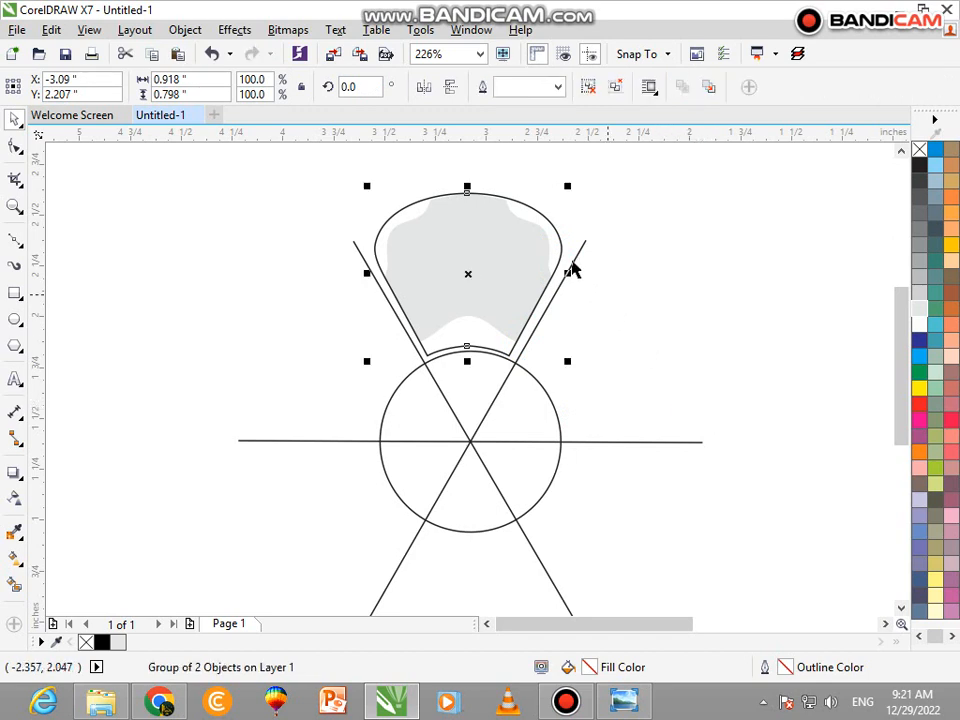
left_click(527, 220)
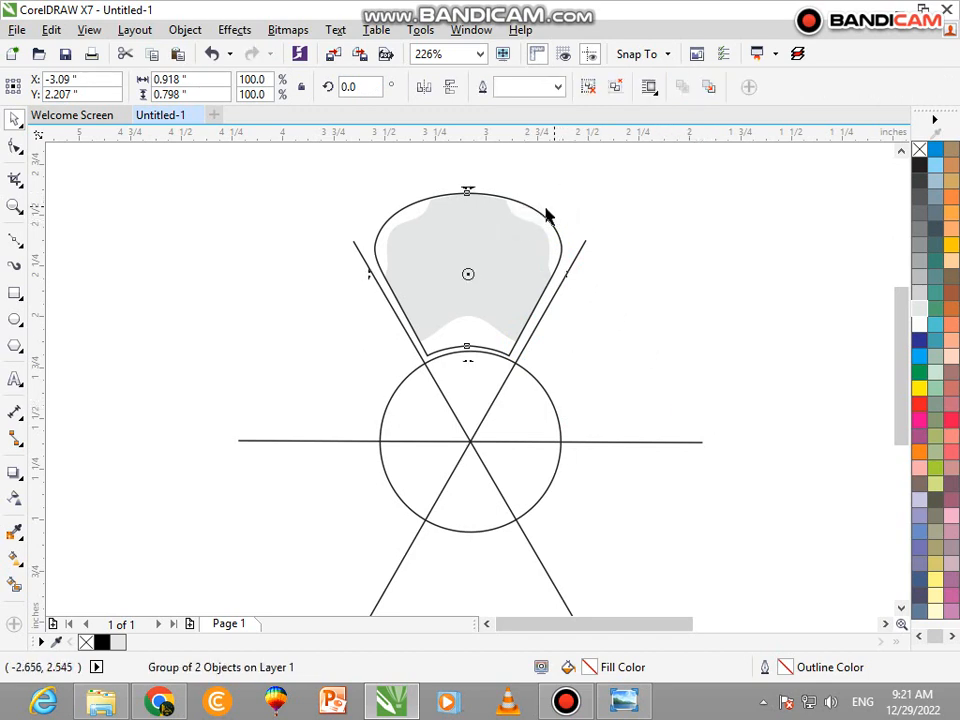
key("ctrl+z")
right_click(528, 232)
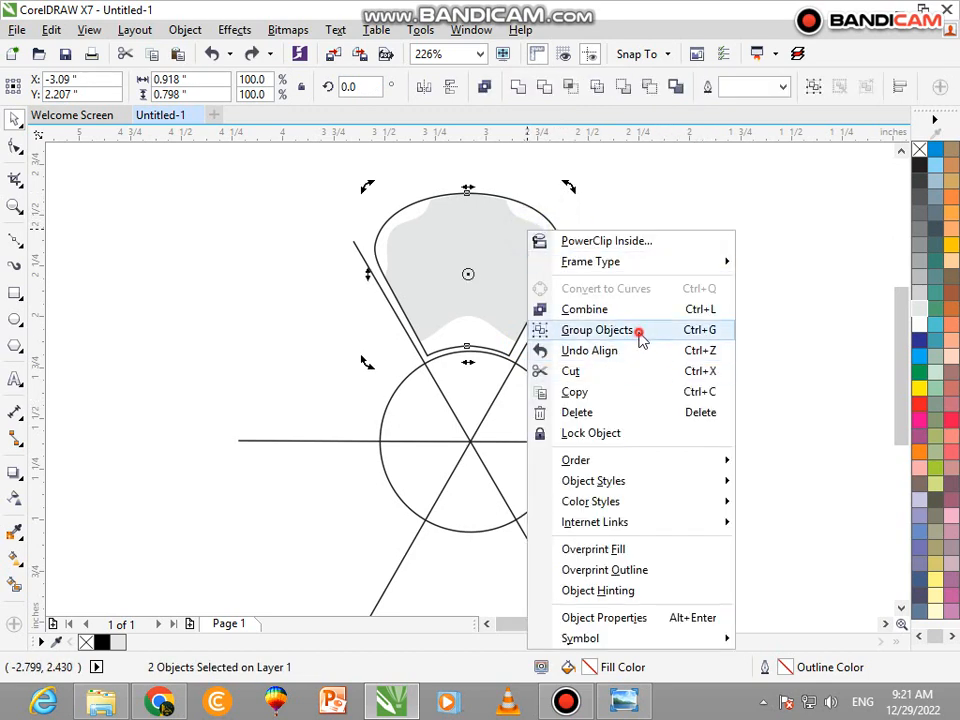
left_click(640, 340)
left_click(506, 212)
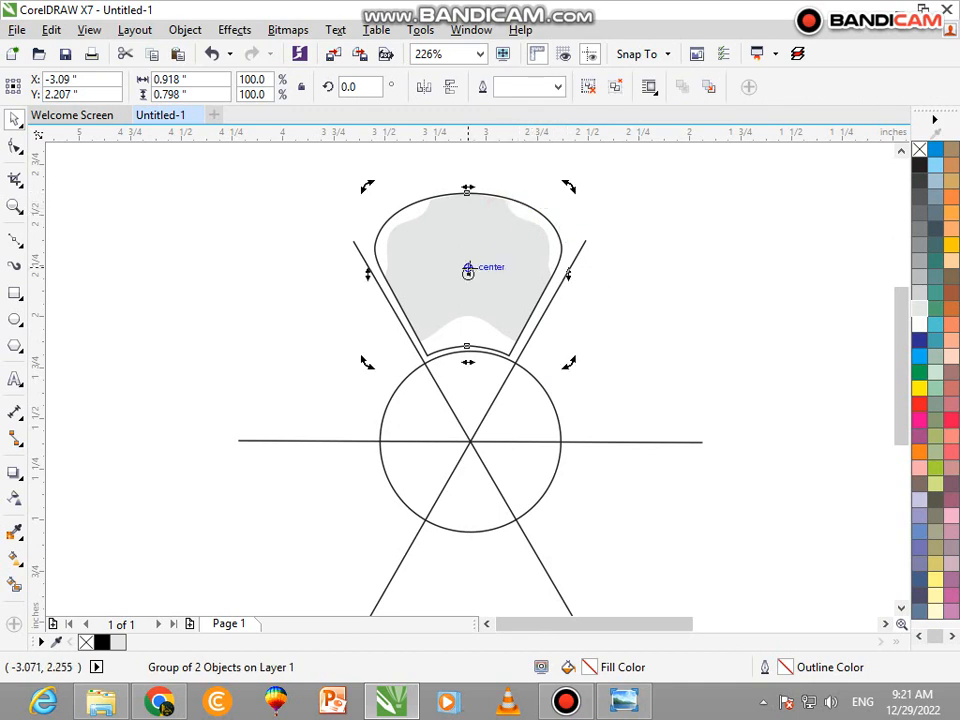
- Set the group's rotation center at the circle's center and fill the five remaining sectors with repeated rotated copies
mouse_move(468, 270)
left_mouse_down()
mouse_move(471, 431)
mouse_move(459, 437)
mouse_move(469, 441)
left_mouse_up()
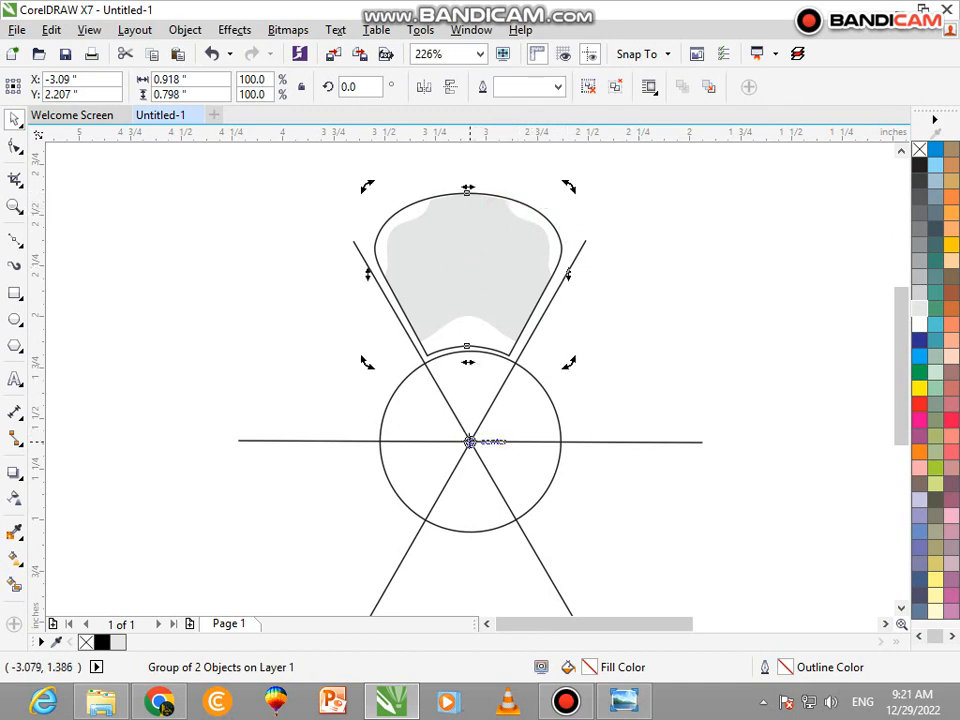
left_click_drag(569, 189, 703, 412)
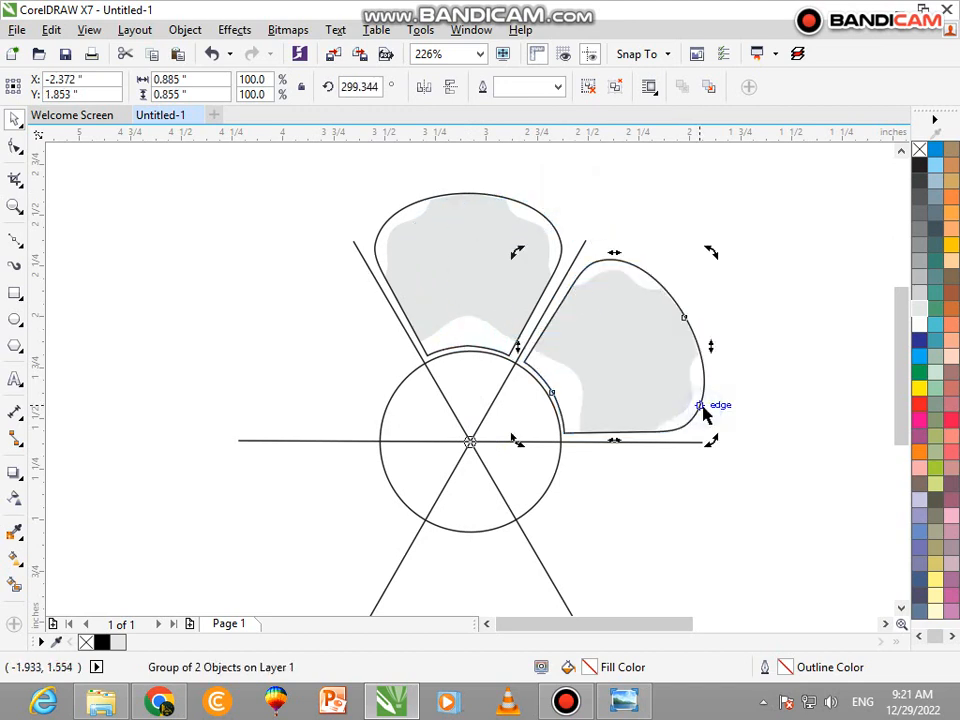
key("ctrl+r")
key("ctrl+r")
key("ctrl+r")
key("ctrl+r")
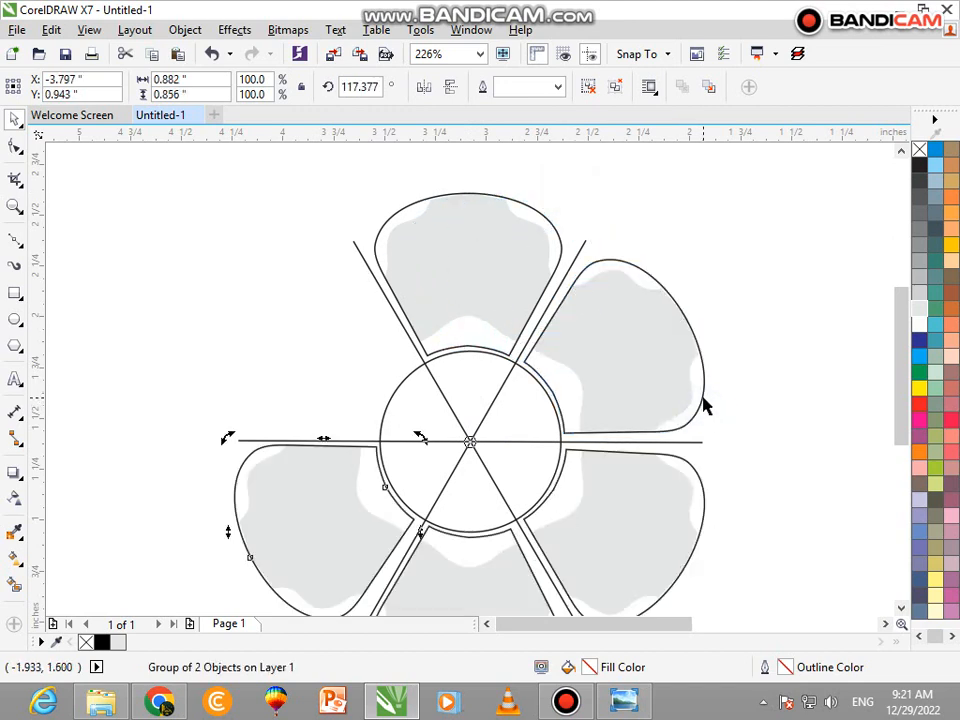
left_click(730, 298)
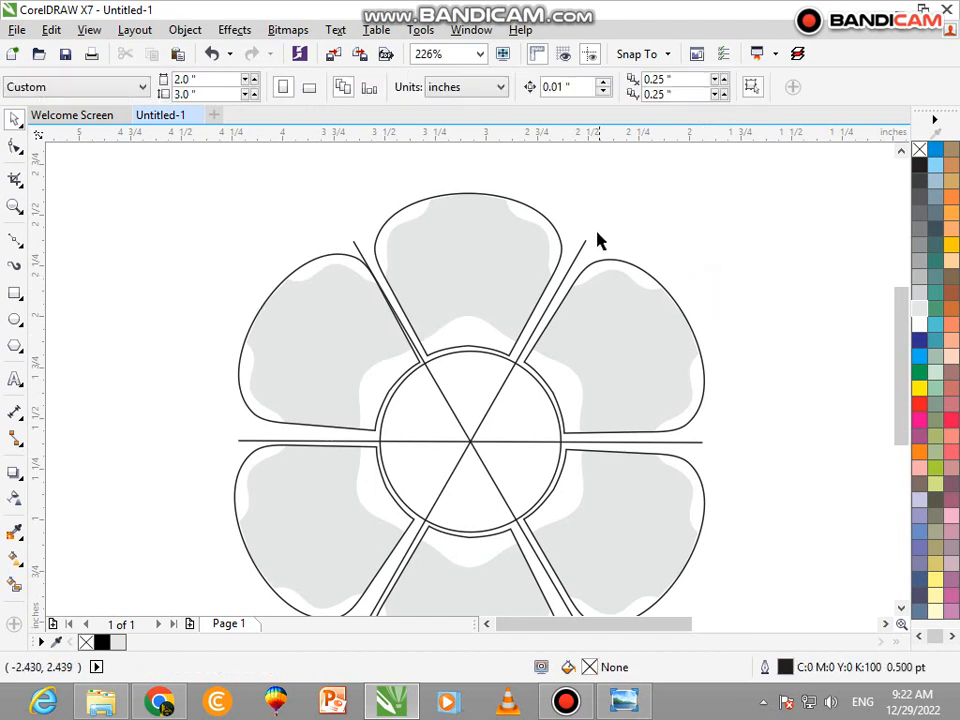
- Delete a diagonal guide line, then undo that deletion and all the rotated segment copies
left_click(579, 252)
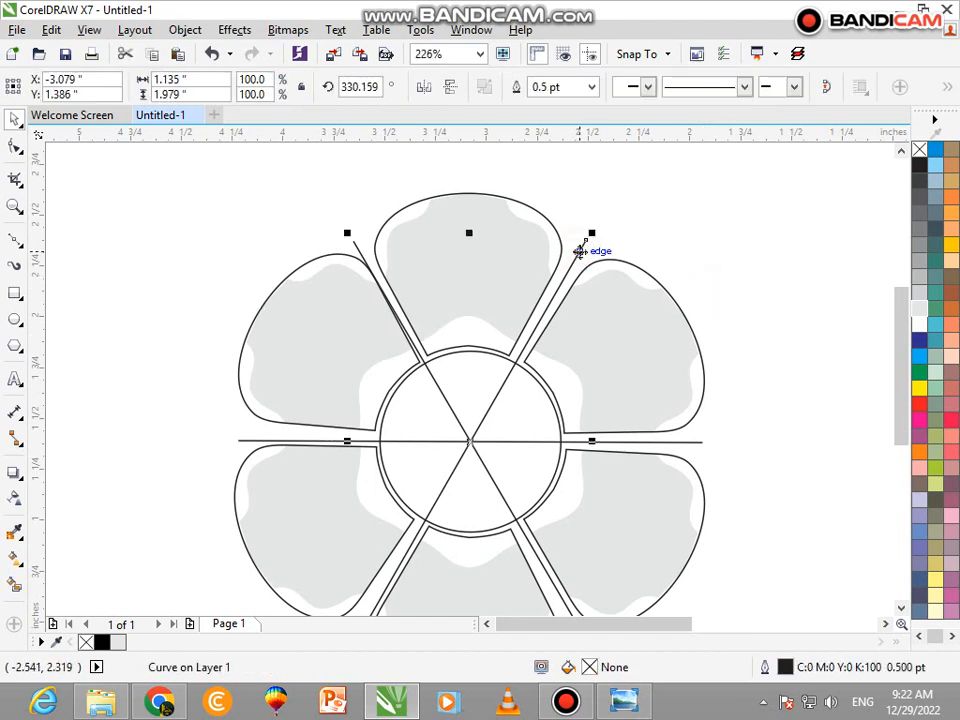
key("Delete")
key("ctrl+z")
key("ctrl+z")
key("ctrl+z")
key("ctrl+z")
key("ctrl+z")
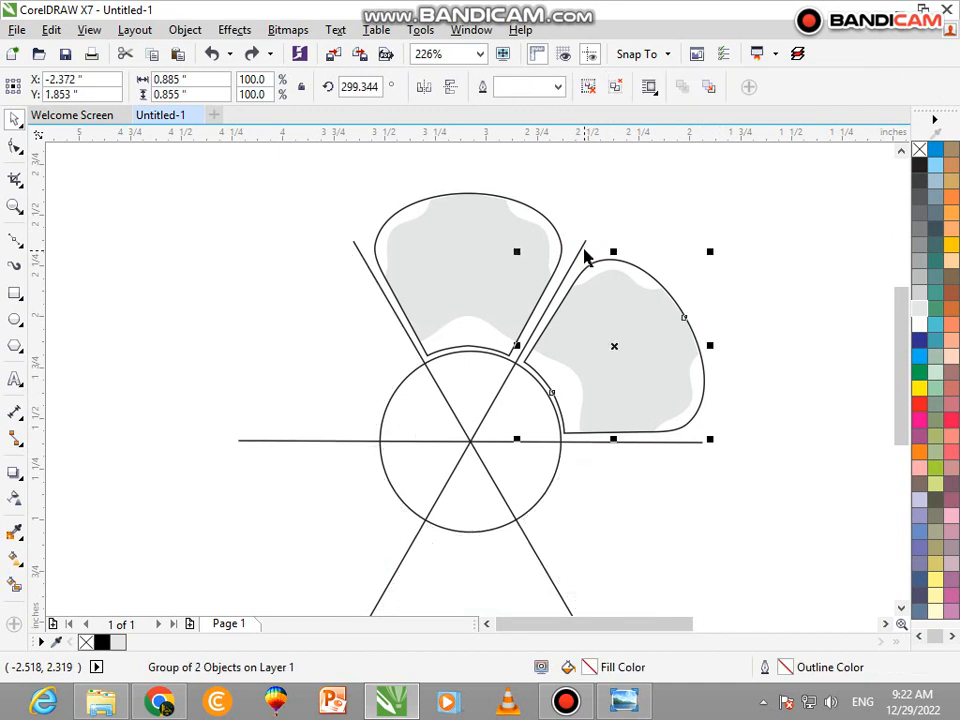
key("ctrl+z")
- Fill the central circle with 10% black
left_click(602, 223)
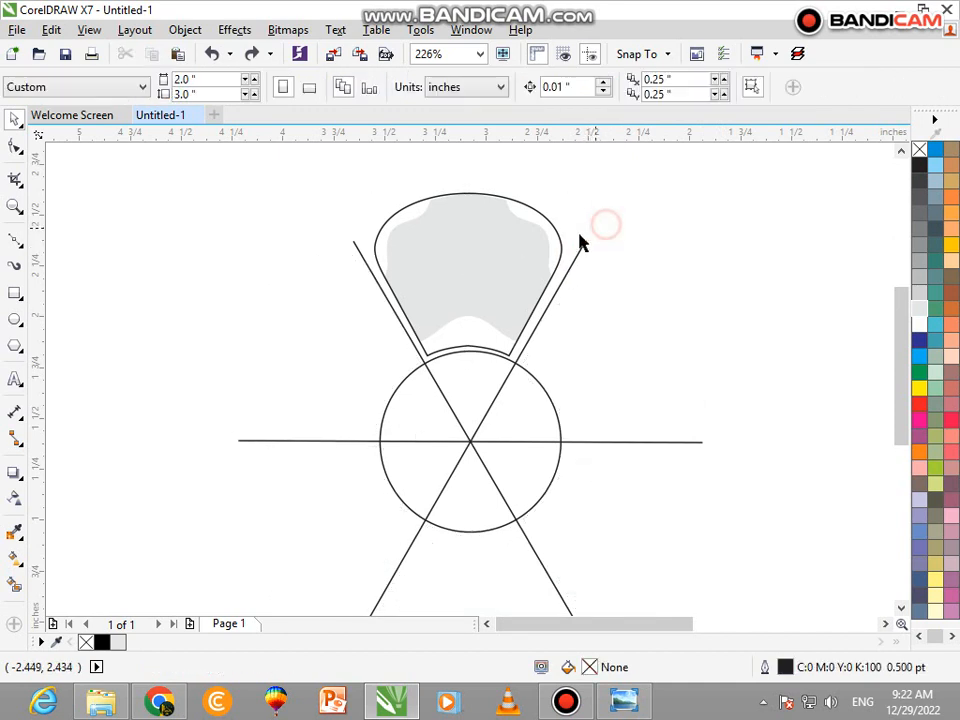
left_click(527, 256)
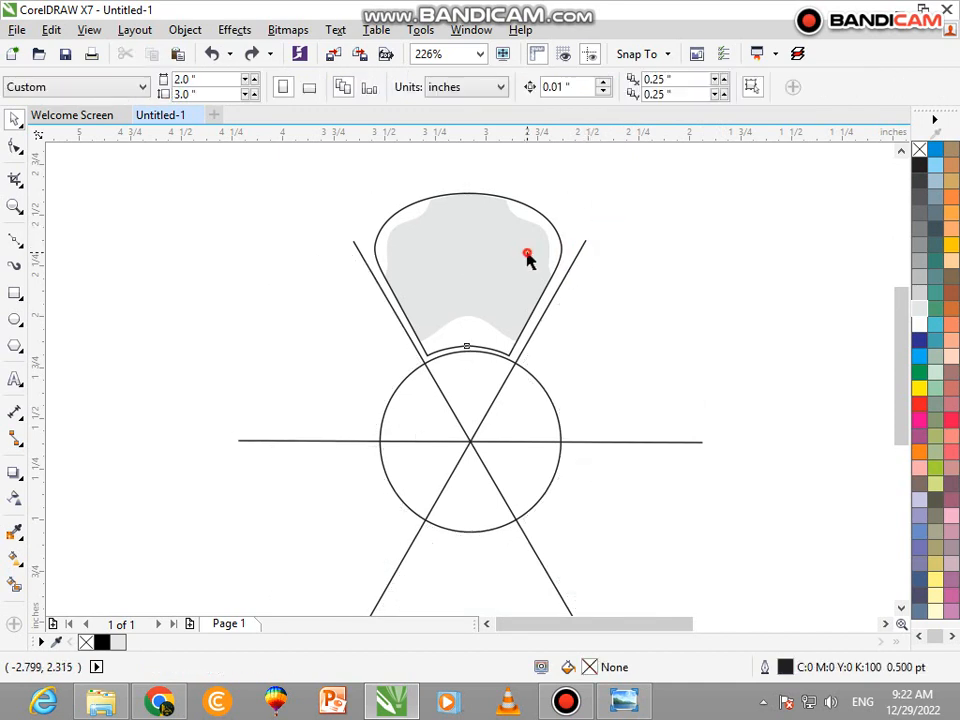
left_click(300, 407)
left_click(431, 403)
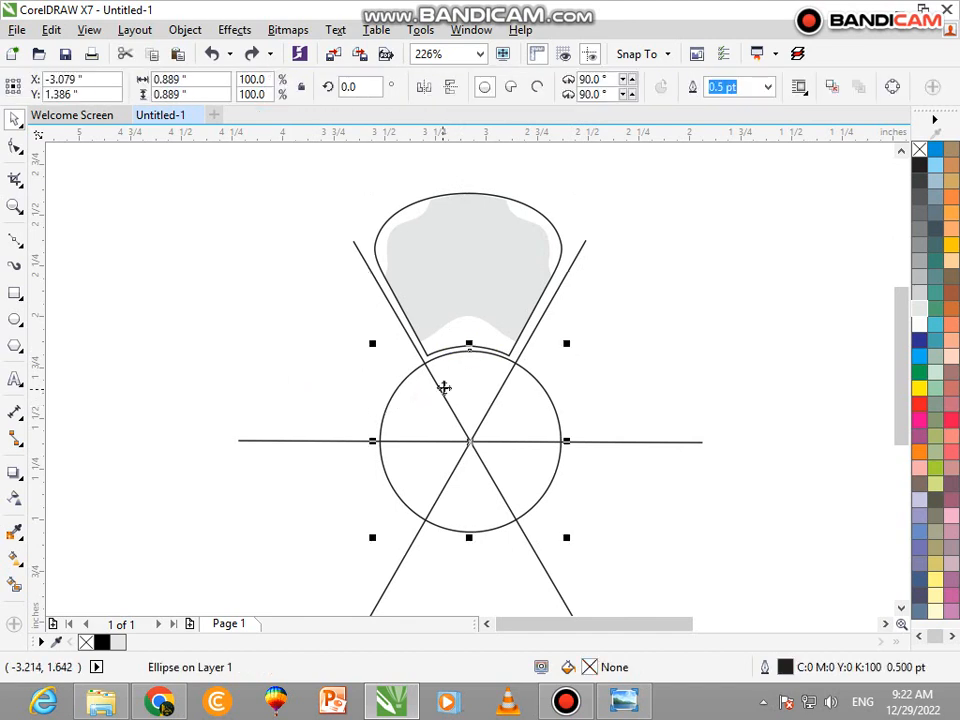
left_click(924, 309)
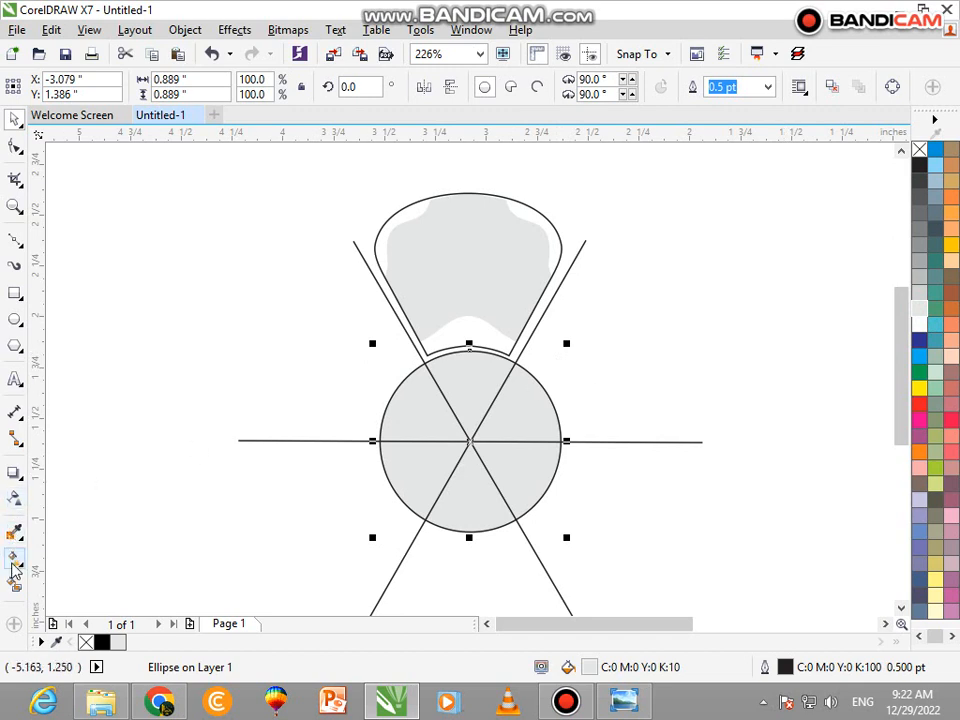
- Apply a linear fountain fill across the circle, light grey at the right to white at the left, and bring it to the front
left_click(16, 497)
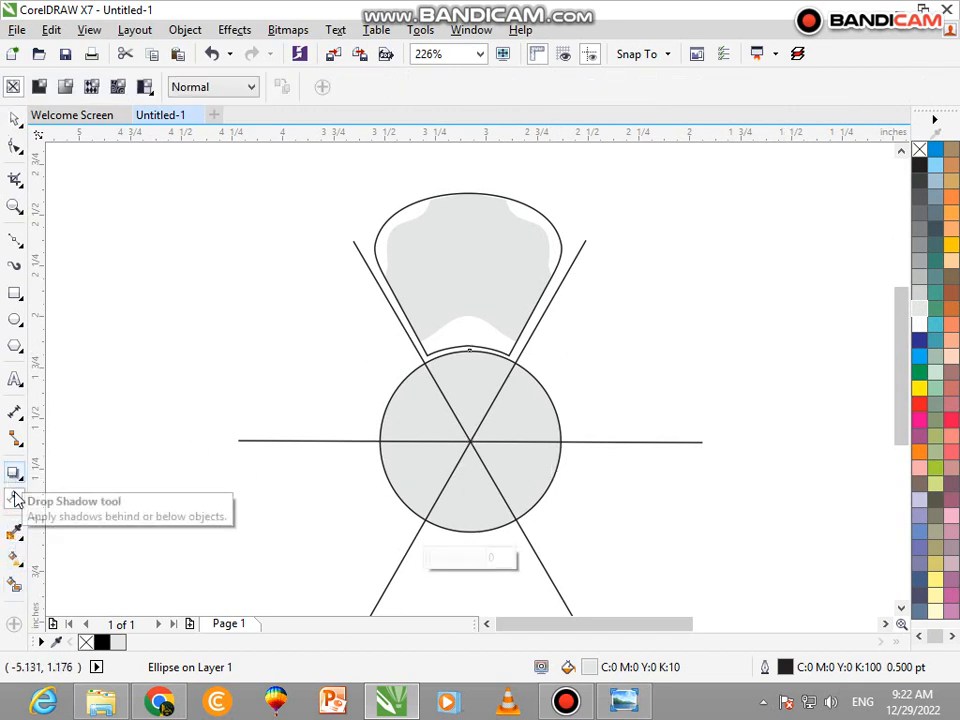
left_click(17, 560)
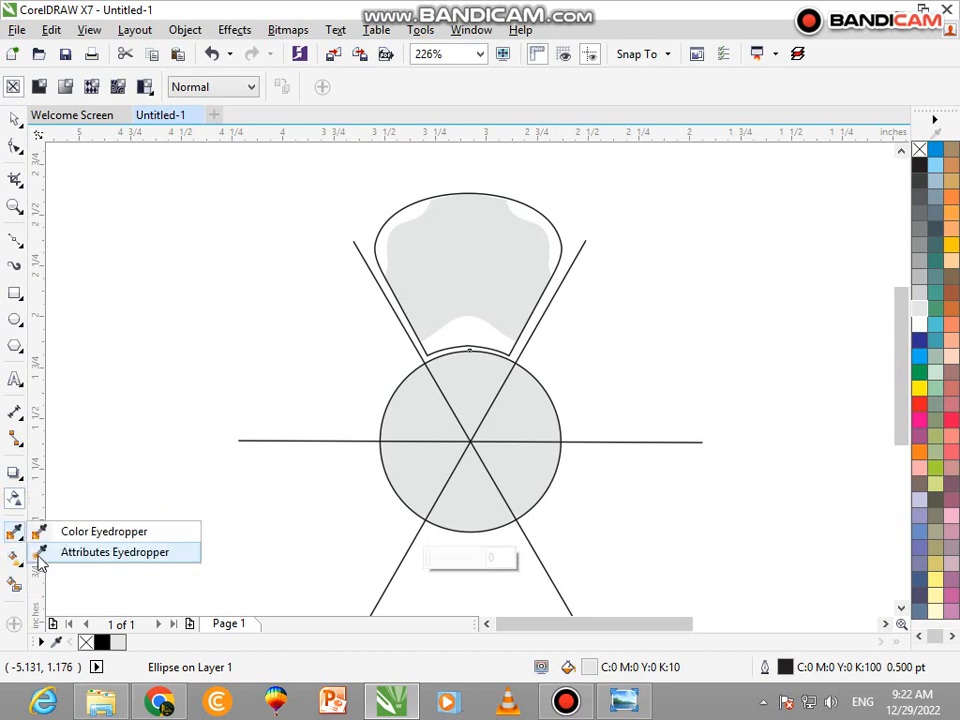
left_click(80, 558)
left_click_drag(585, 452, 411, 465)
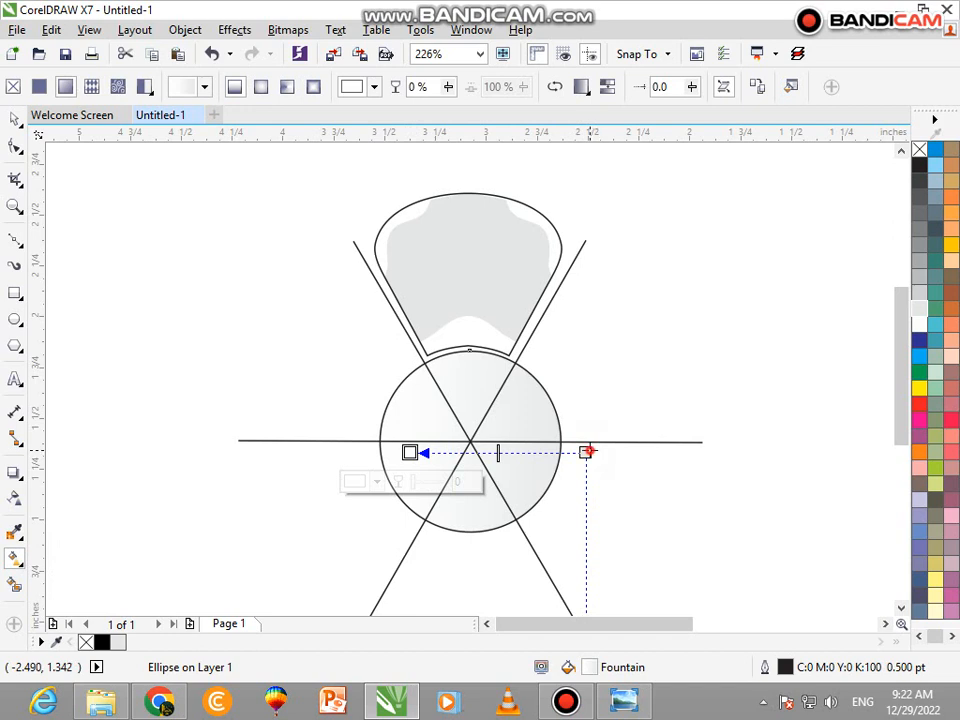
left_click_drag(586, 451, 614, 450)
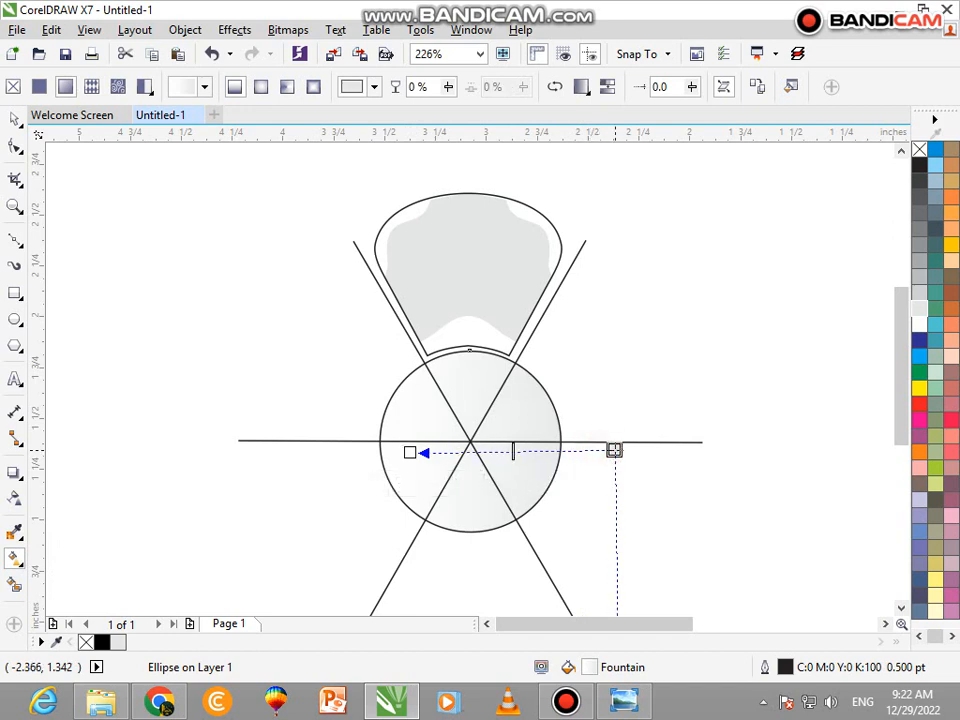
left_click(15, 119)
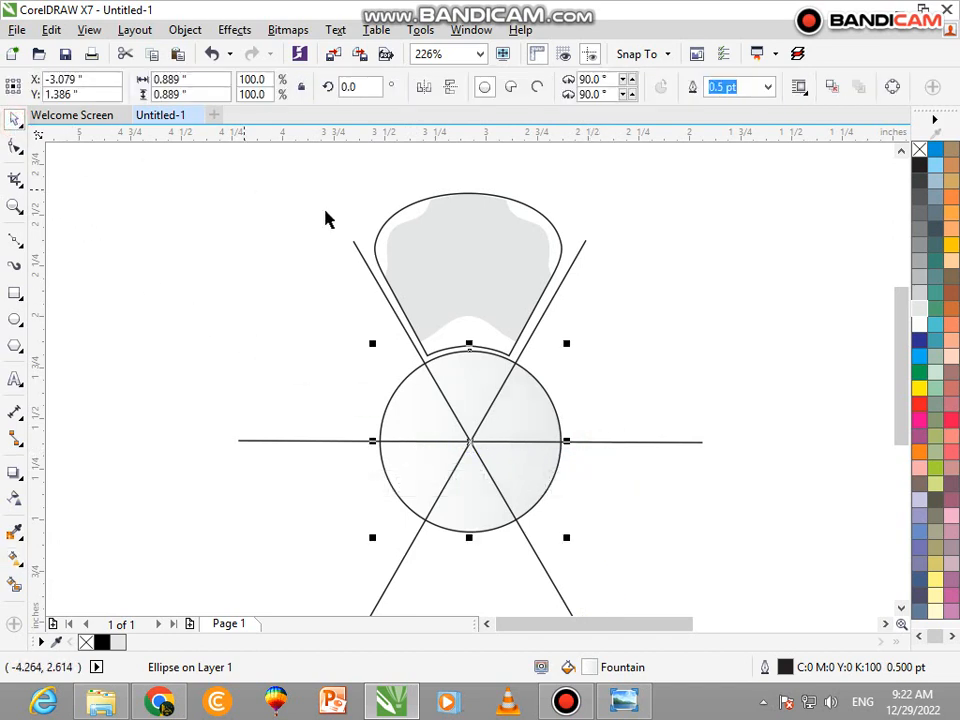
key("shift+Page_Up")
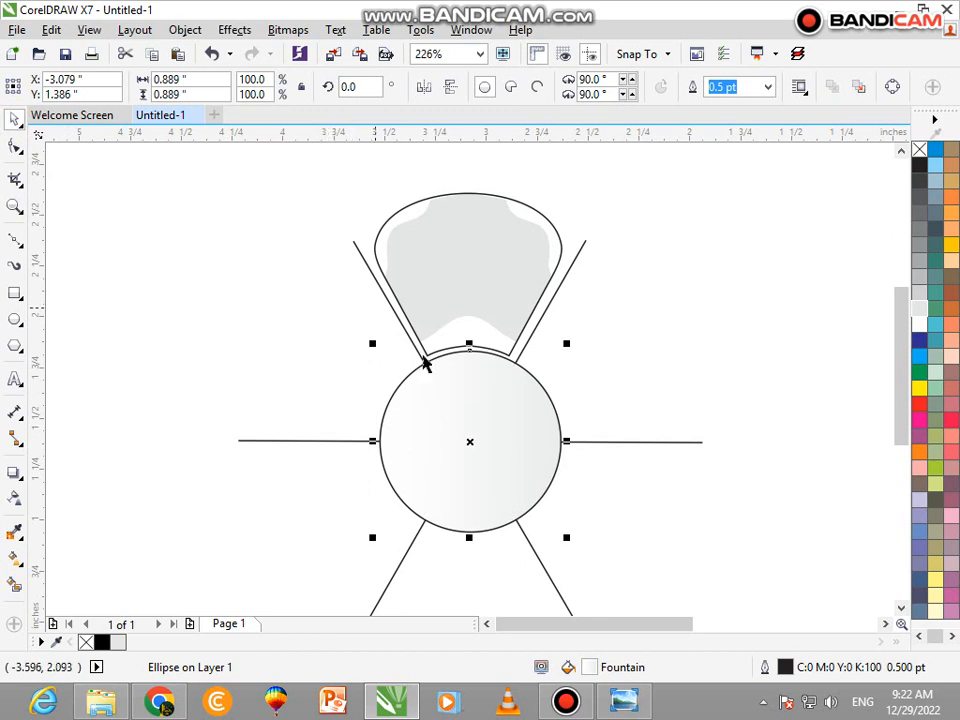
- Create a concentric copy of the circle about 0.807 inches wide, without an outline and with its gradient direction flipped
left_click(566, 344)
left_click_drag(566, 344, 560, 351)
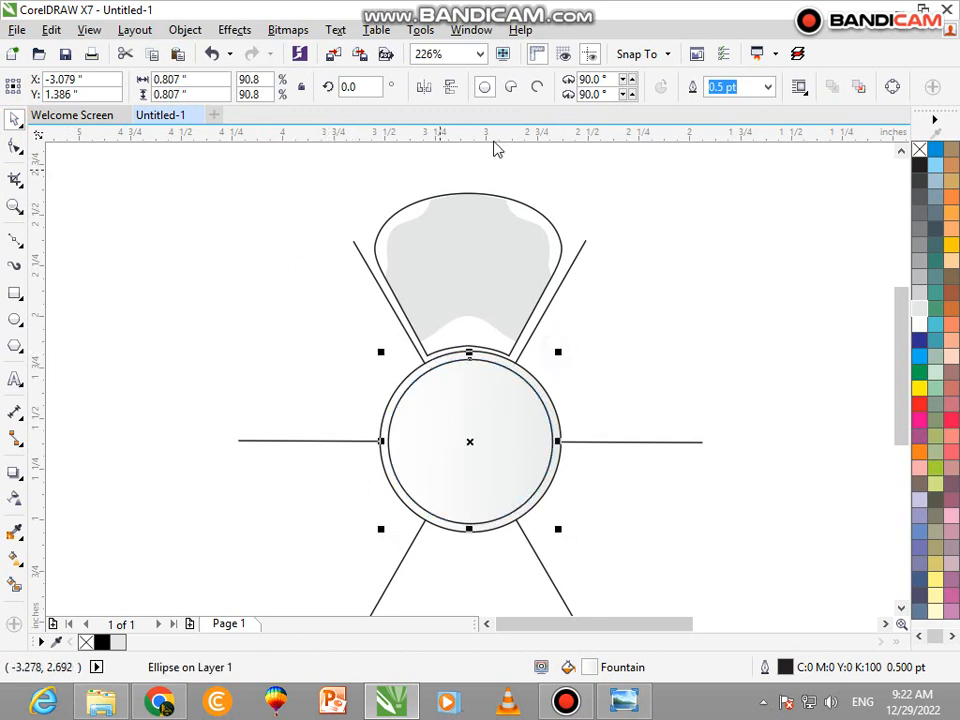
right_click(918, 152)
left_click(450, 88)
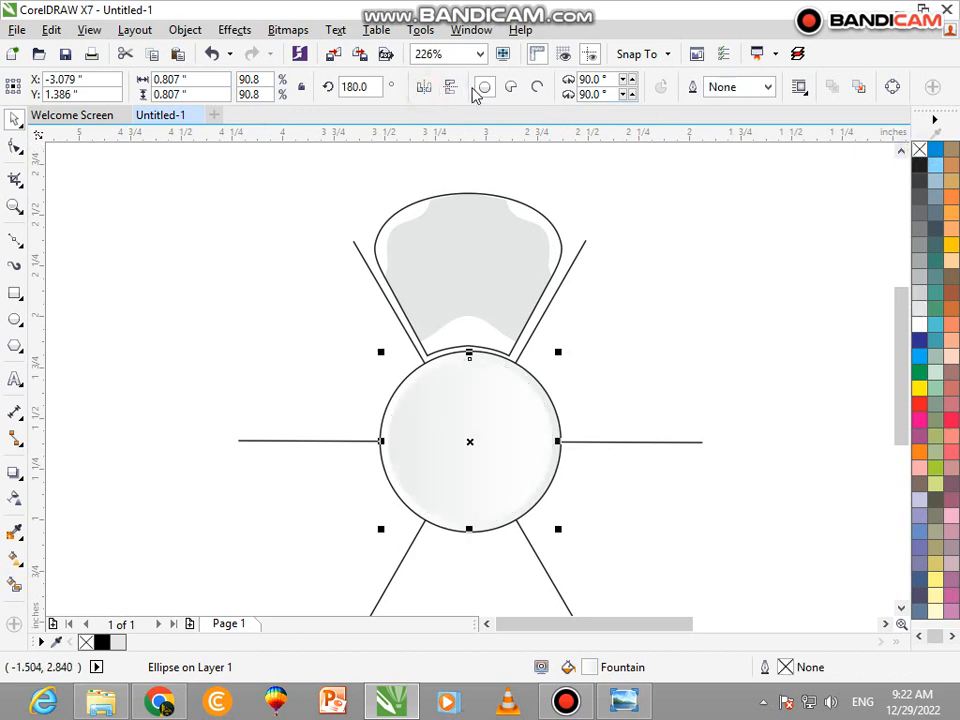
left_click(614, 340)
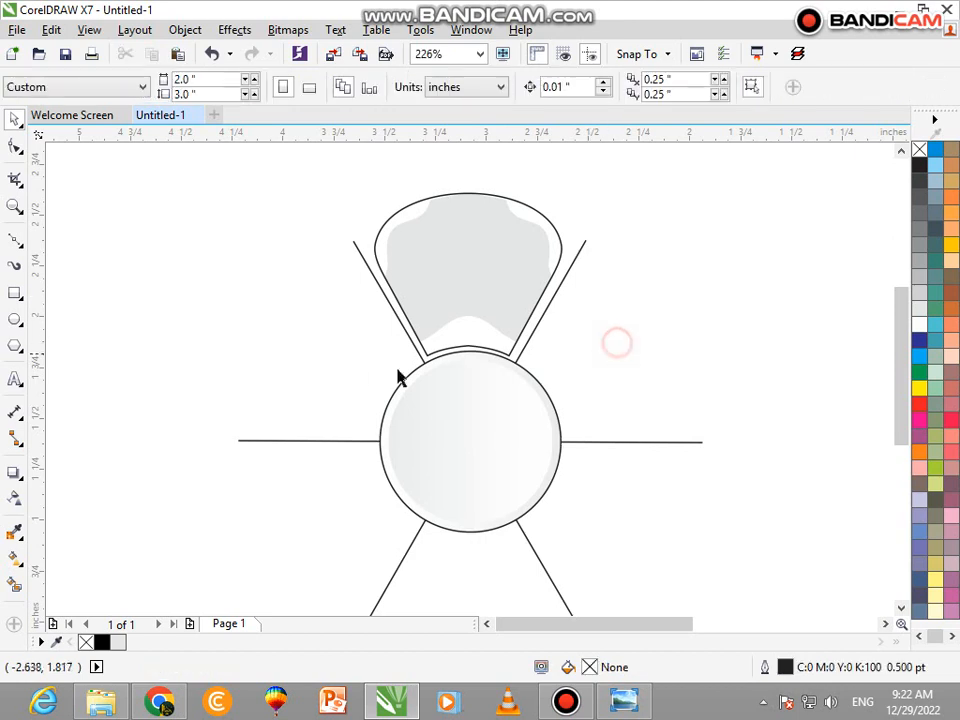
- Remove the black outline from the larger of the two central circles
left_click(394, 396)
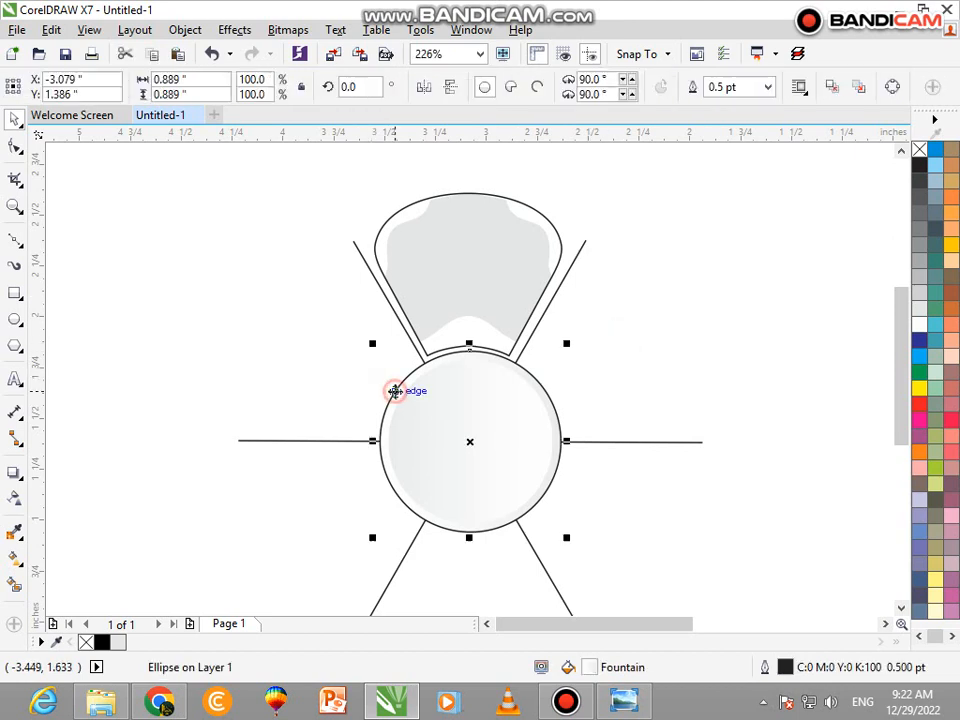
right_click(918, 150)
left_click(583, 313)
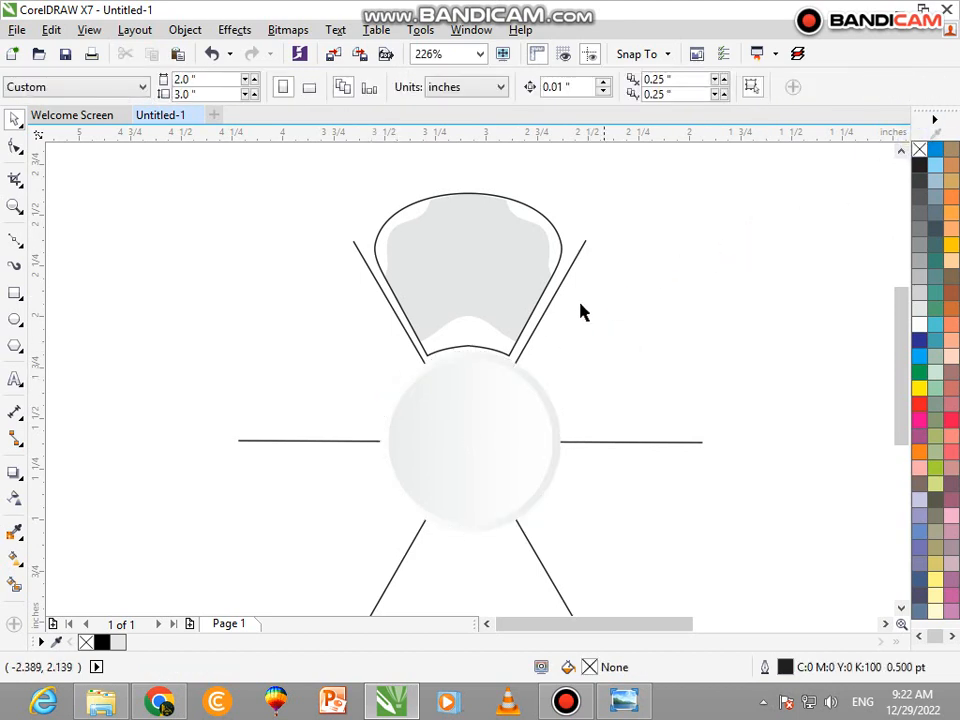
- Try to copy the inner circle's gradient fill onto the grouped top segment with the Attributes Eyedropper, and undo it
left_click(483, 407)
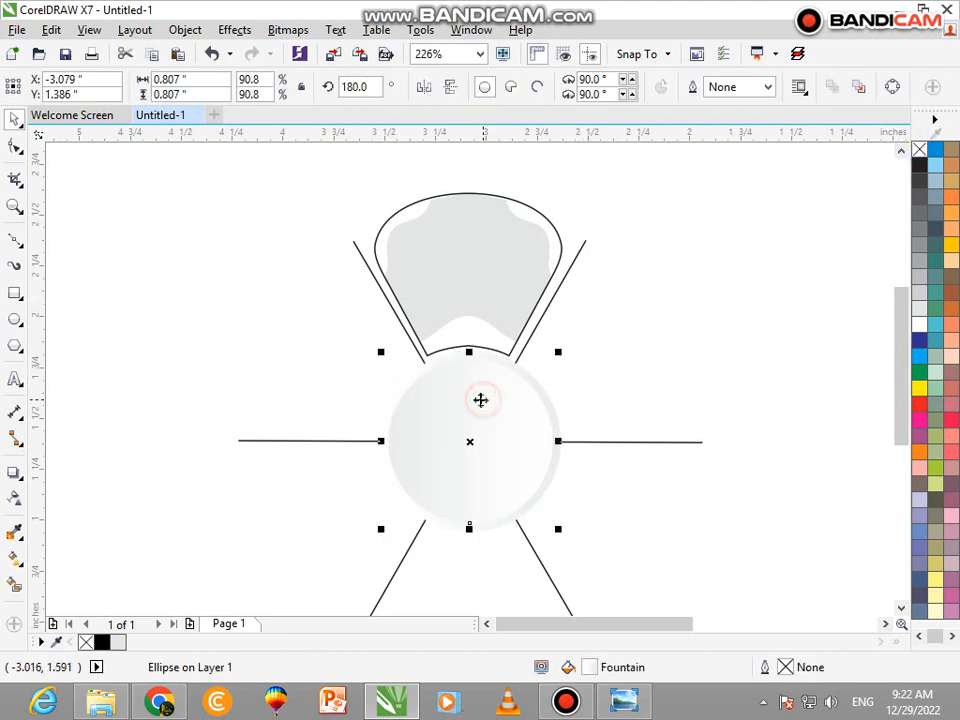
left_click(13, 557)
left_click(14, 534)
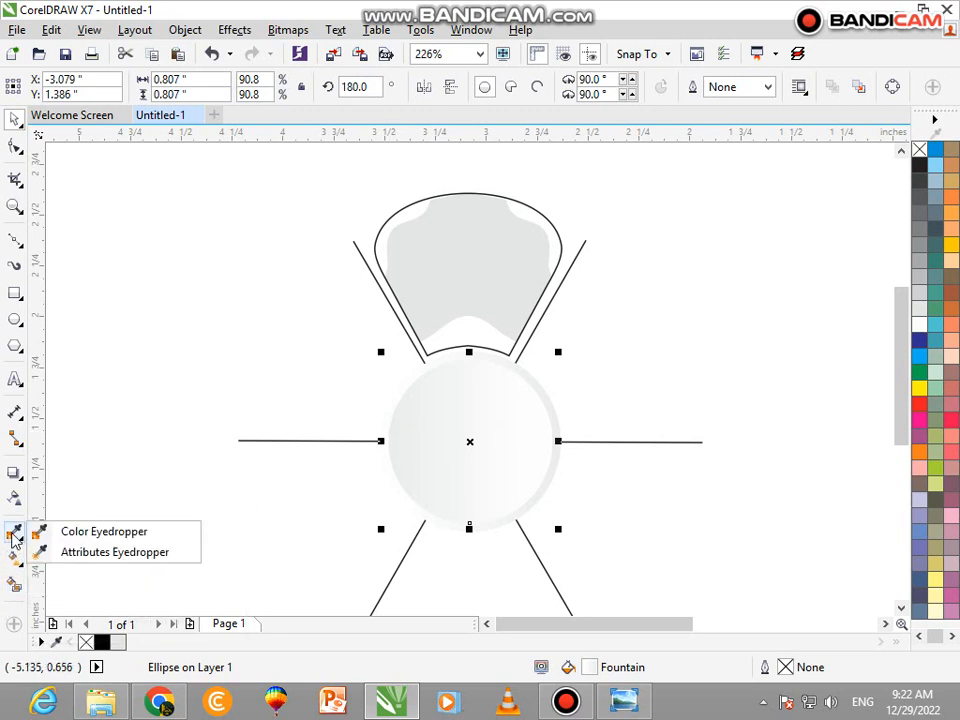
left_click(77, 552)
left_click(467, 438)
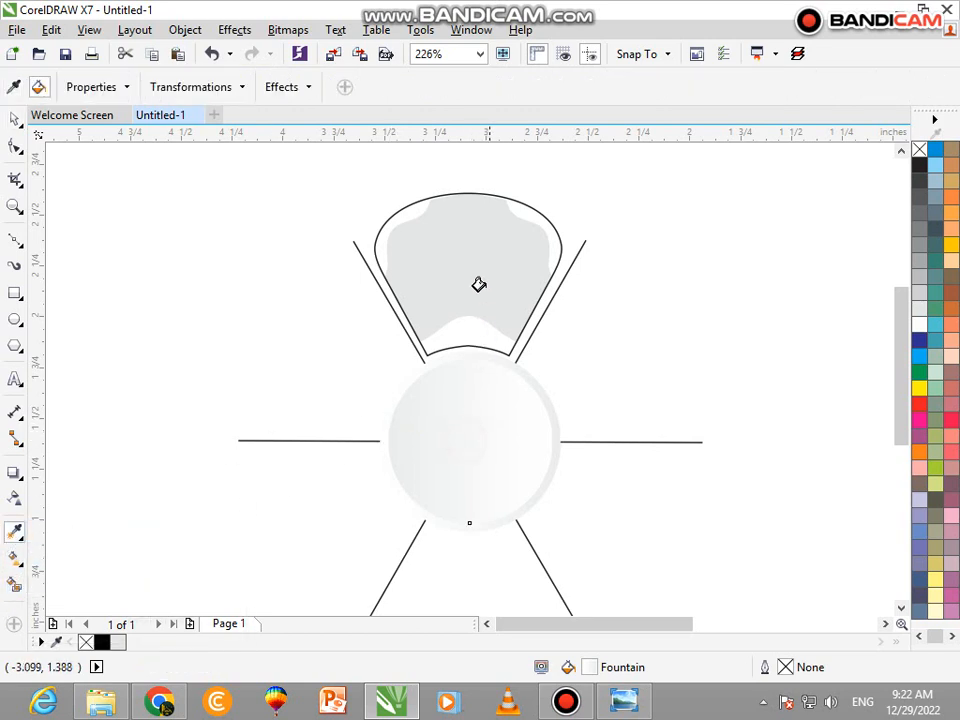
left_click(474, 265)
key("ctrl+z")
left_click(16, 119)
left_click(493, 301)
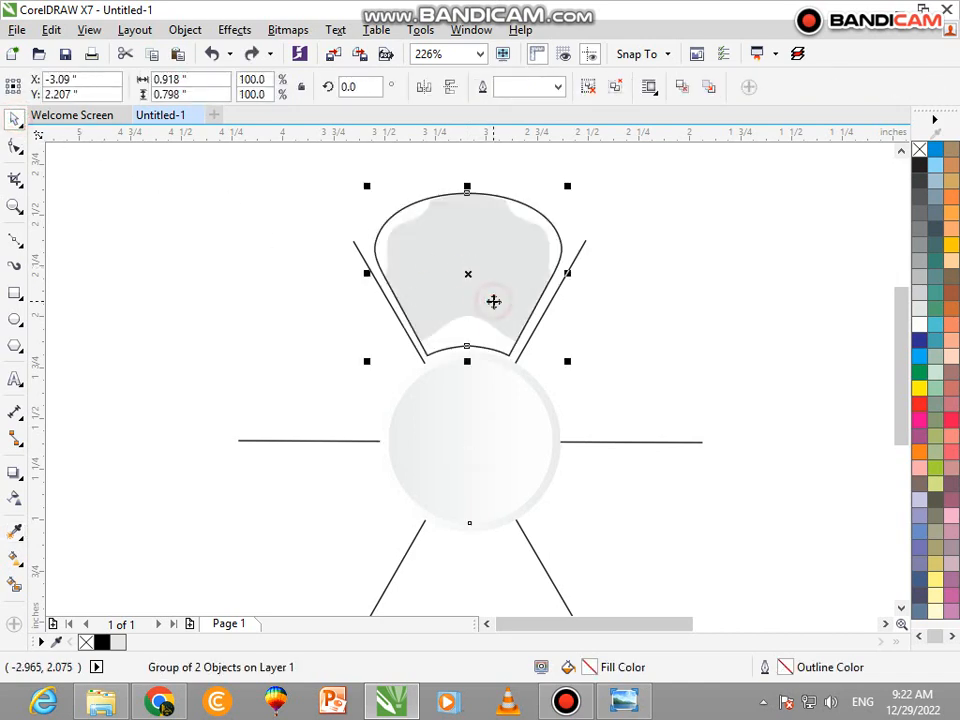
left_click(300, 386)
left_click(420, 287)
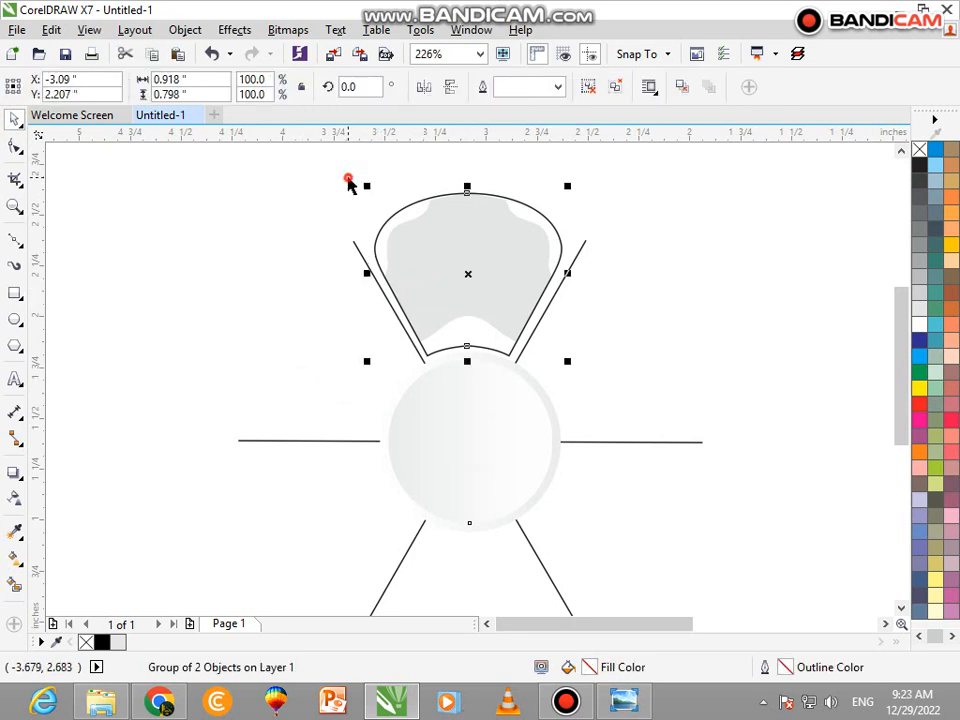
left_click_drag(349, 180, 595, 353)
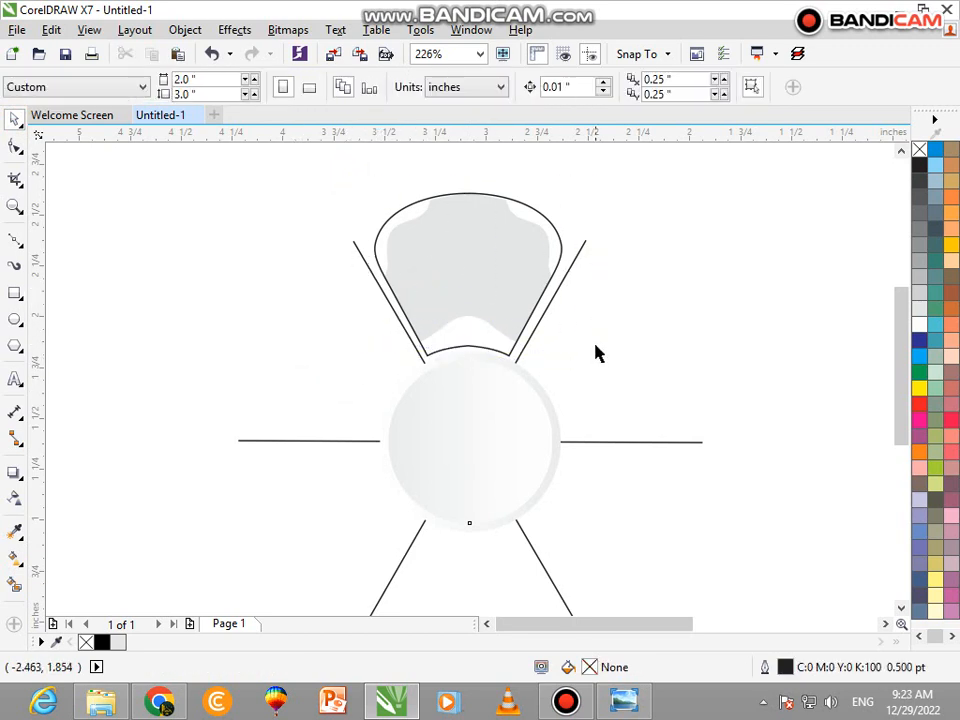
left_click(515, 320)
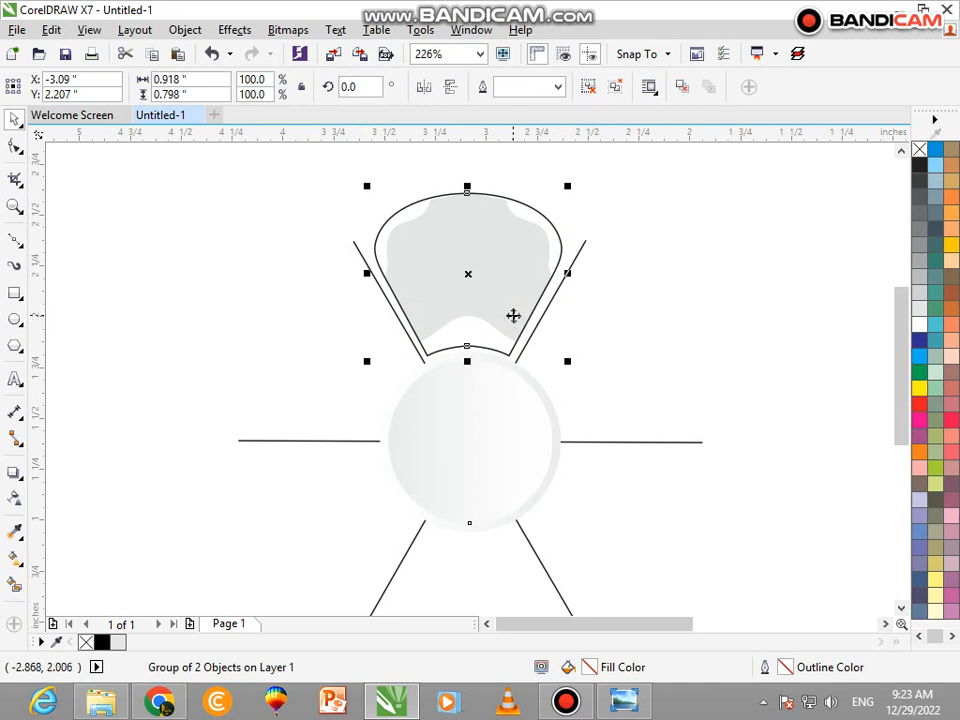
left_click(580, 200)
left_click_drag(557, 238, 591, 223)
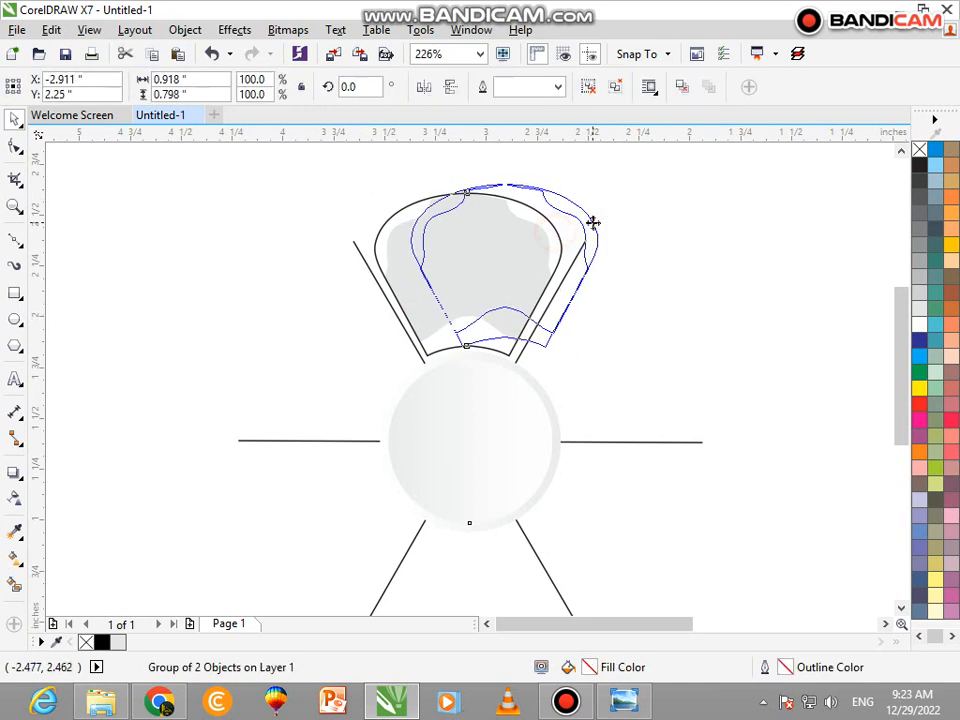
key("ctrl+z")
- Ungroup the top segment into its outline and its light-grey inner shape
right_click(510, 265)
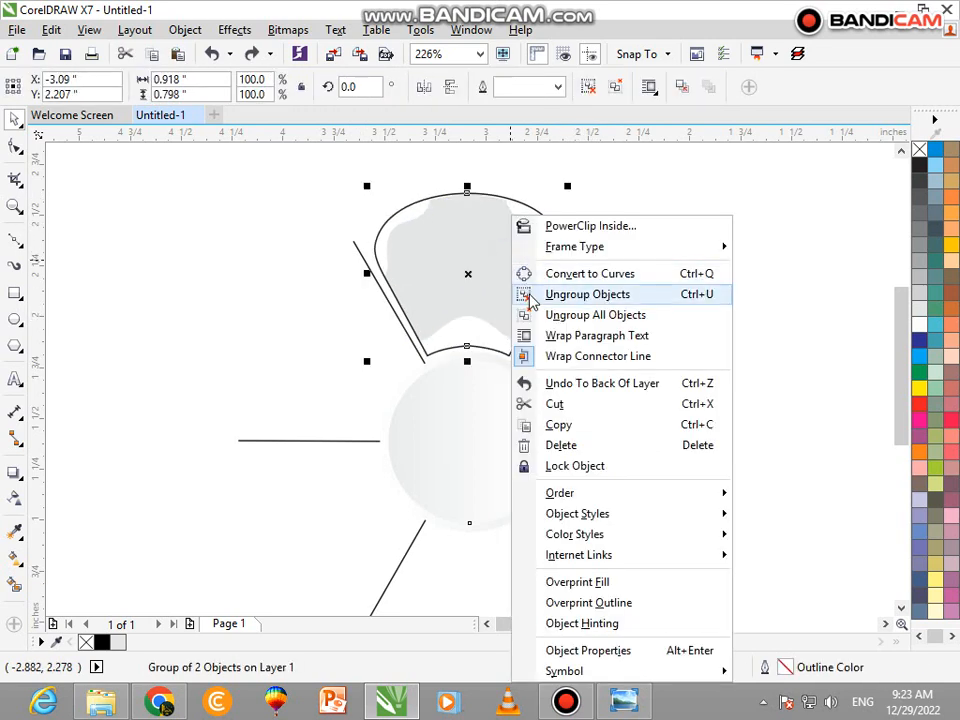
left_click(537, 295)
left_click(296, 229)
left_click(420, 272)
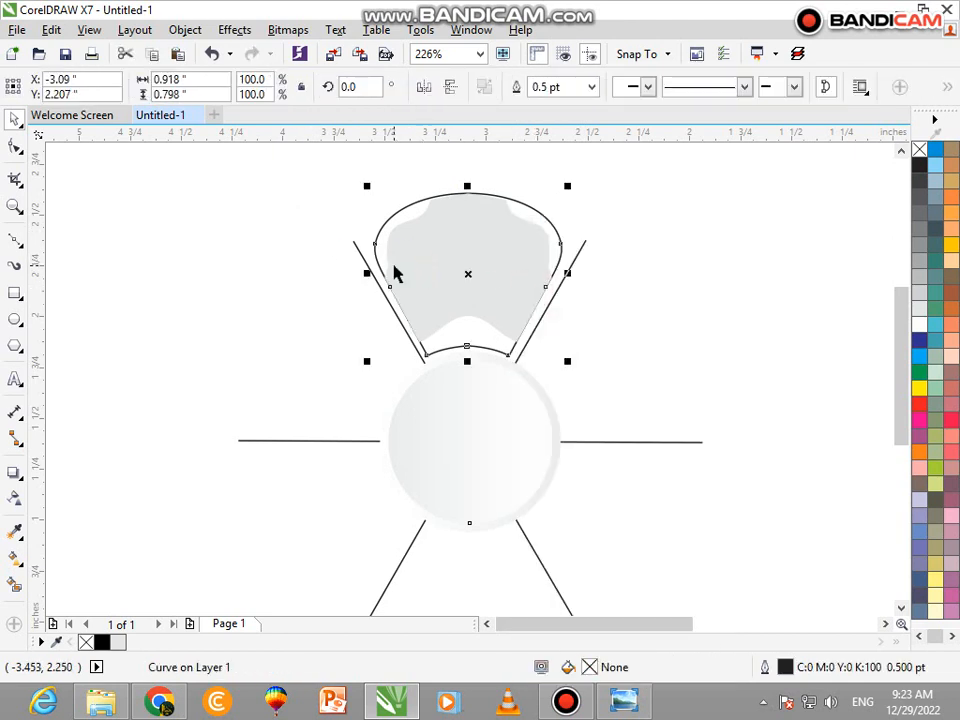
left_click(362, 456)
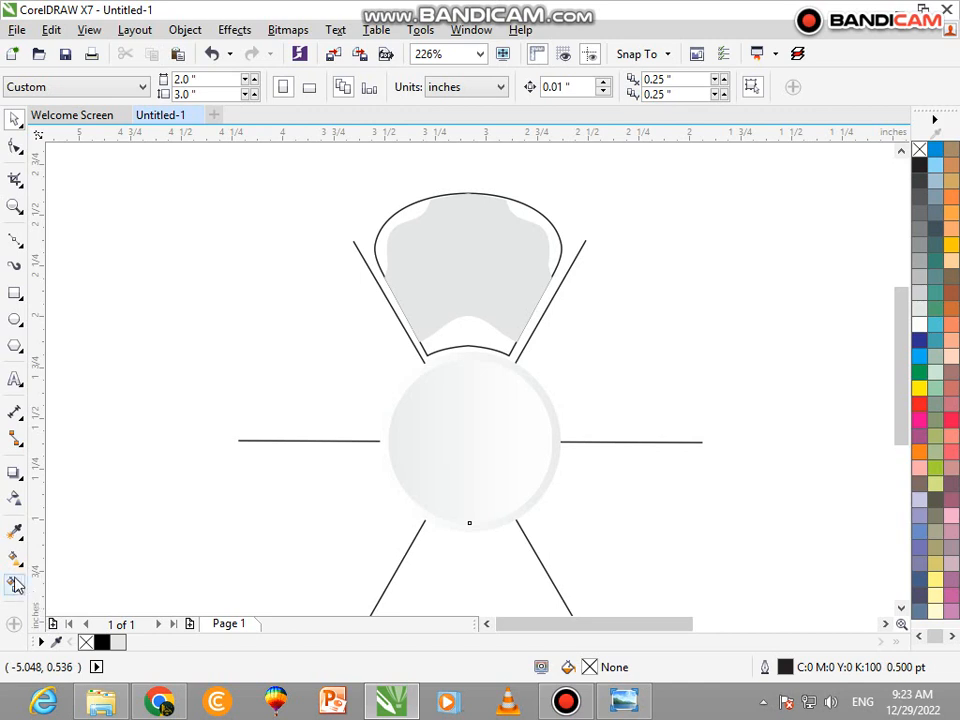
- Copy the inner circle's gradient fill onto the segment's light-grey inner shape with the Attributes Eyedropper
left_click(17, 533)
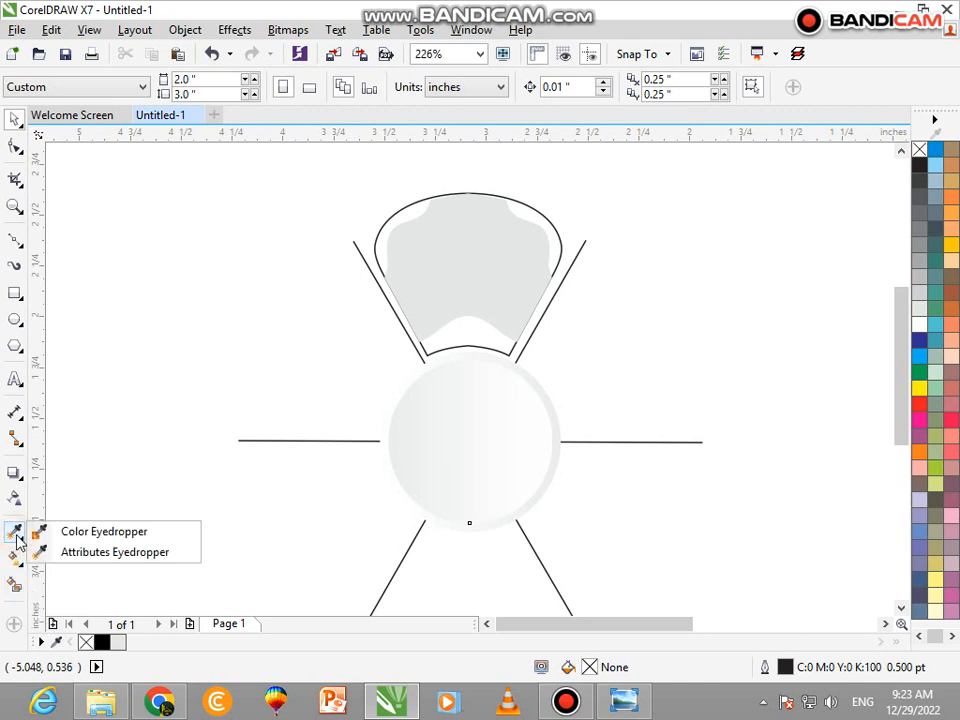
left_click(75, 551)
left_click(494, 426)
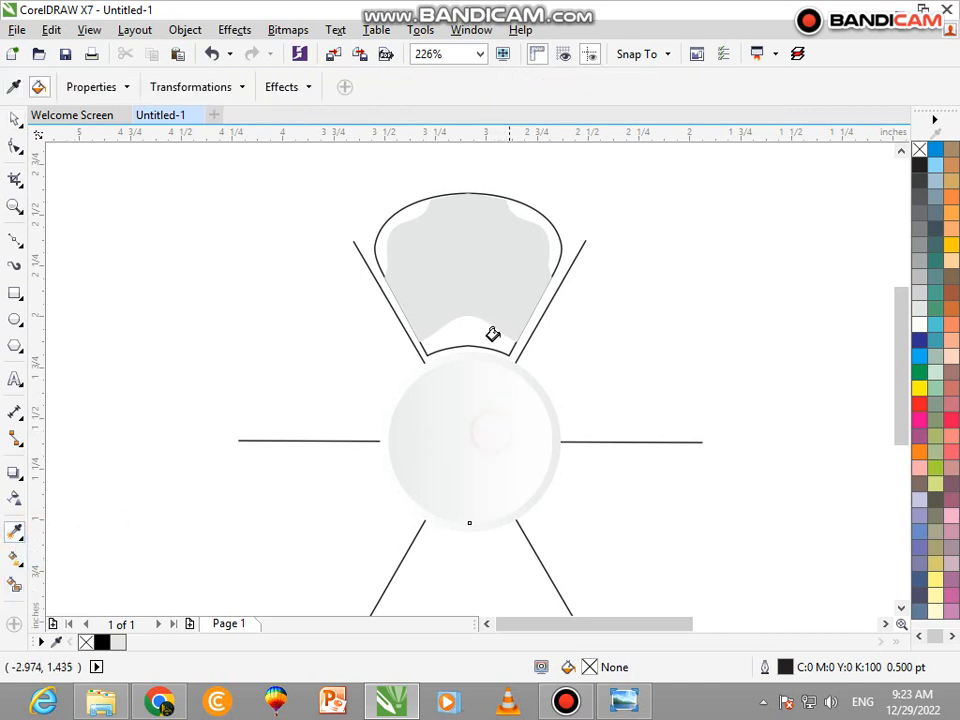
left_click(462, 251)
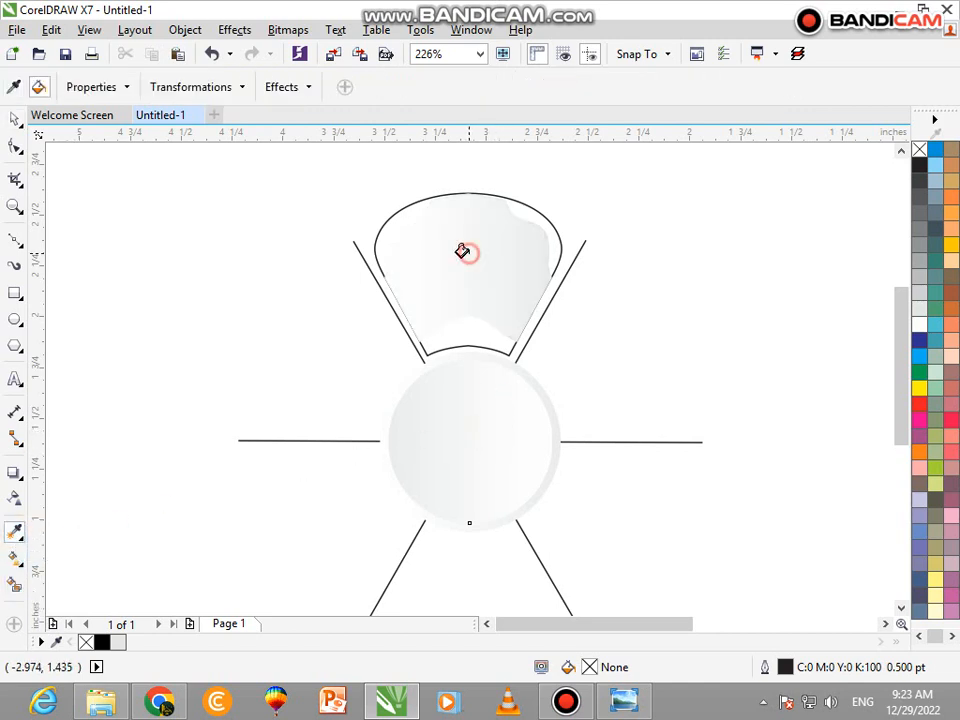
left_click(15, 118)
left_click(329, 208)
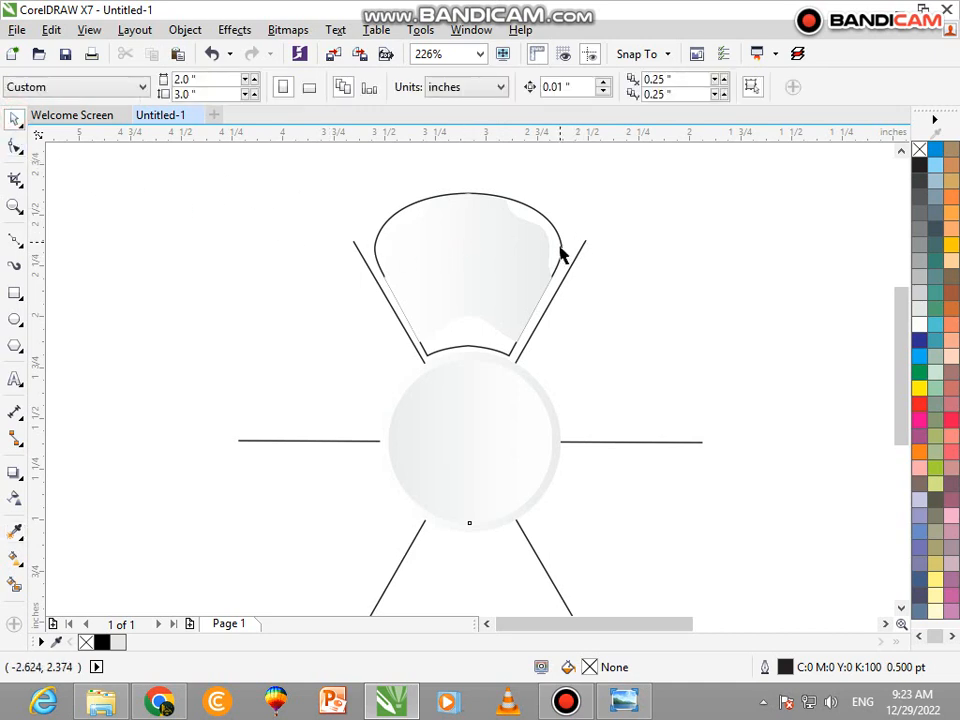
- Fill the segment's outer shape with red and remove the outlines from both segment shapes
left_click(561, 251)
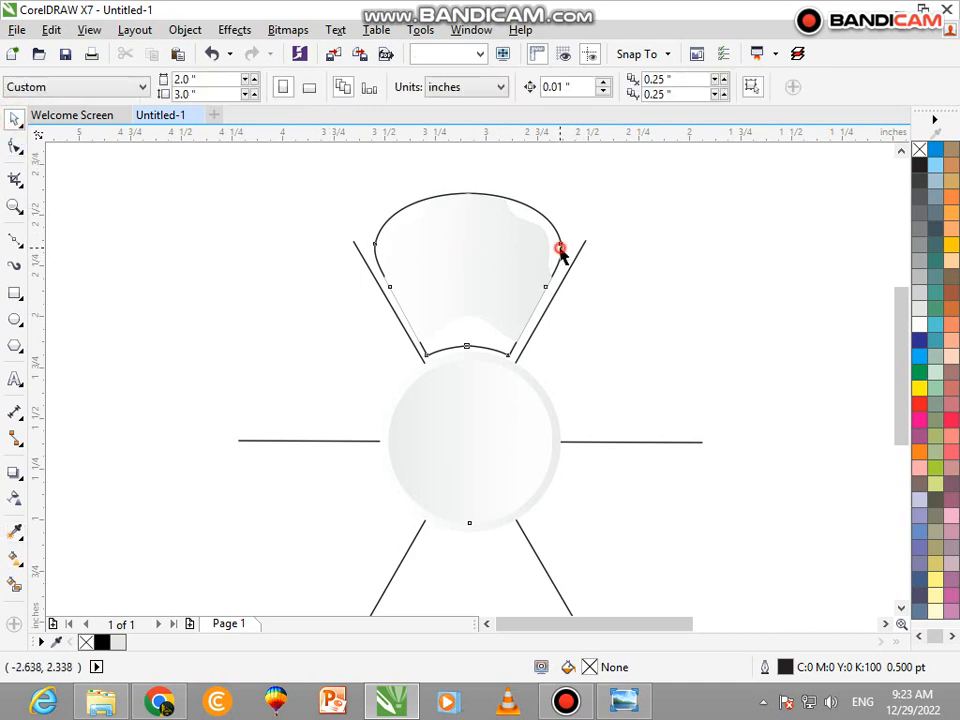
left_click(919, 403)
left_click(587, 374)
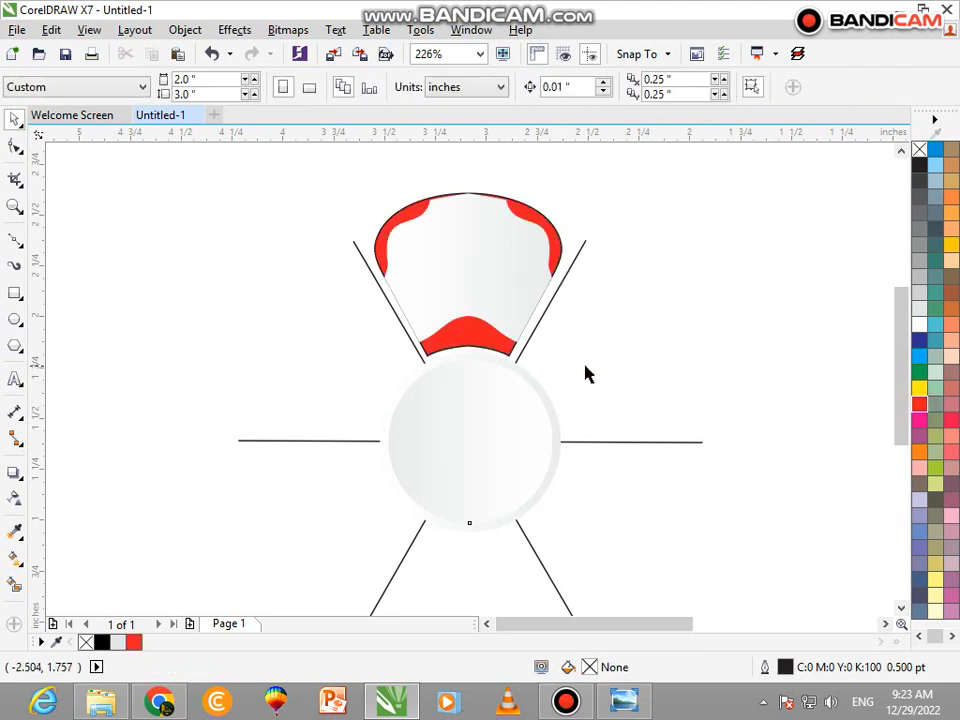
left_click_drag(479, 307, 332, 148)
right_click(919, 152)
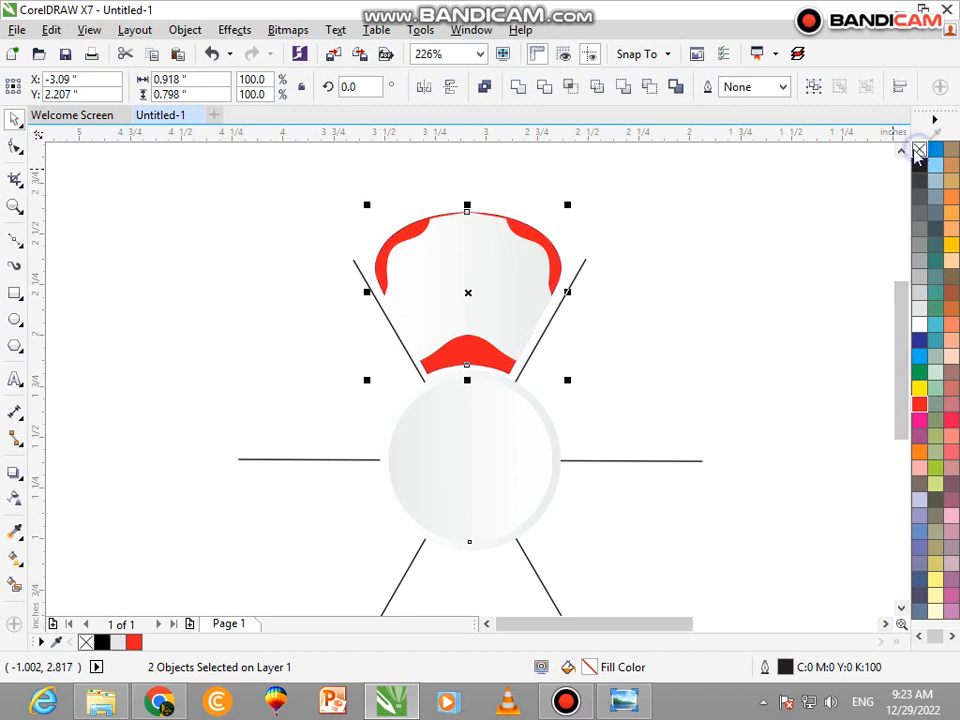
- Try to make rotated copies of the ungrouped segment shapes around the circle's centre, and undo them
left_click(435, 243)
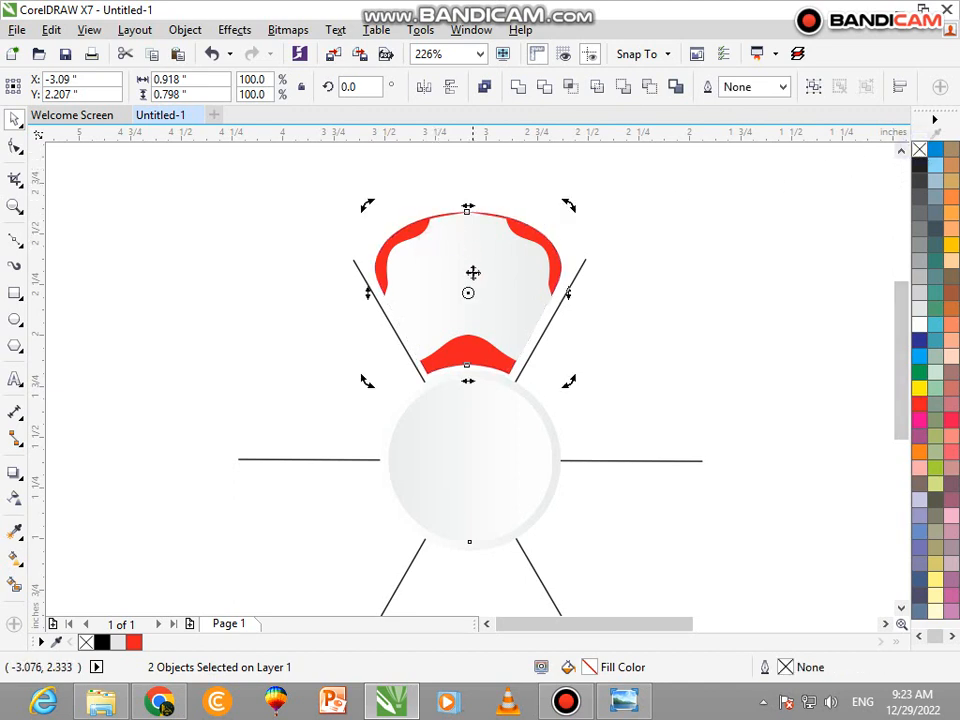
left_click_drag(468, 292, 470, 460)
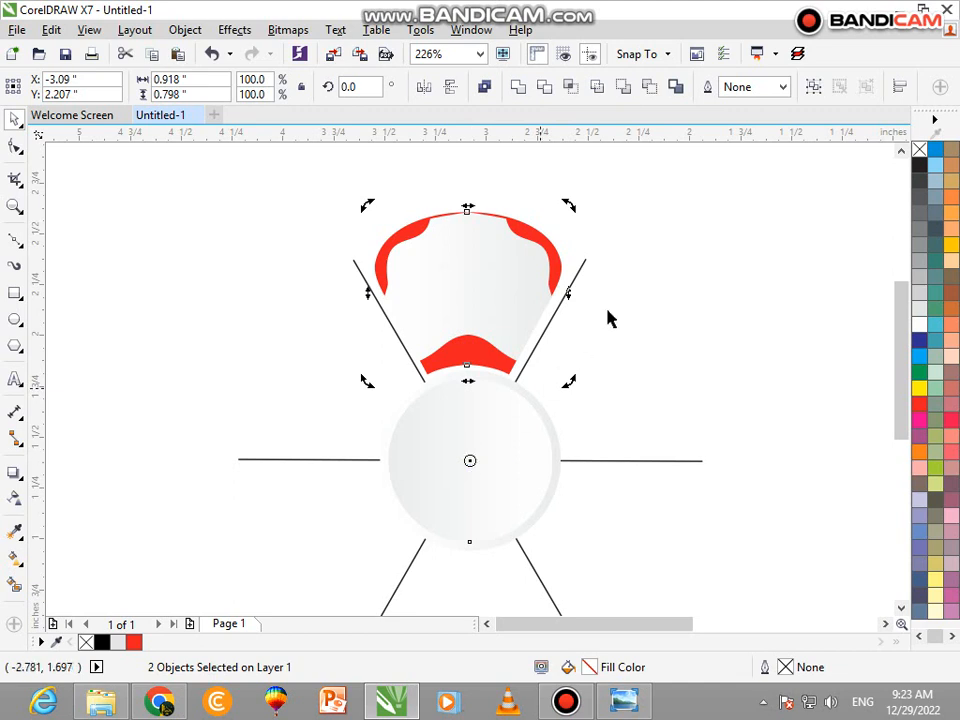
left_click_drag(576, 209, 697, 428)
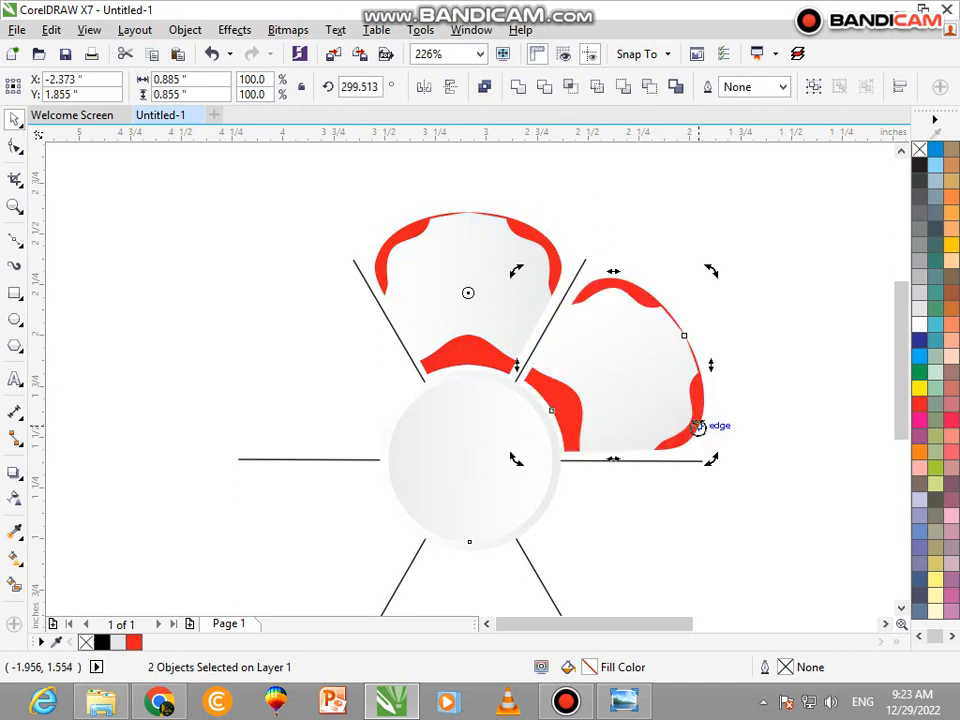
key("ctrl+r")
key("ctrl+z")
key("ctrl+z")
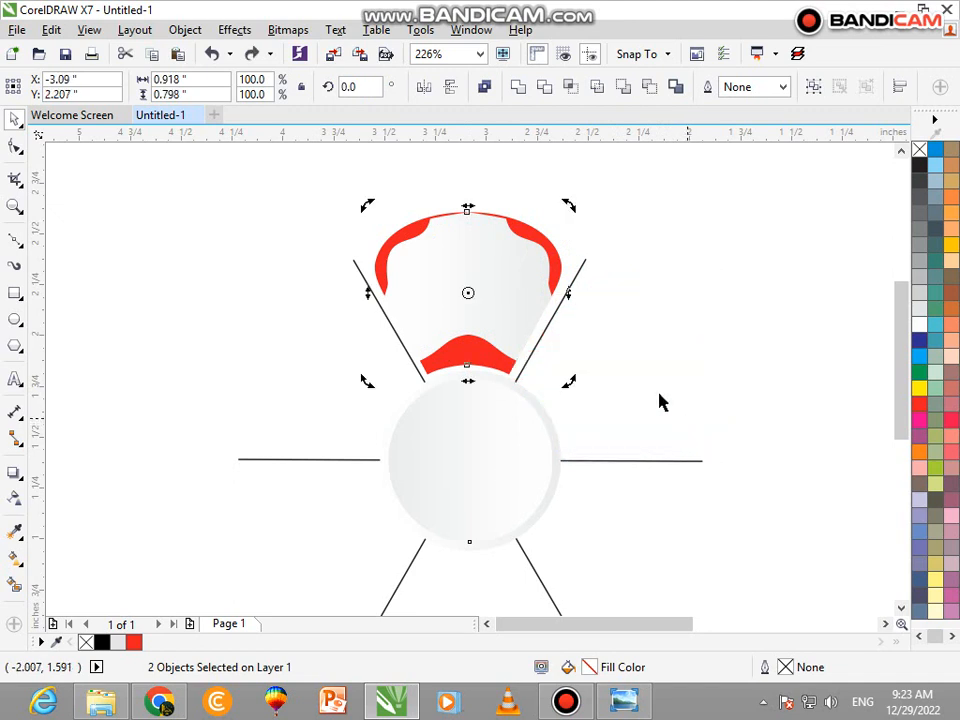
- Group the two segment shapes and place the group's rotation centre at the middle of the central circle
left_click_drag(615, 193, 306, 452)
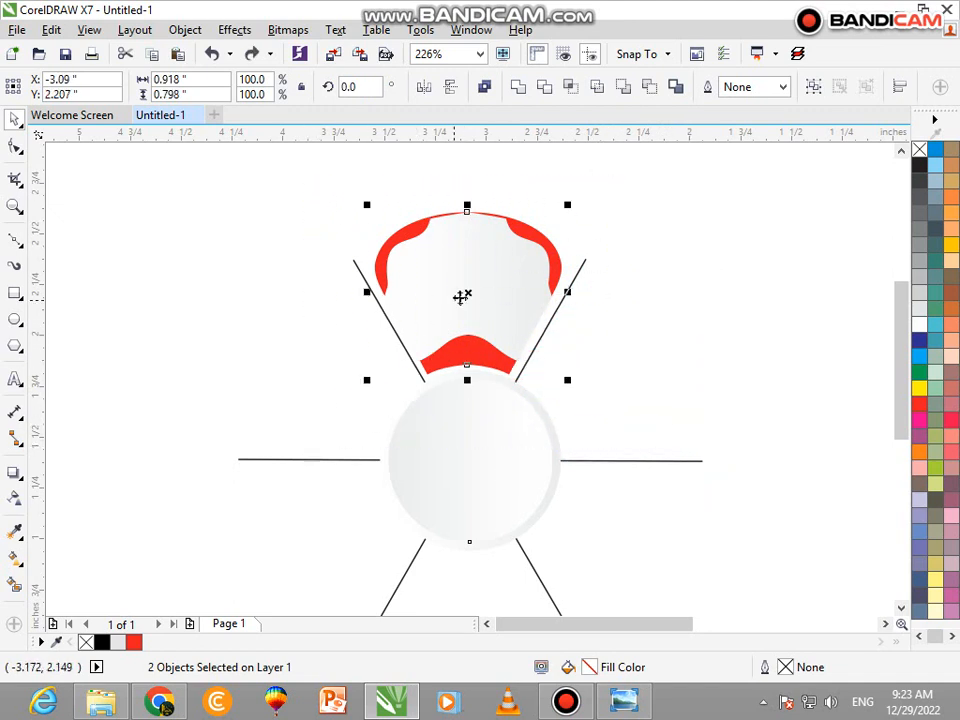
right_click(491, 300)
left_click(500, 362)
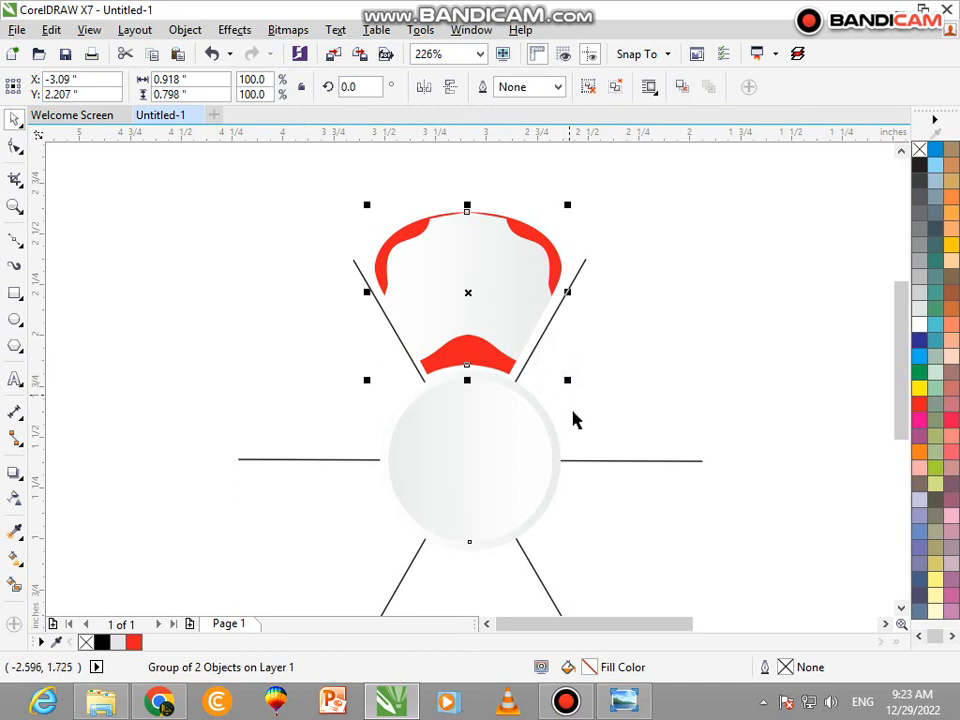
left_click(495, 293)
left_click_drag(467, 290, 470, 461)
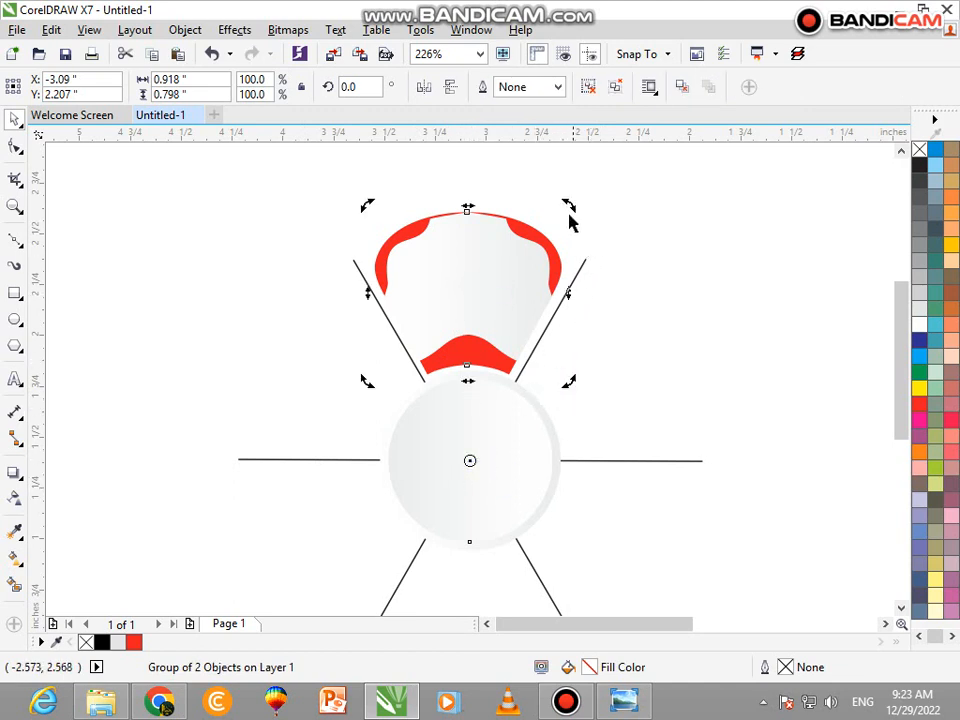
- Try to fill the ring with rotated copies of the segment group around the circle, and undo all the copies
left_click_drag(572, 212, 701, 426)
key("ctrl+r")
key("ctrl+r")
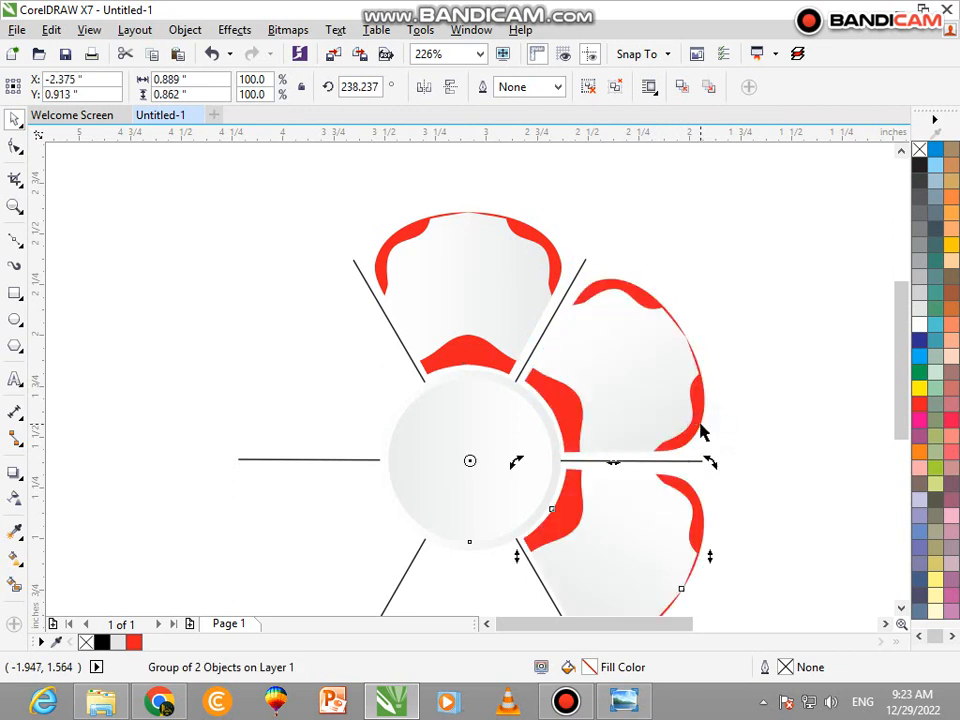
key("ctrl+r")
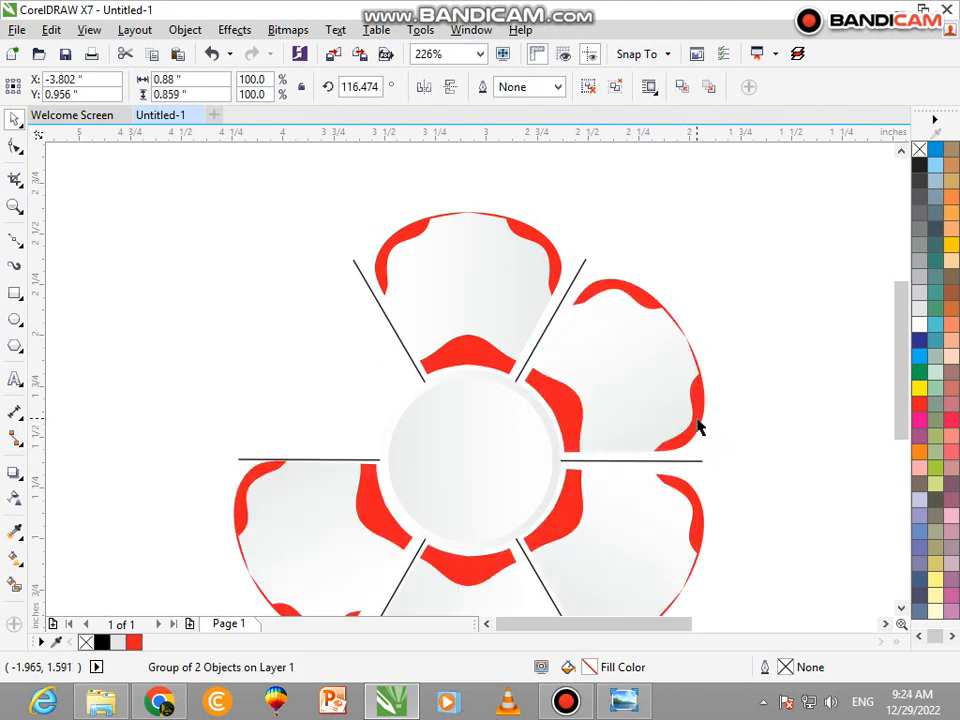
key("ctrl+r")
key("ctrl+z")
key("ctrl+z")
key("ctrl+z")
key("ctrl+z")
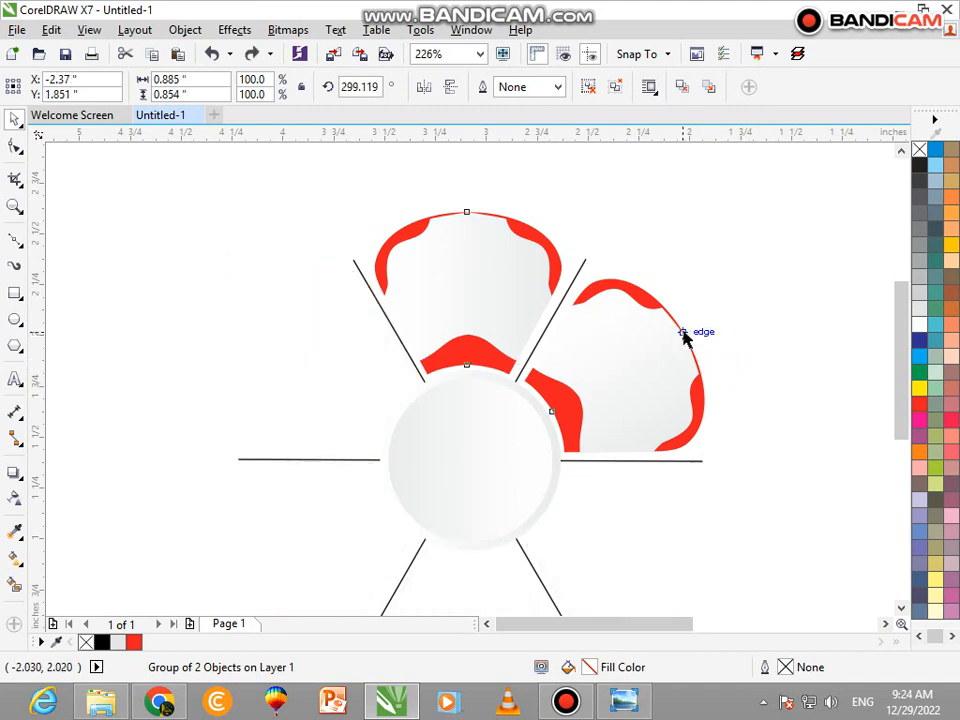
key("ctrl+z")
- Create a copy of the segment group rotated to about 299.118° around the circle's centre, and repeat it four times to complete the six-part ring
left_click_drag(569, 204, 718, 431)
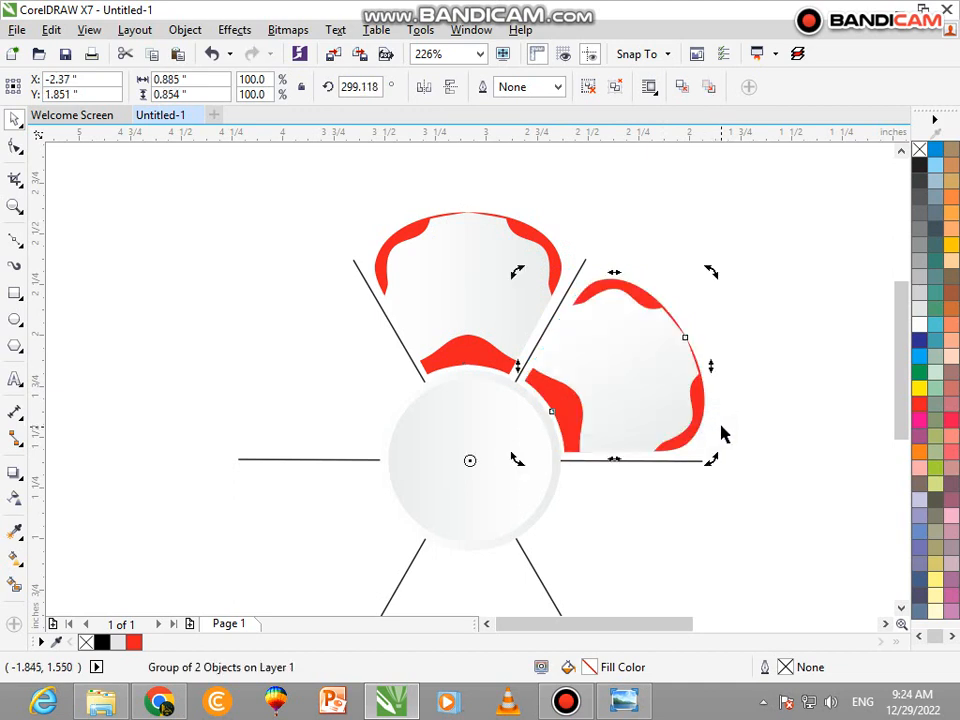
key("ctrl+r")
key("ctrl+r")
key("ctrl+r")
key("ctrl+r")
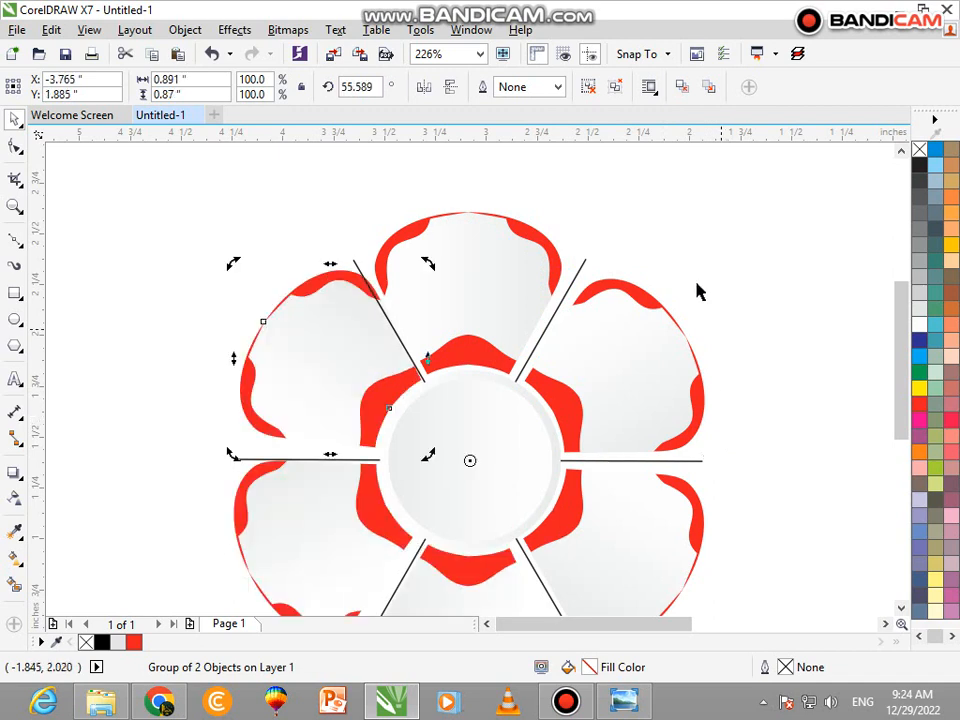
left_click(692, 272)
- Delete the two diagonal guide lines running between the segments
left_click(583, 264)
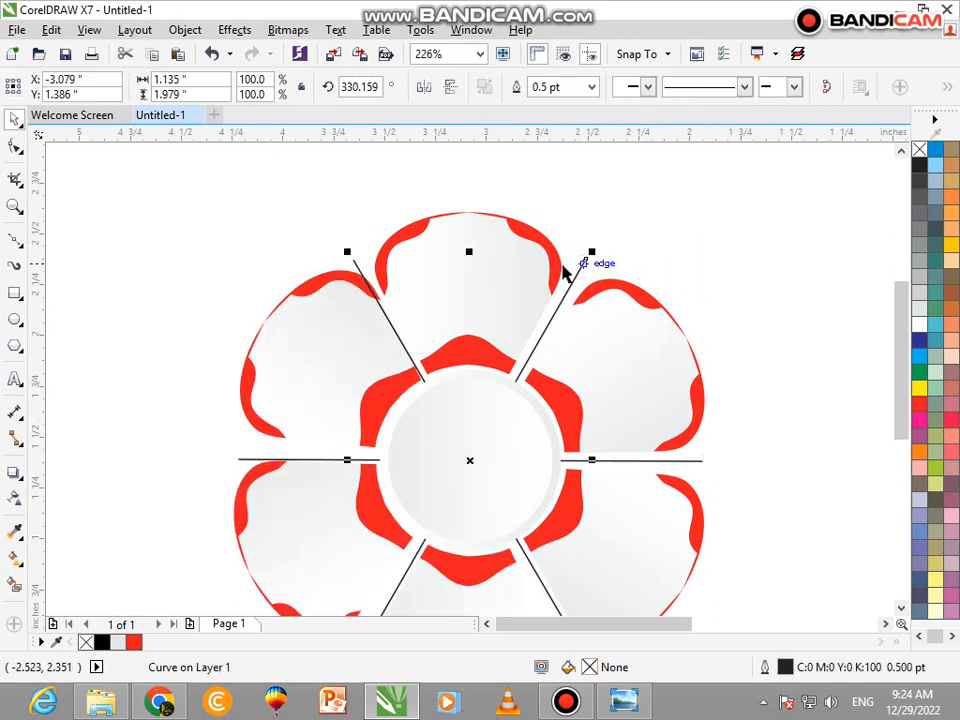
key("Delete")
left_click(356, 266)
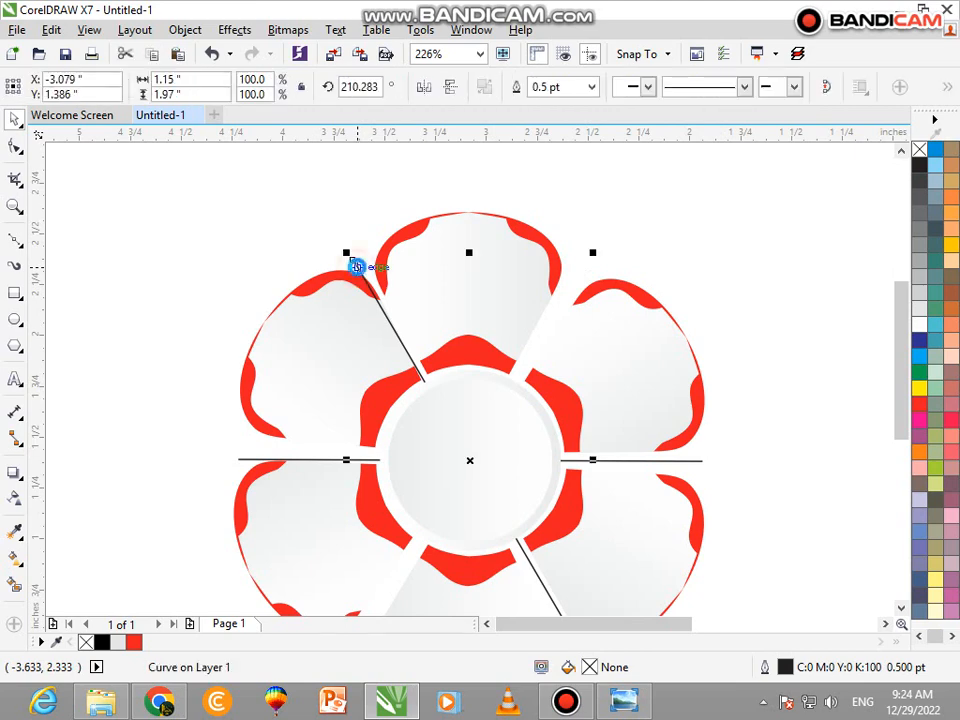
key("Delete")
scroll(396, 280, "down", 1)
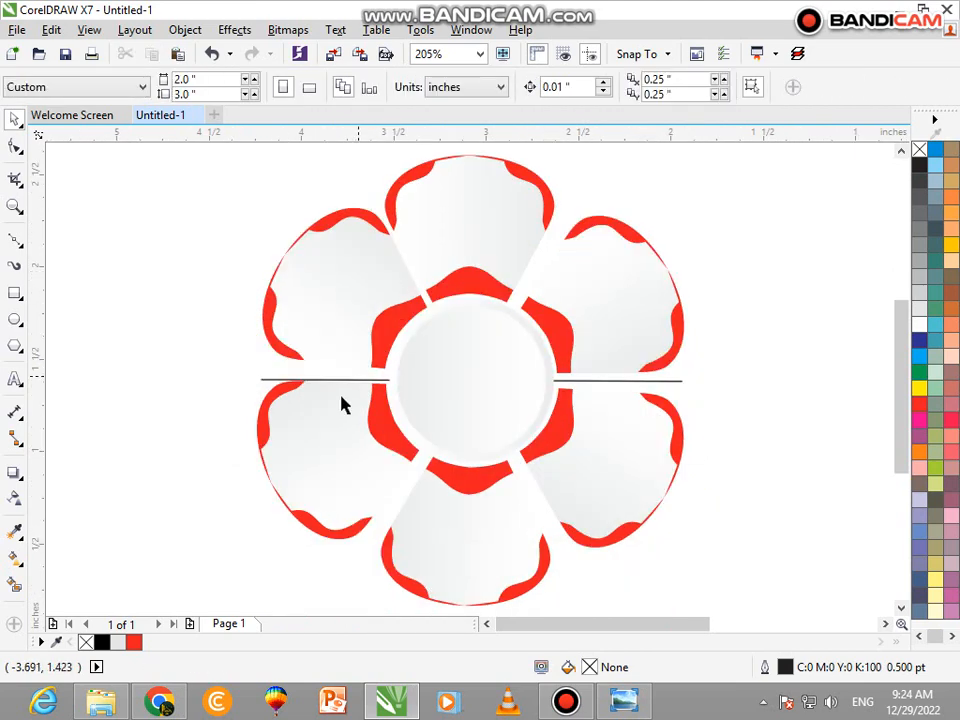
- Examine the thin outer red edges of the lower-left and top segments up close
left_click(268, 381)
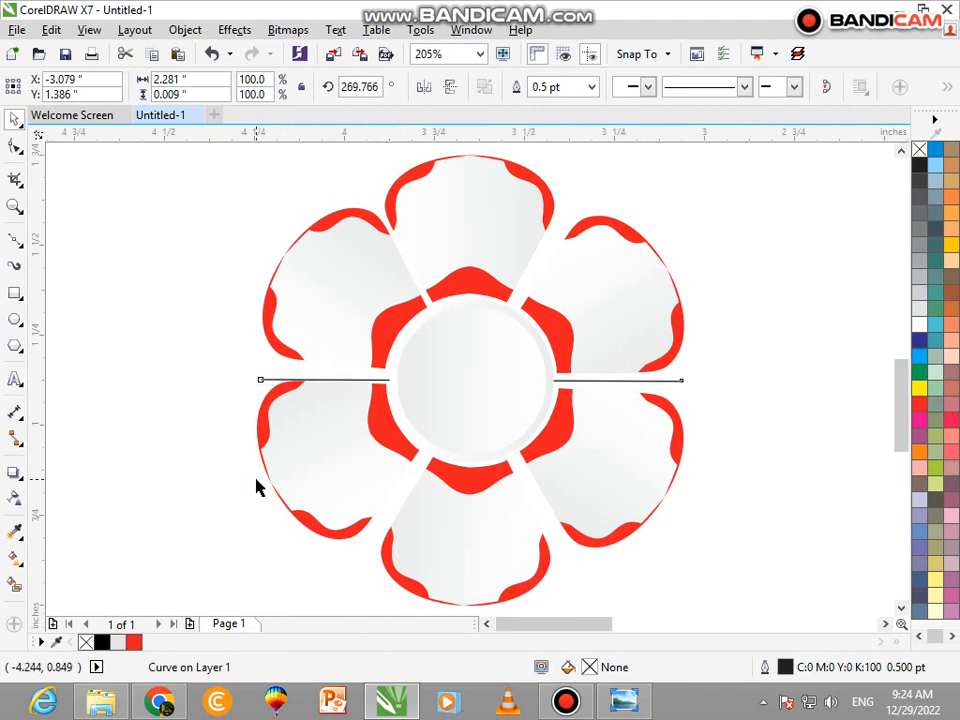
scroll(258, 487, "up", 15)
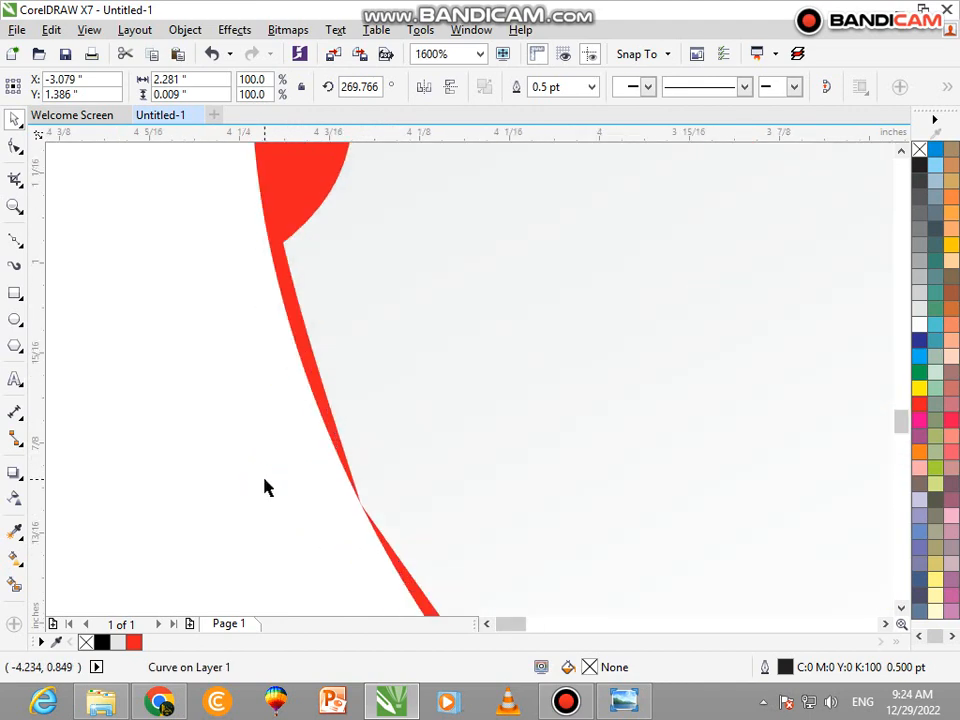
left_click(347, 466)
scroll(347, 414, "down", 12)
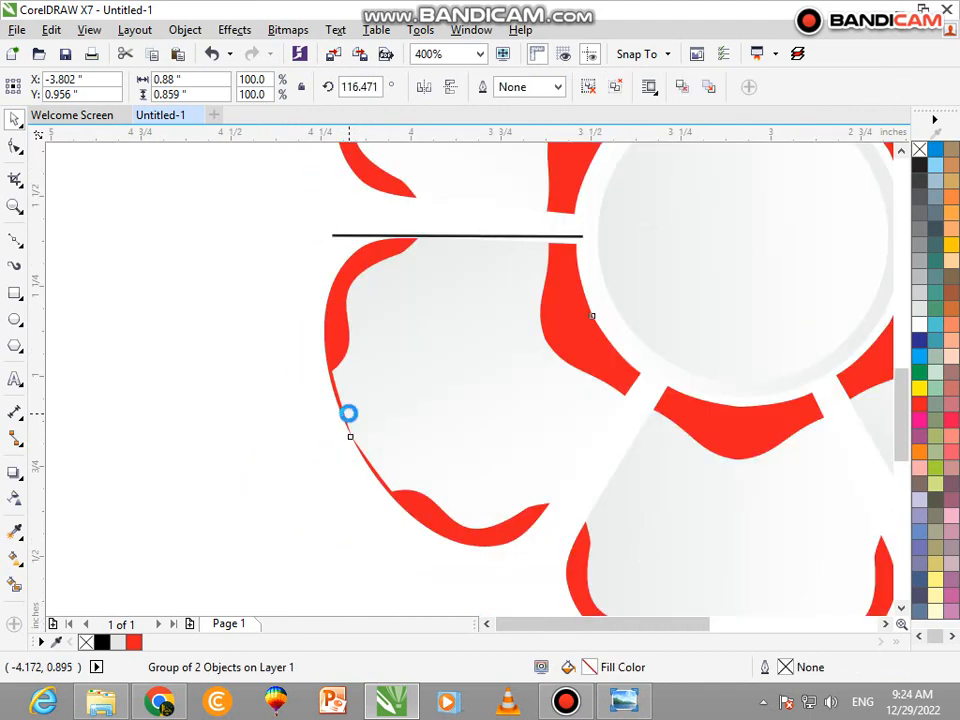
scroll(348, 413, "down", 4)
left_click(703, 260)
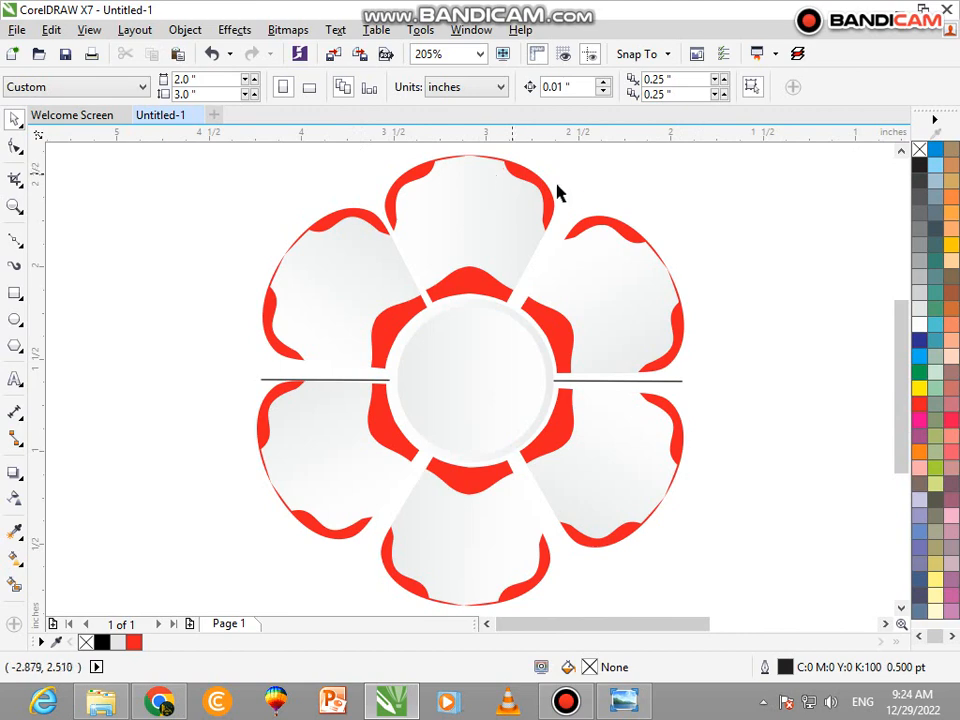
scroll(460, 156, "up", 2)
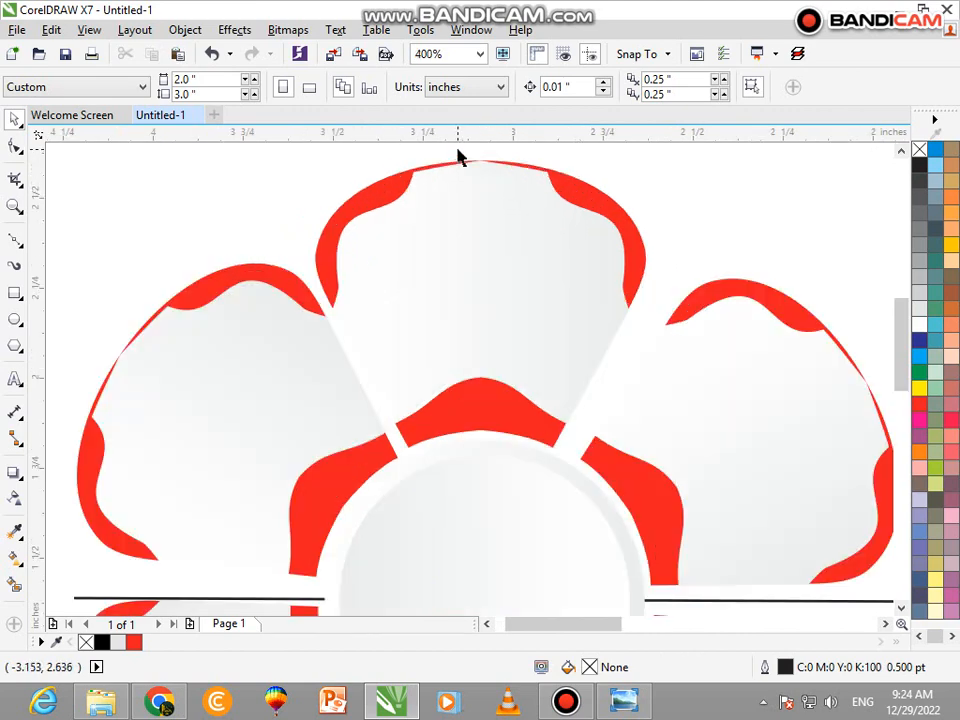
left_click(480, 180, "ctrl")
left_click(480, 181)
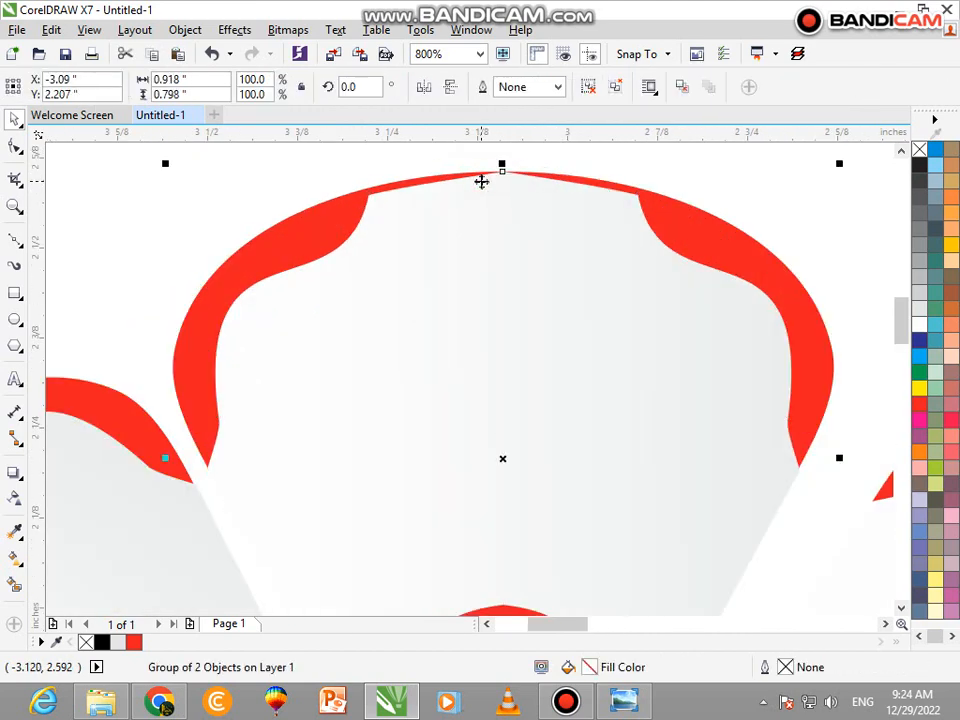
scroll(481, 181, "down", 2)
left_click(752, 237)
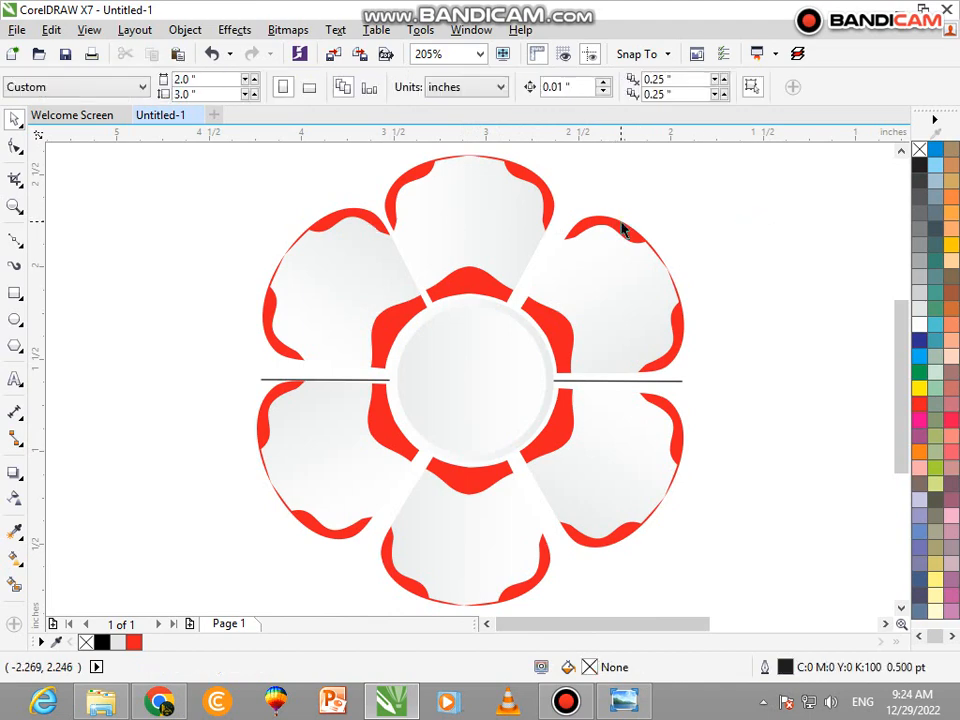
- Ungroup the upper-right and lower-right segments, and delete the remaining horizontal guide line across the design
left_click(622, 222)
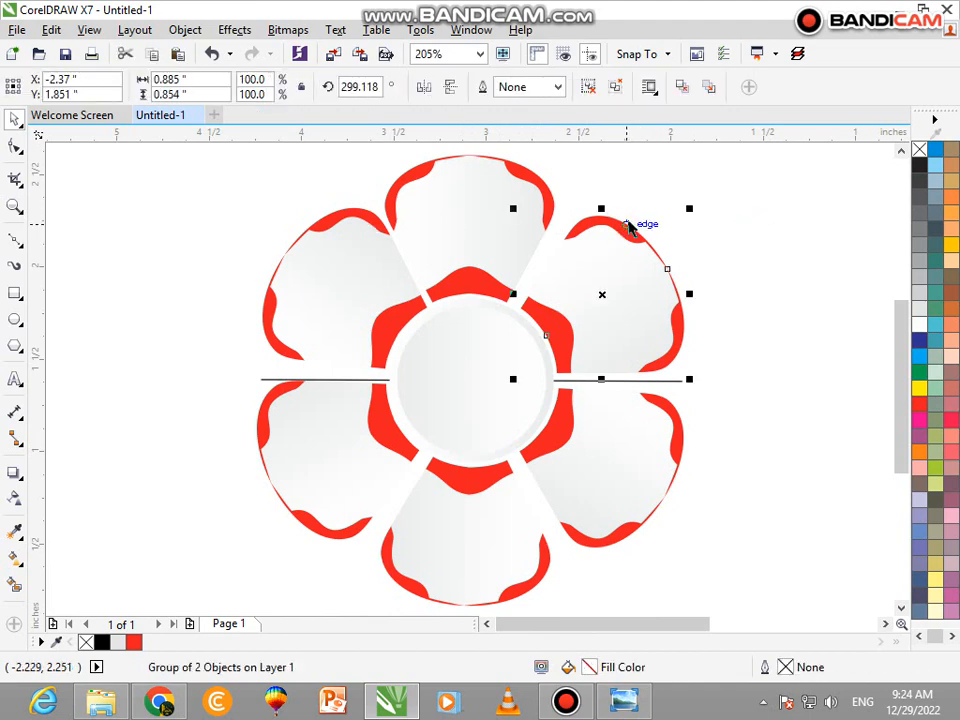
left_click(656, 474)
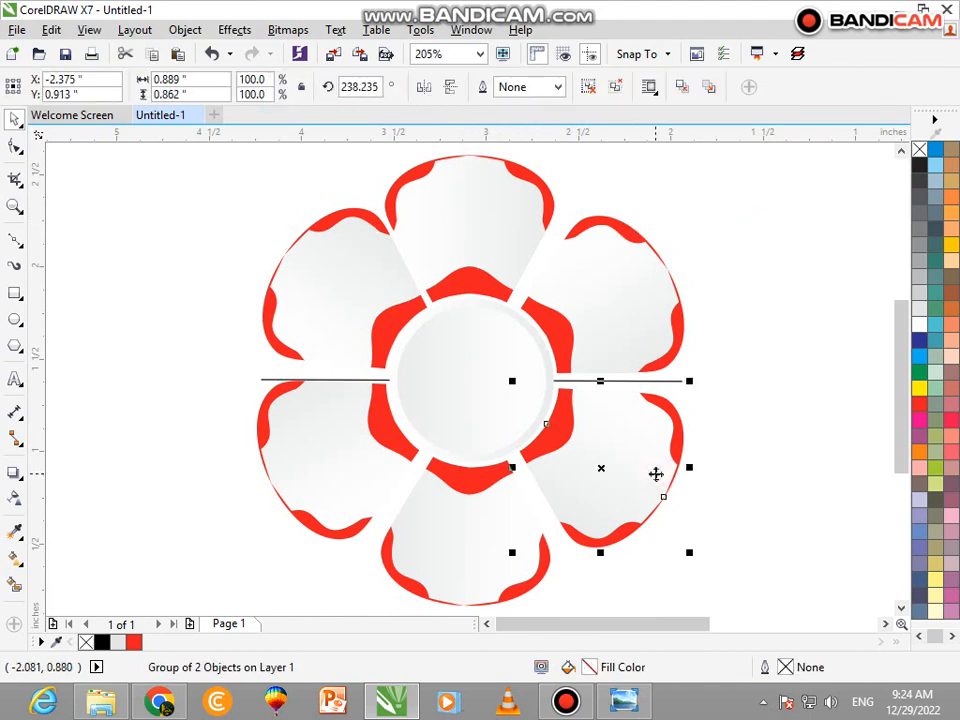
left_click(729, 420)
left_click(681, 380)
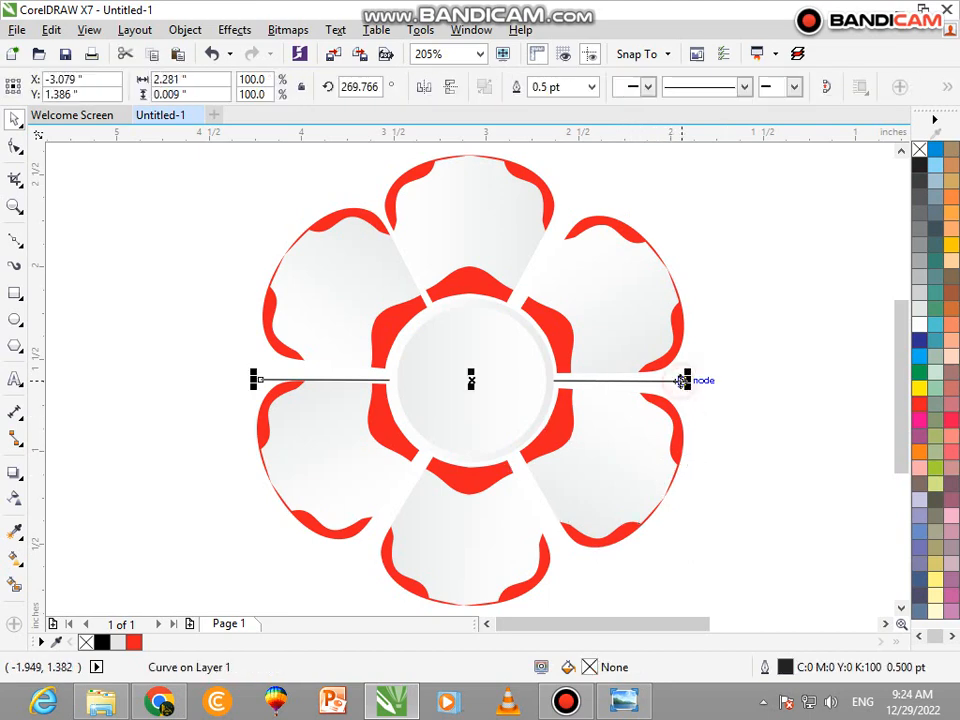
key("Delete")
- Ungroup the bottom, lower-left and upper-left segments into their separate shapes
left_click(512, 540)
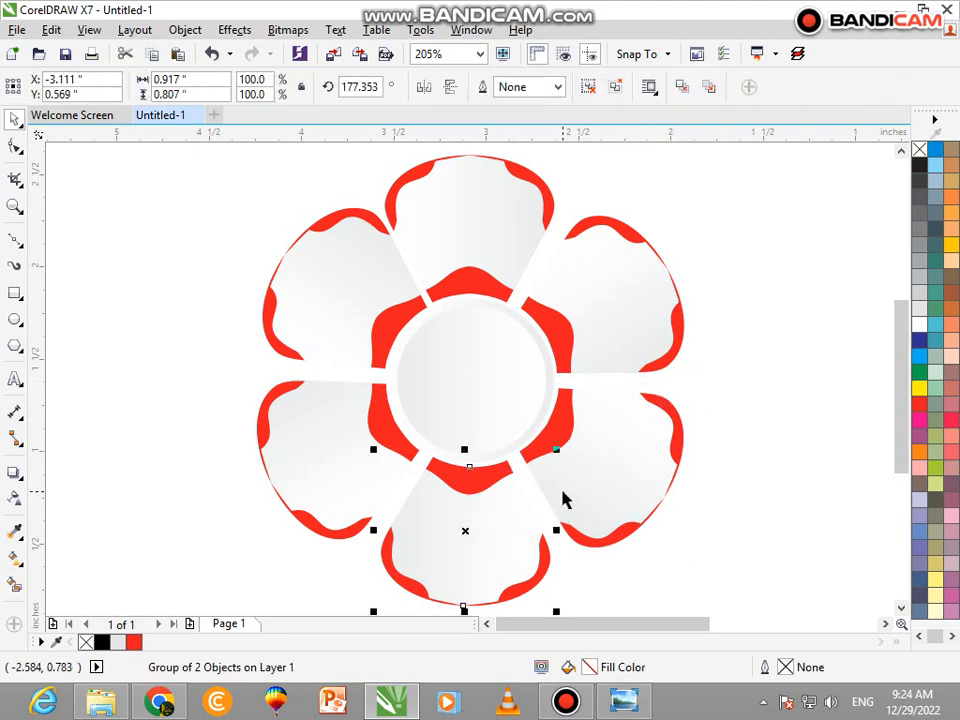
left_click(563, 500, "shift")
left_click(780, 407)
left_click(360, 441)
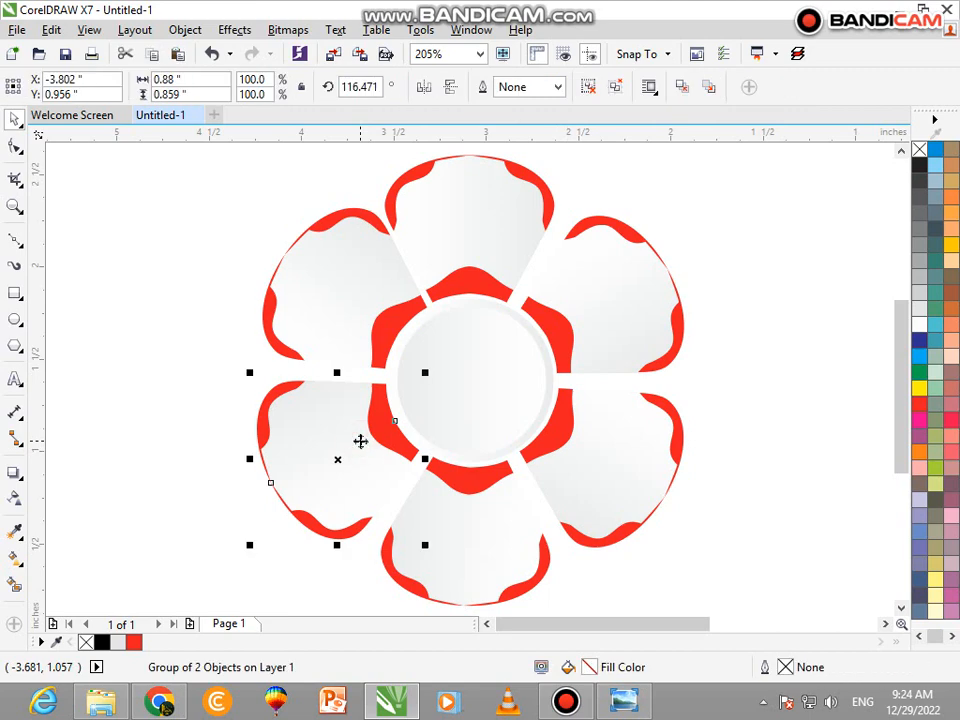
left_click(218, 380)
left_click(300, 332)
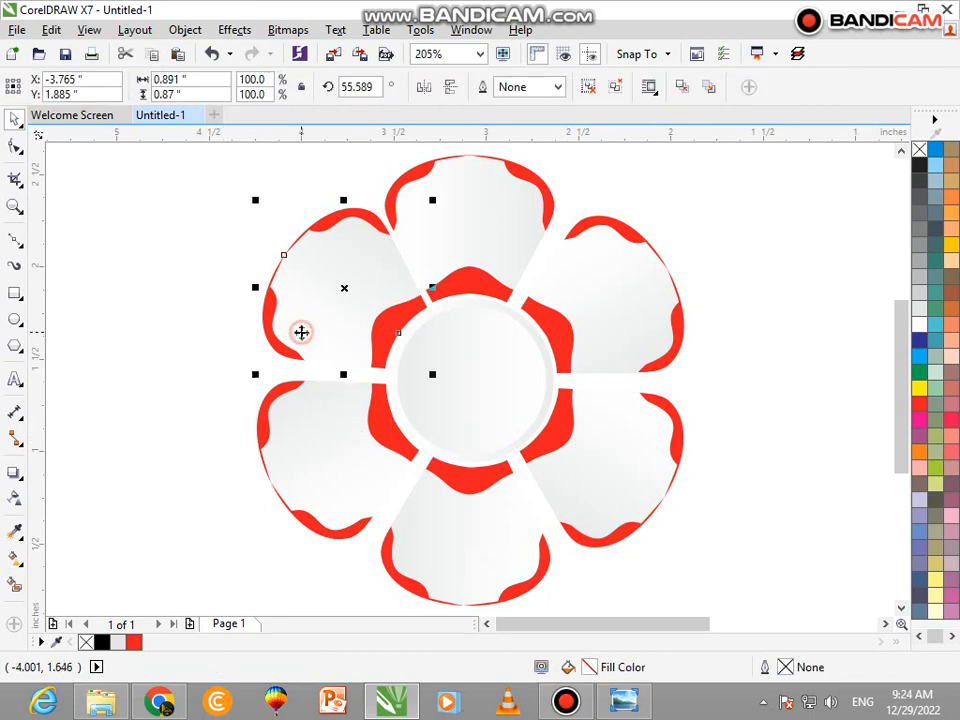
left_click(240, 336)
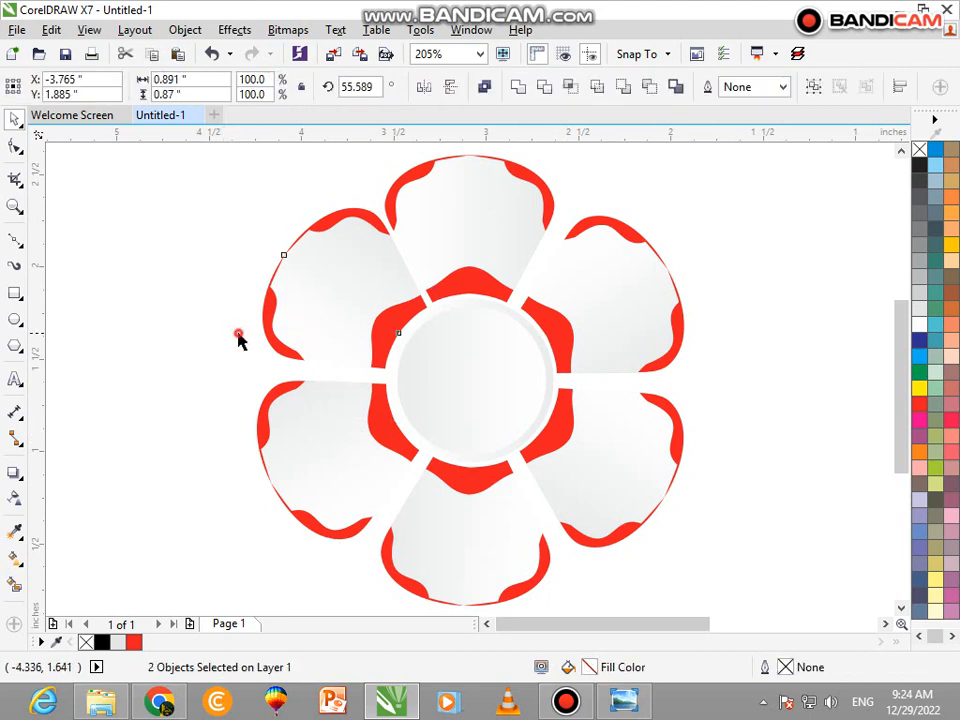
- Recolour the upper-right segment's red edge shape magenta pink and the lower-right segment's orange (C:0 M:60 Y:100 K:0)
left_click(620, 236)
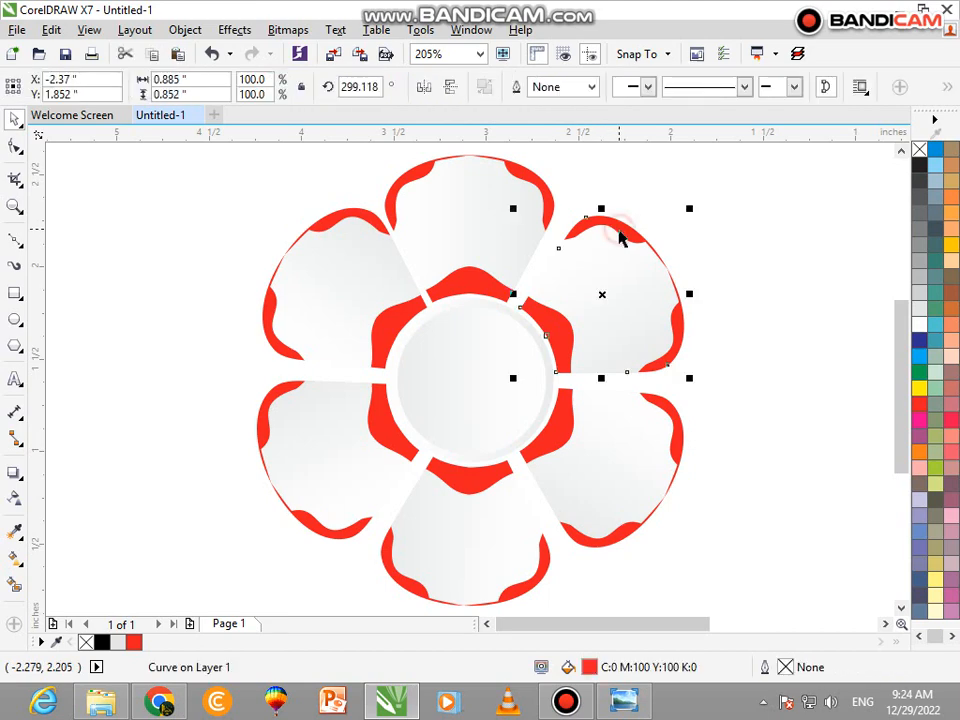
left_click(920, 421)
left_click(737, 437)
left_click(681, 452)
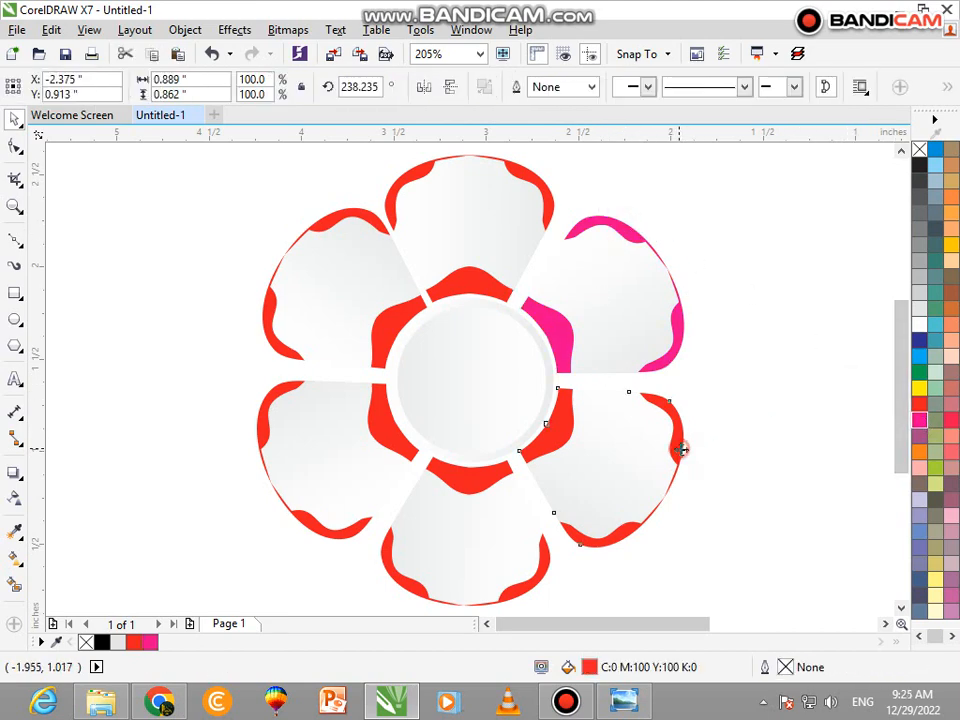
left_click(921, 453)
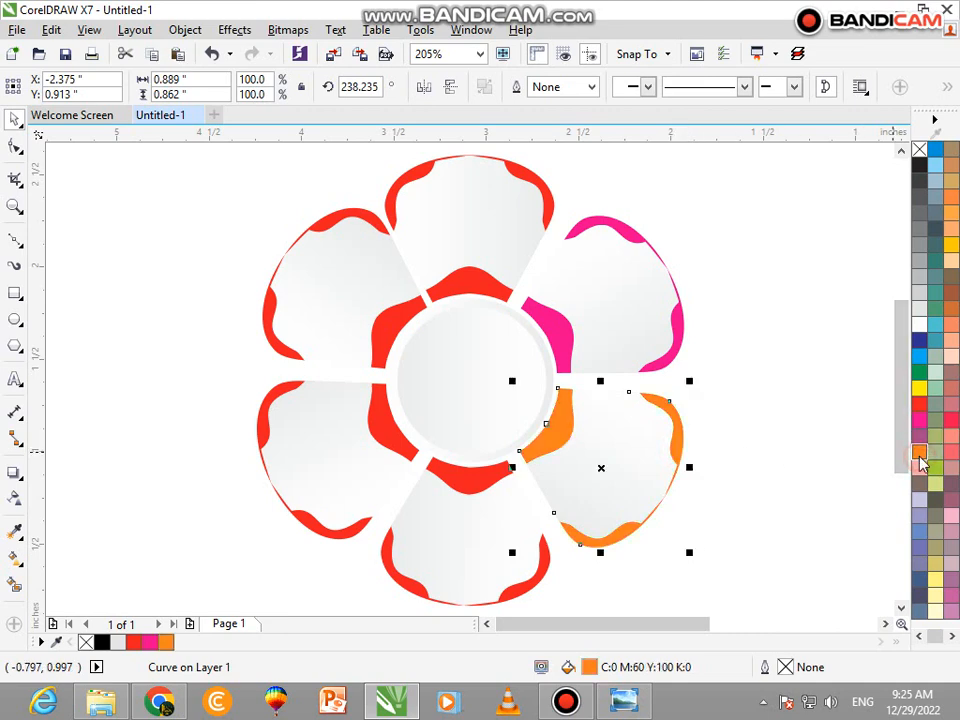
left_click(786, 435)
- Recolour the bottom segment's red edge shape light blue and the lower-left segment's dark blue (C:100 M:100 Y:0 K:0)
left_click(548, 580)
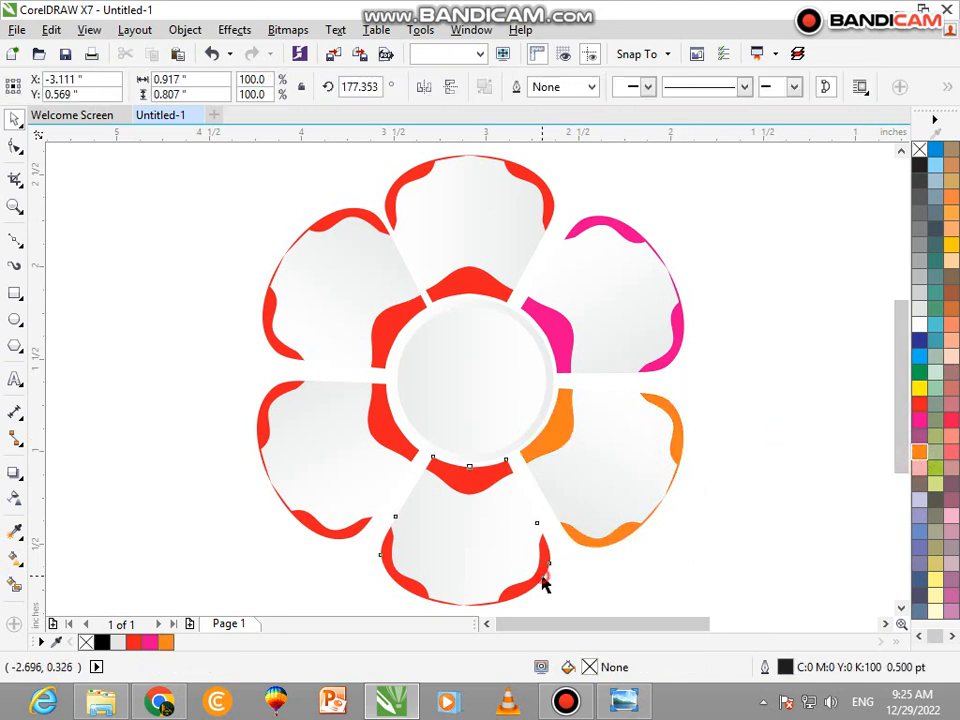
left_click(920, 530)
left_click(323, 543)
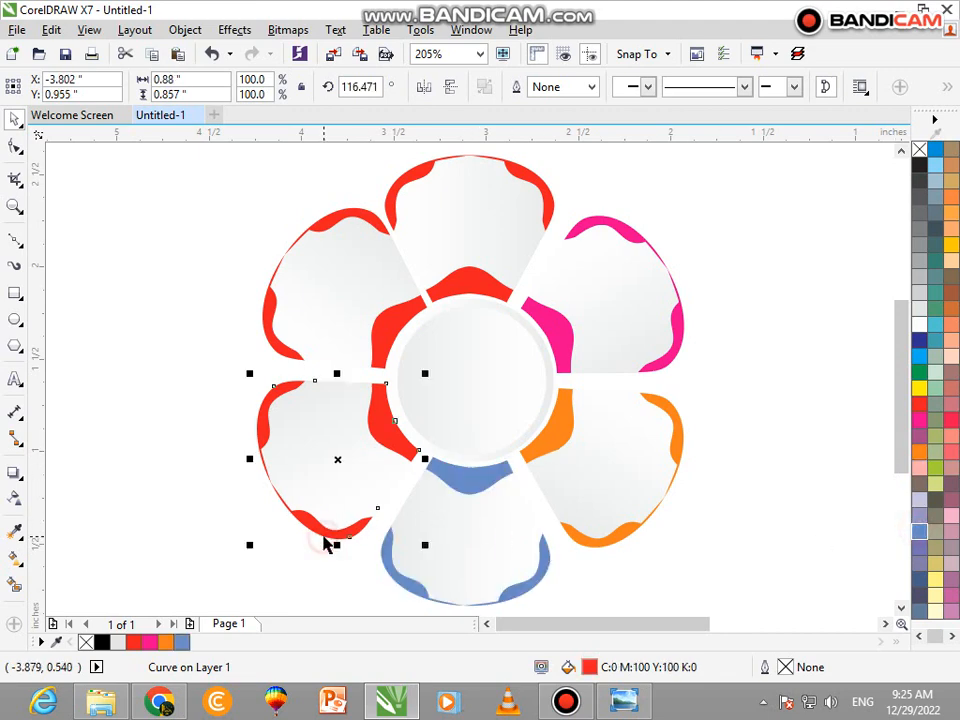
left_click(918, 342)
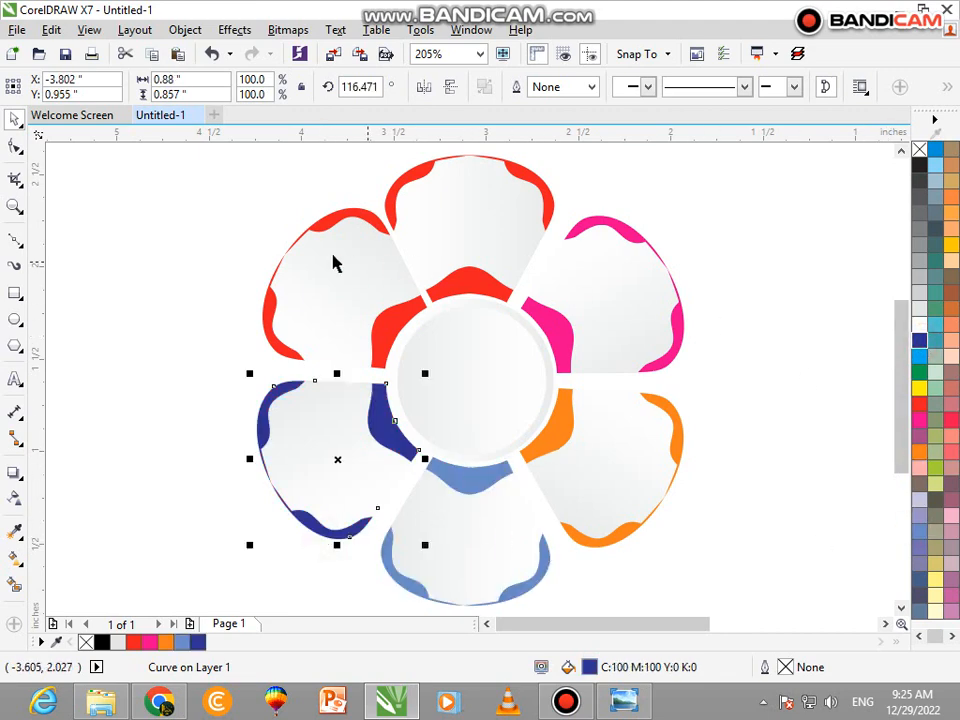
- Fill the upper-left segment's red edge shape with green and deselect it
left_click(367, 228)
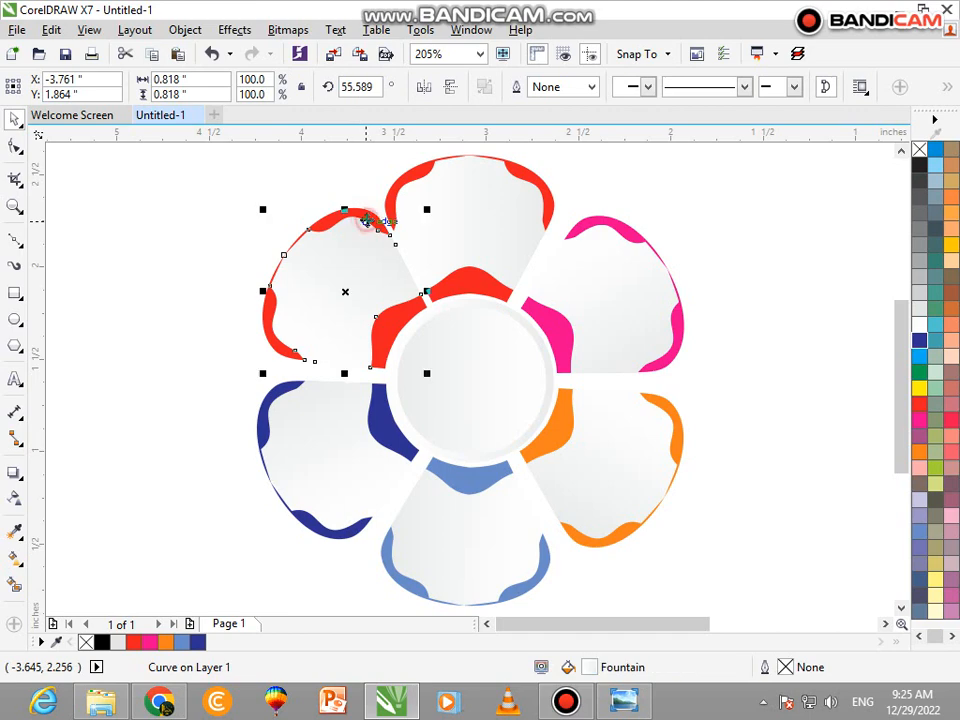
left_click(326, 170)
left_click(339, 220)
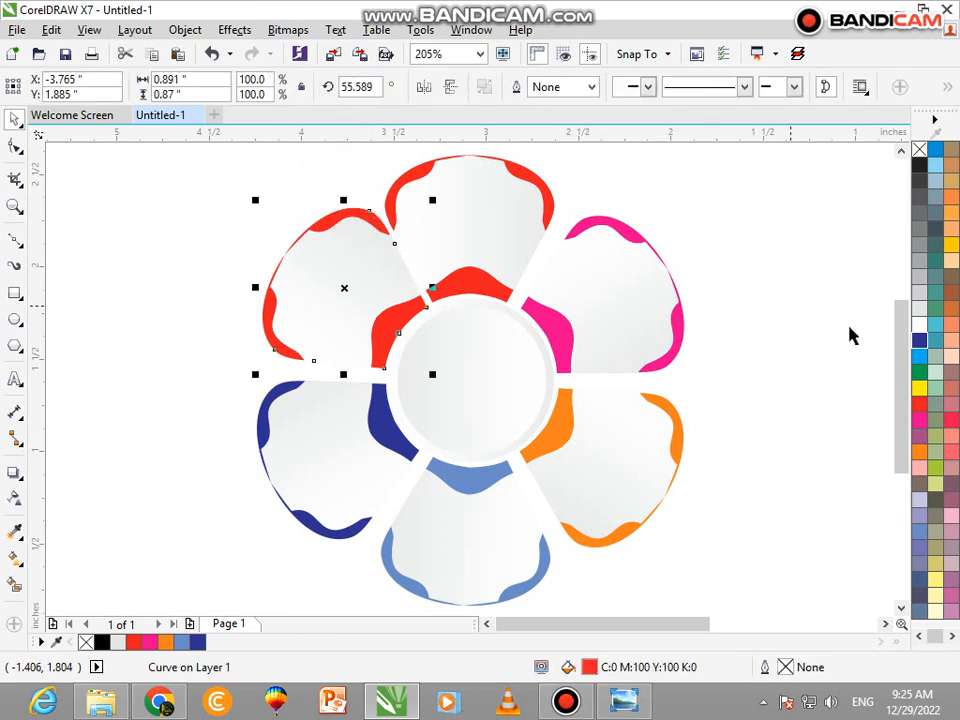
left_click(918, 375)
left_click(782, 285)
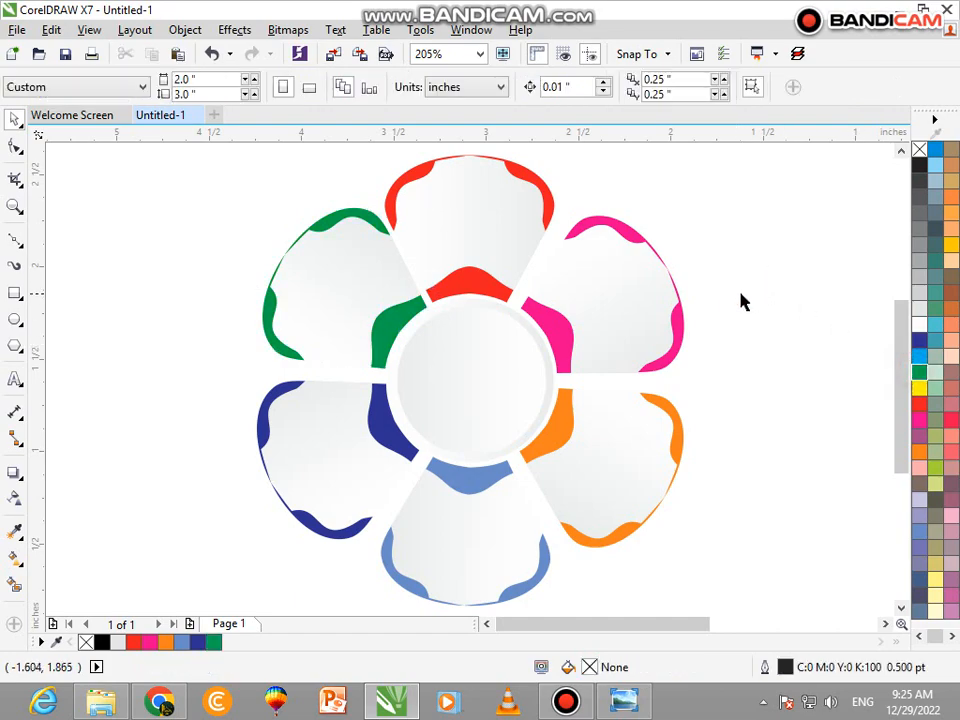